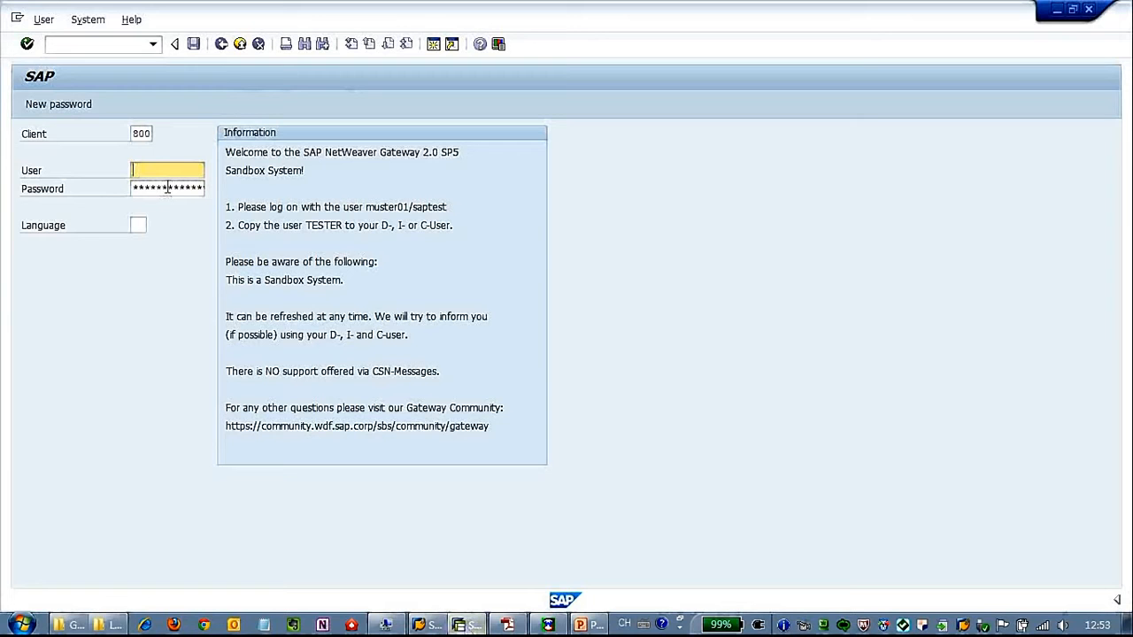
- Log on to client 800 with the user name and password
text(I068397)
key(Tab)
key(Return)
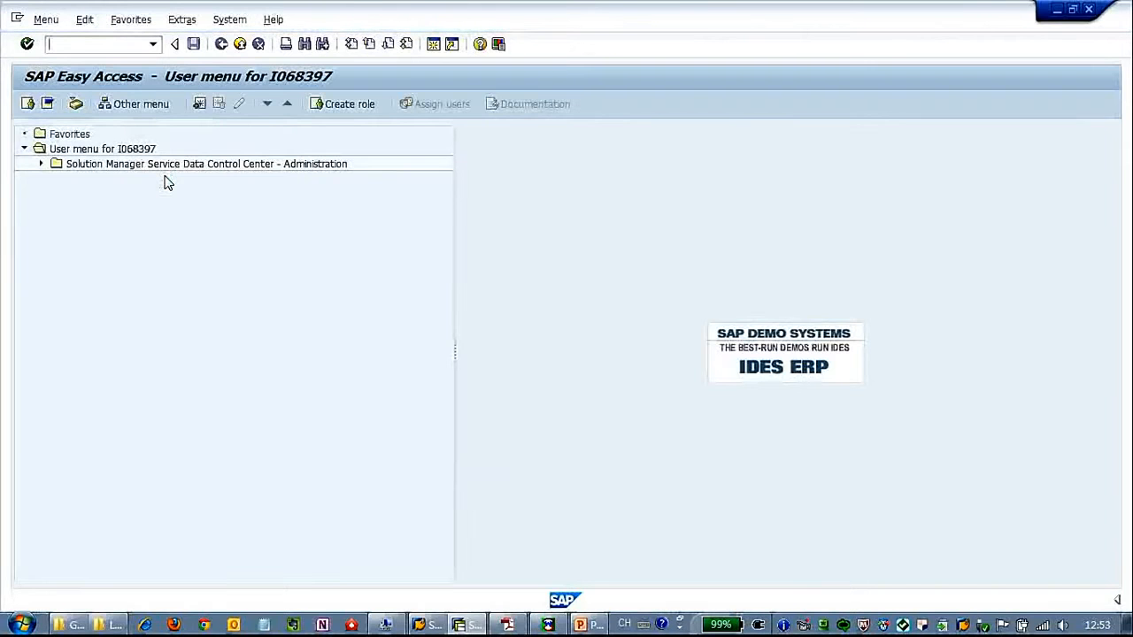
click(240, 19)
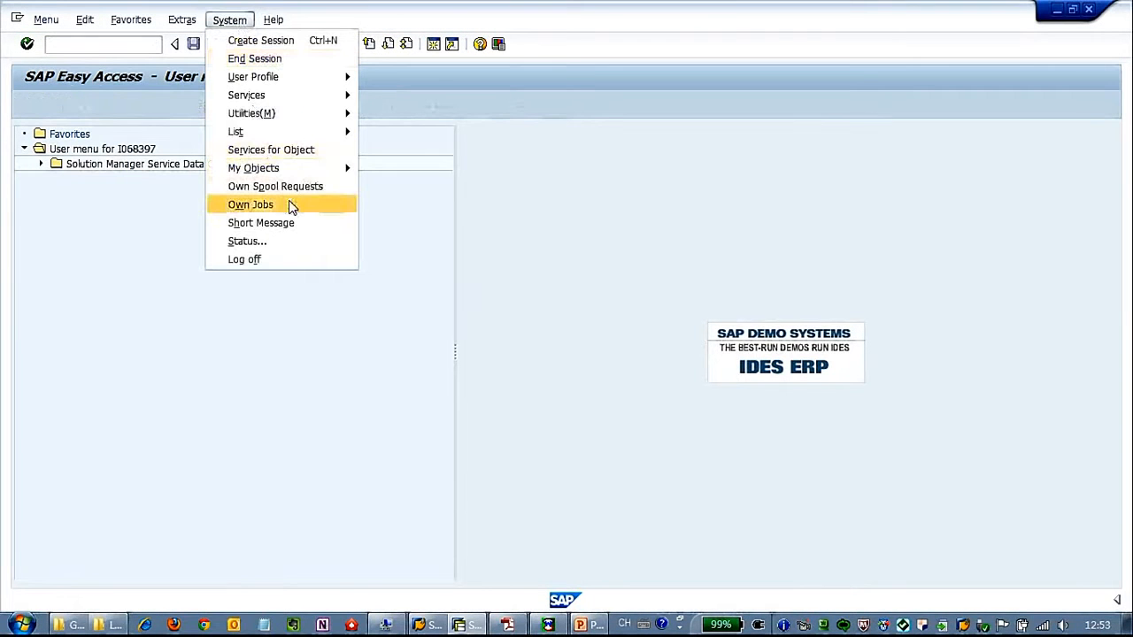
click(387, 244)
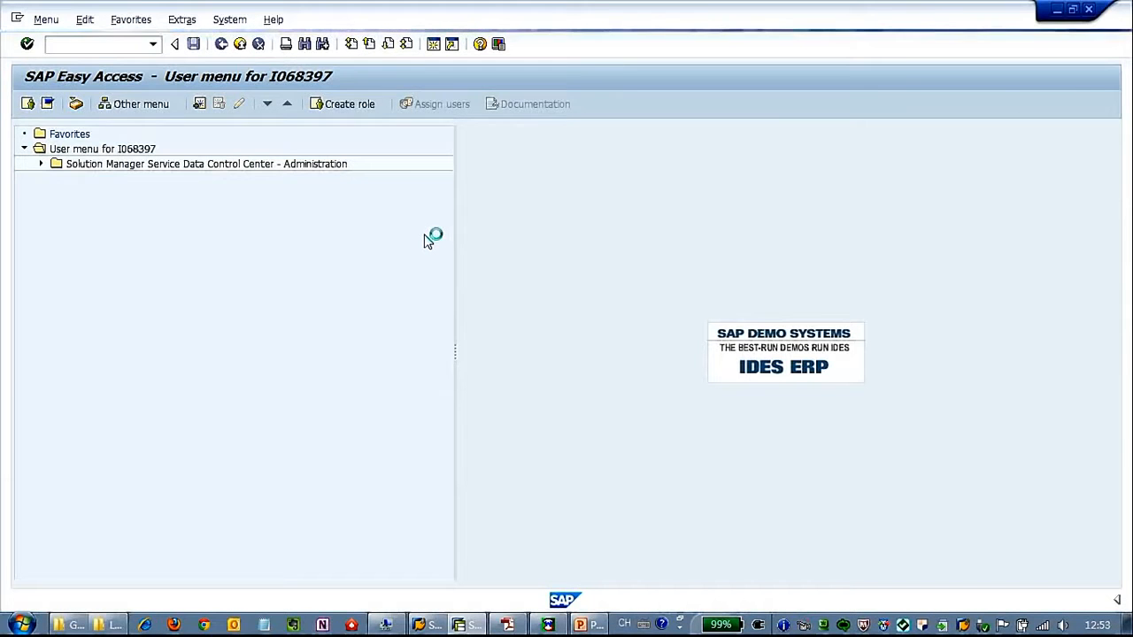
drag(444, 288, 348, 287)
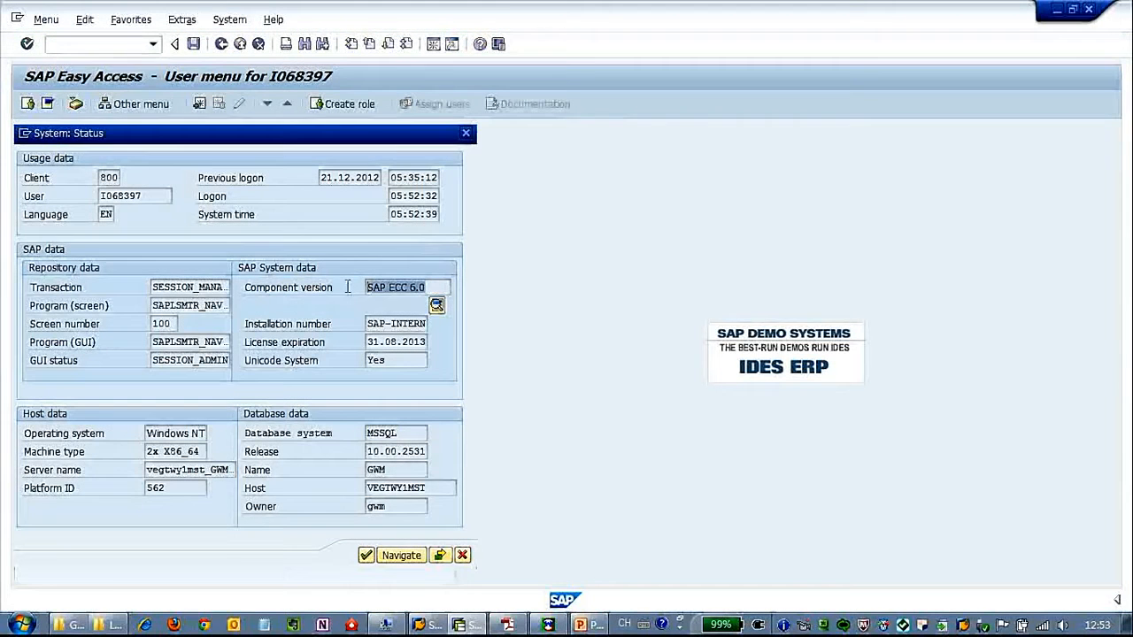
click(437, 305)
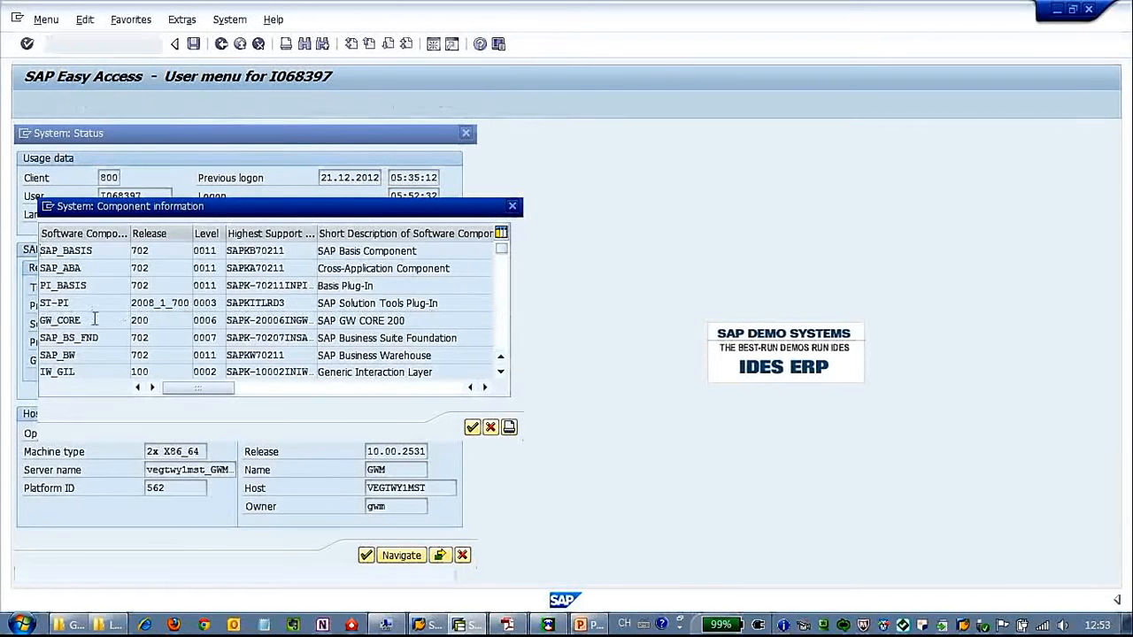
click(49, 319)
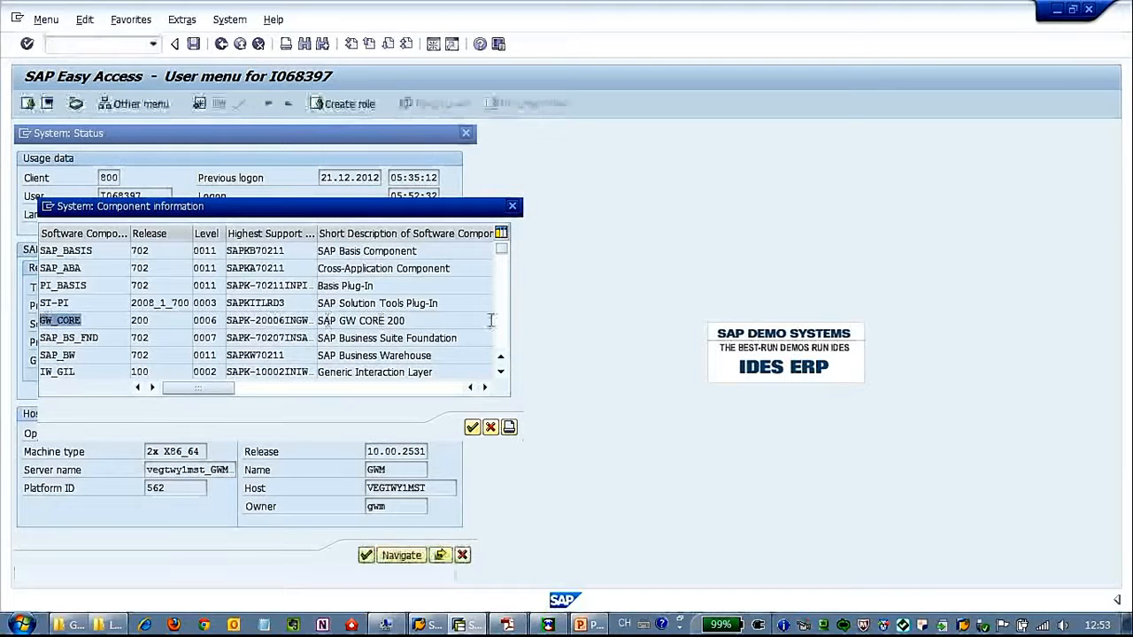
scroll(502, 326, down, 10)
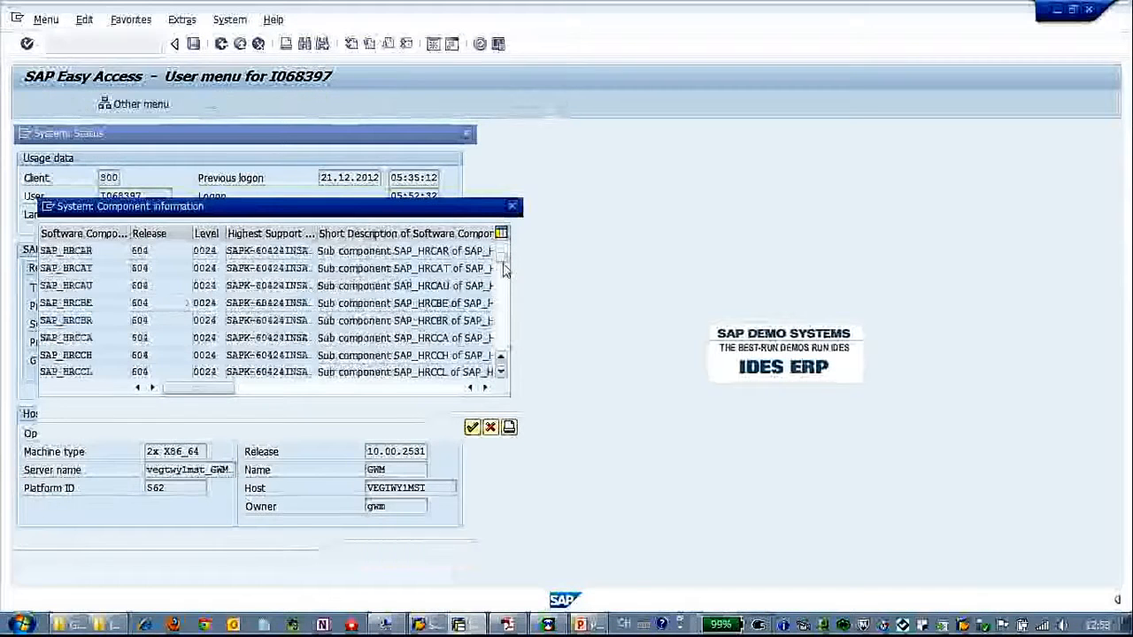
drag(504, 281, 504, 314)
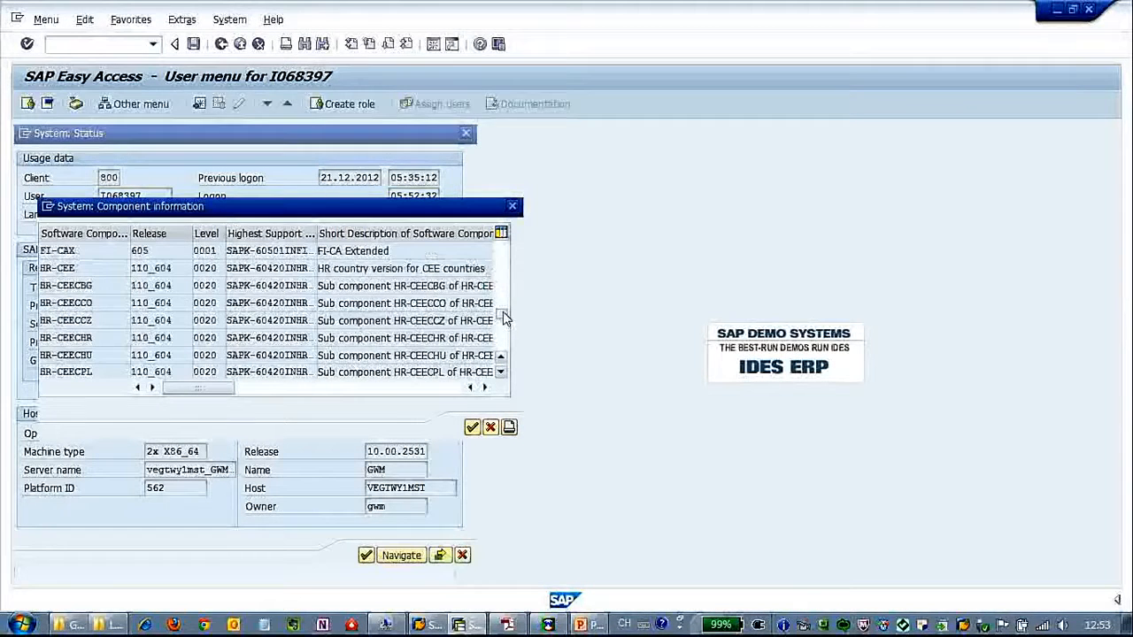
scroll(503, 334, down, 10)
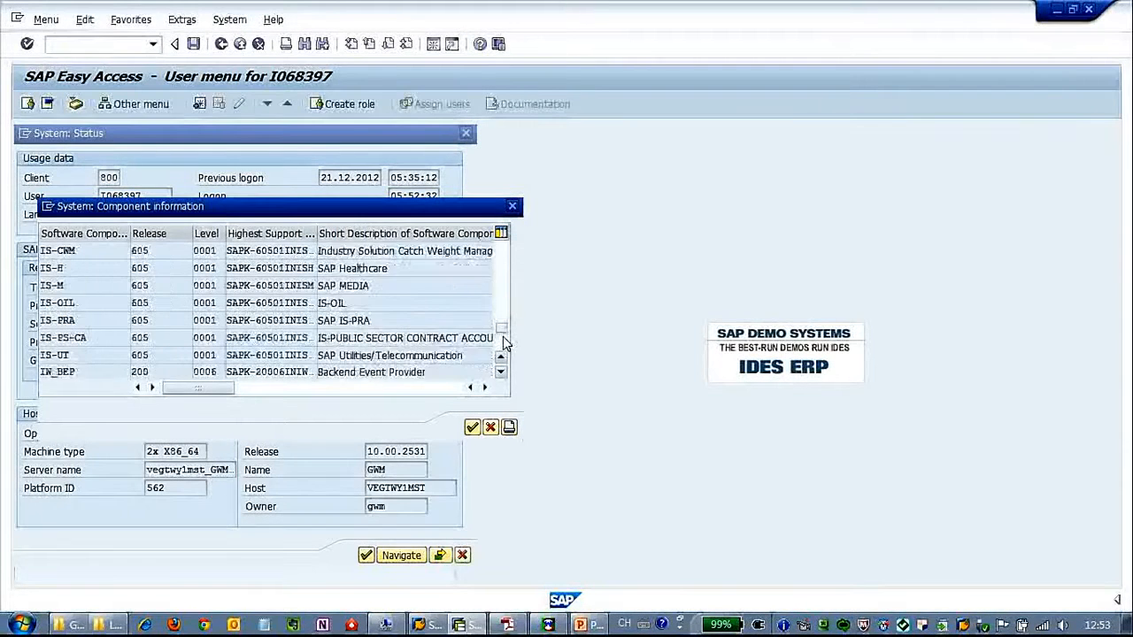
click(503, 303)
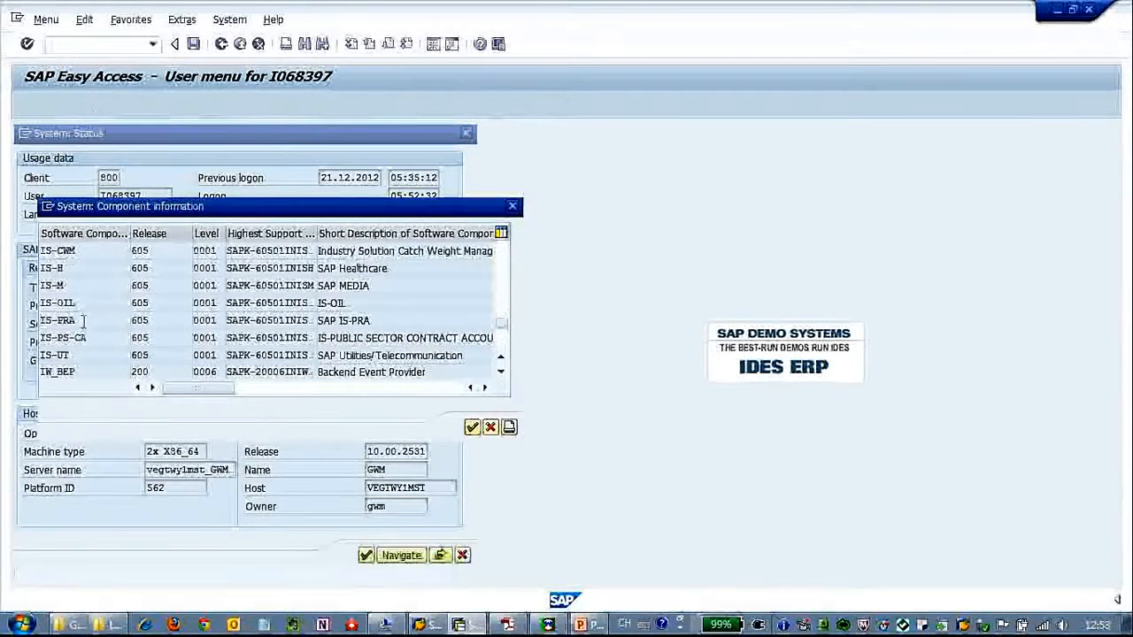
click(80, 372)
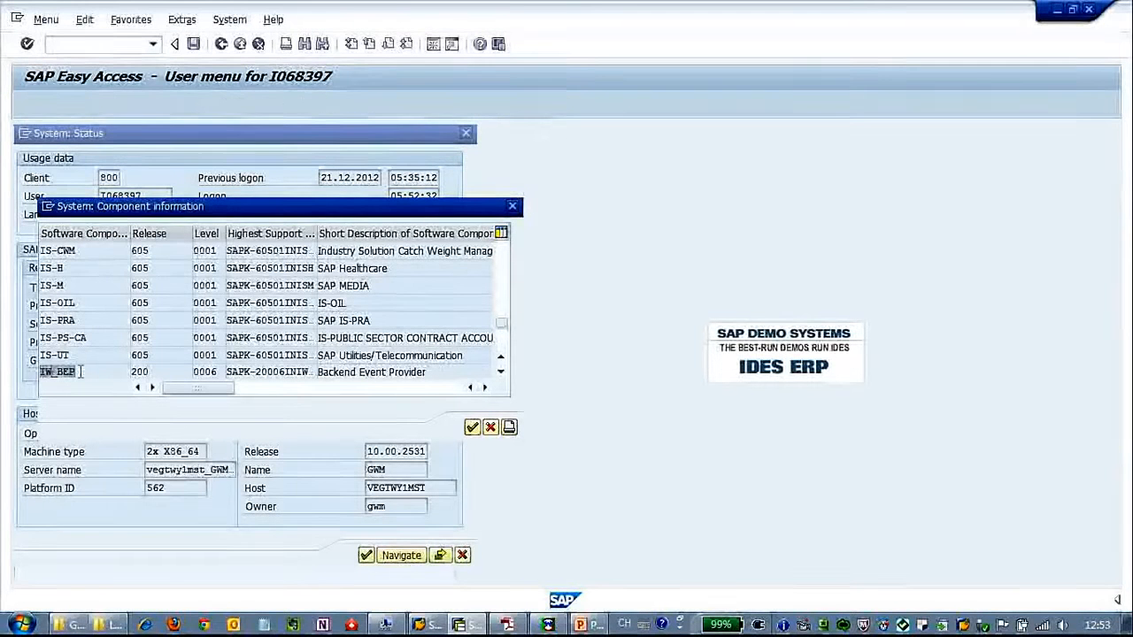
click(501, 373)
click(501, 373)
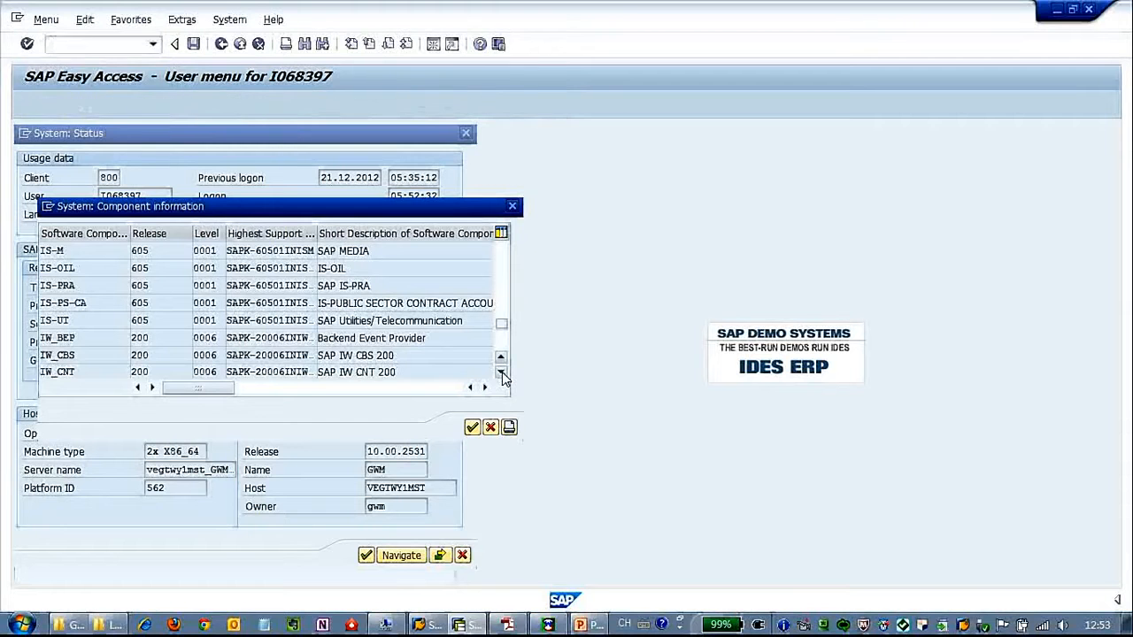
click(501, 372)
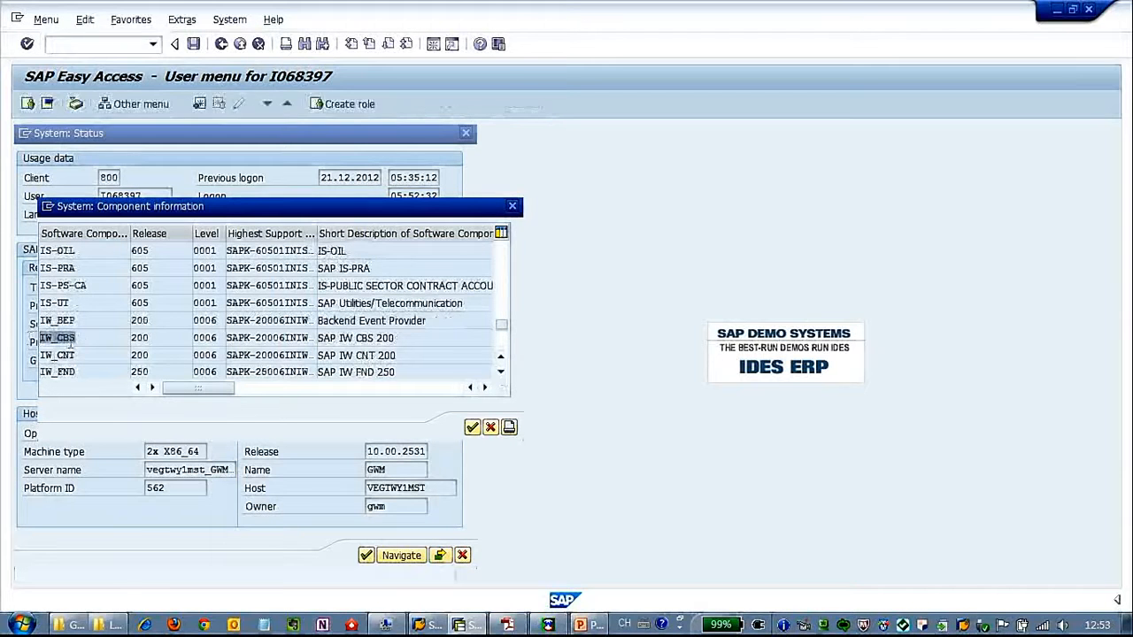
drag(76, 373, 34, 371)
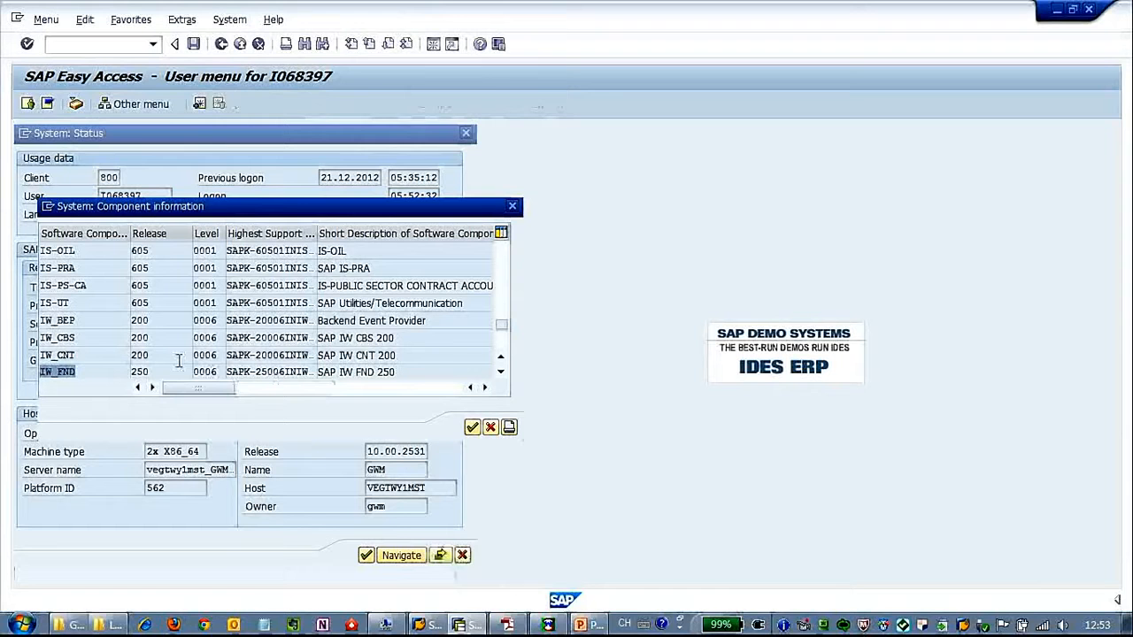
click(473, 429)
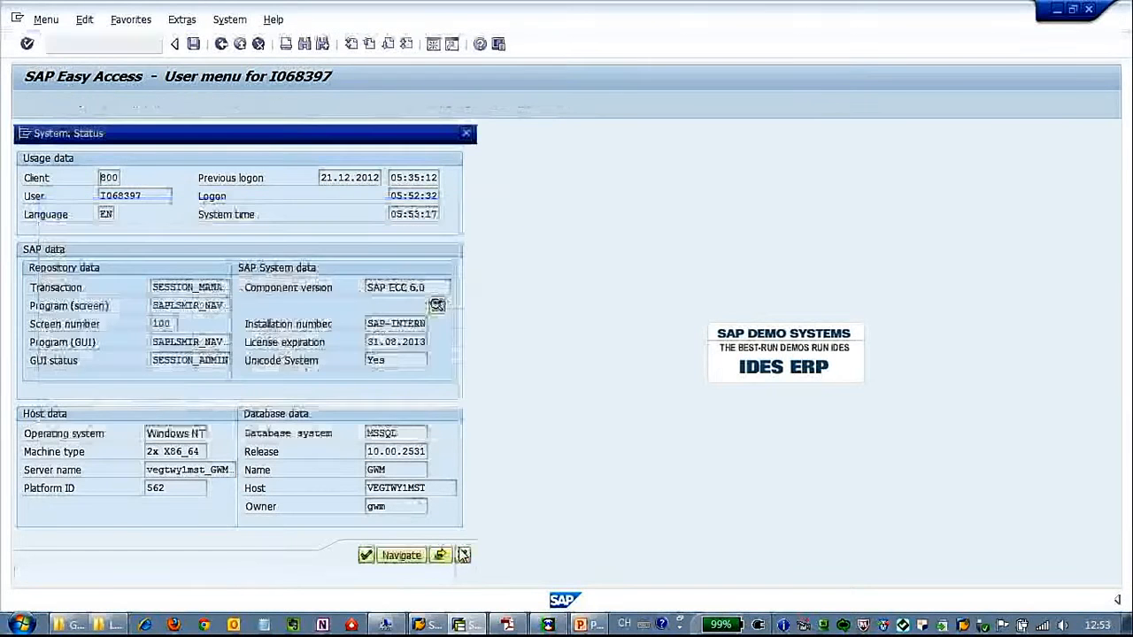
click(462, 555)
click(96, 44)
- In SE80, choose GW Data Model and look up Z_SAMPLE_BANK_KEVINHU2
text(se80)
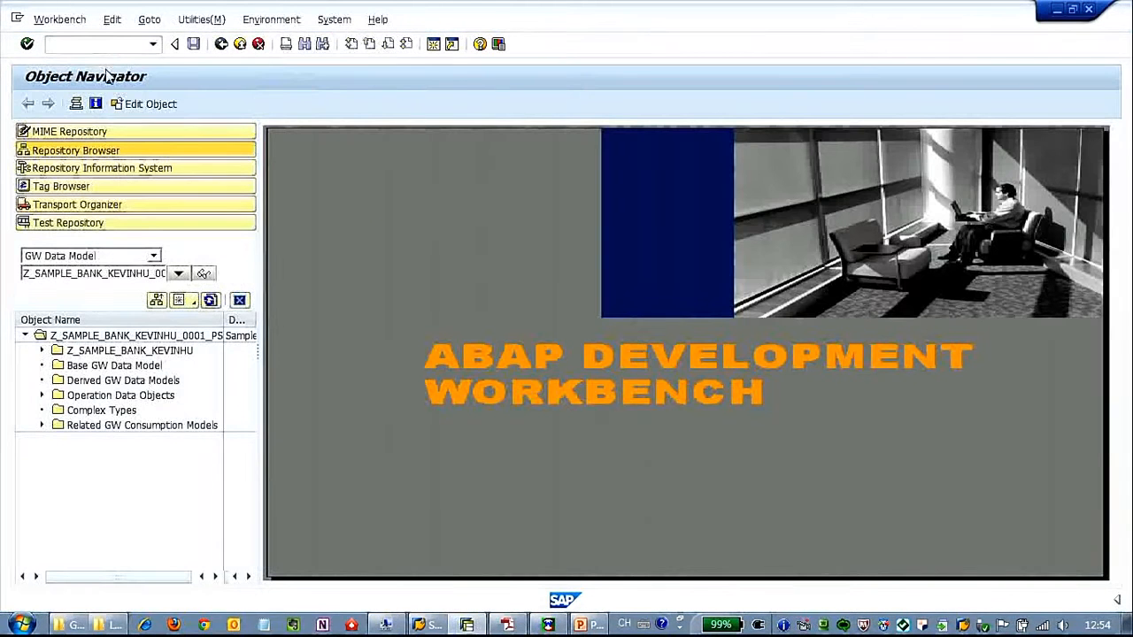
click(154, 256)
click(107, 387)
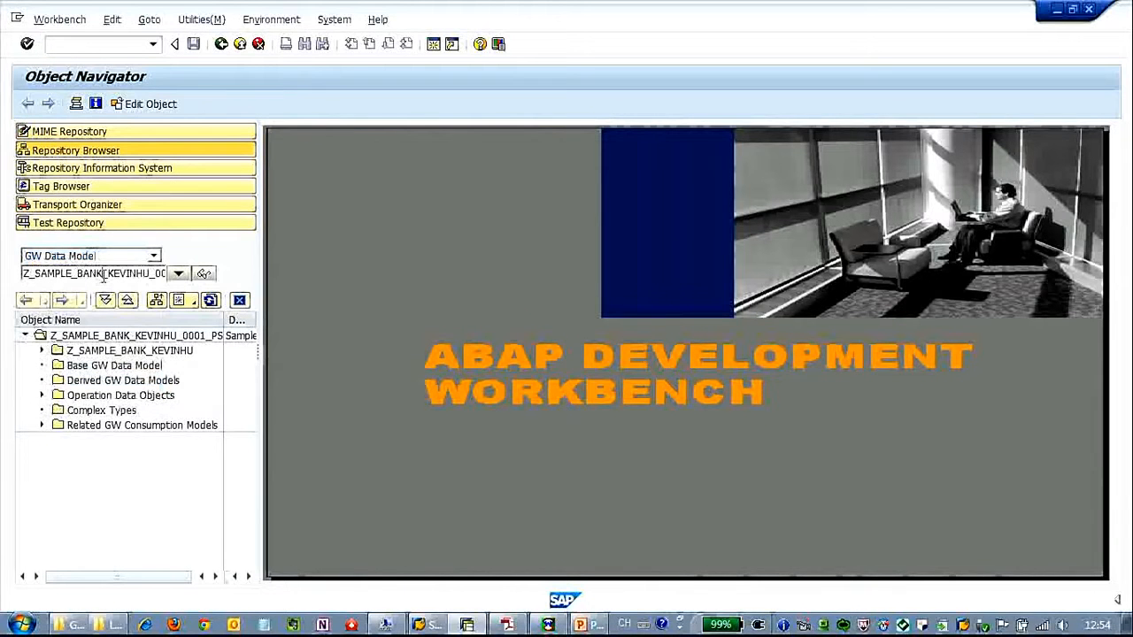
drag(150, 274, 223, 279)
text(_)
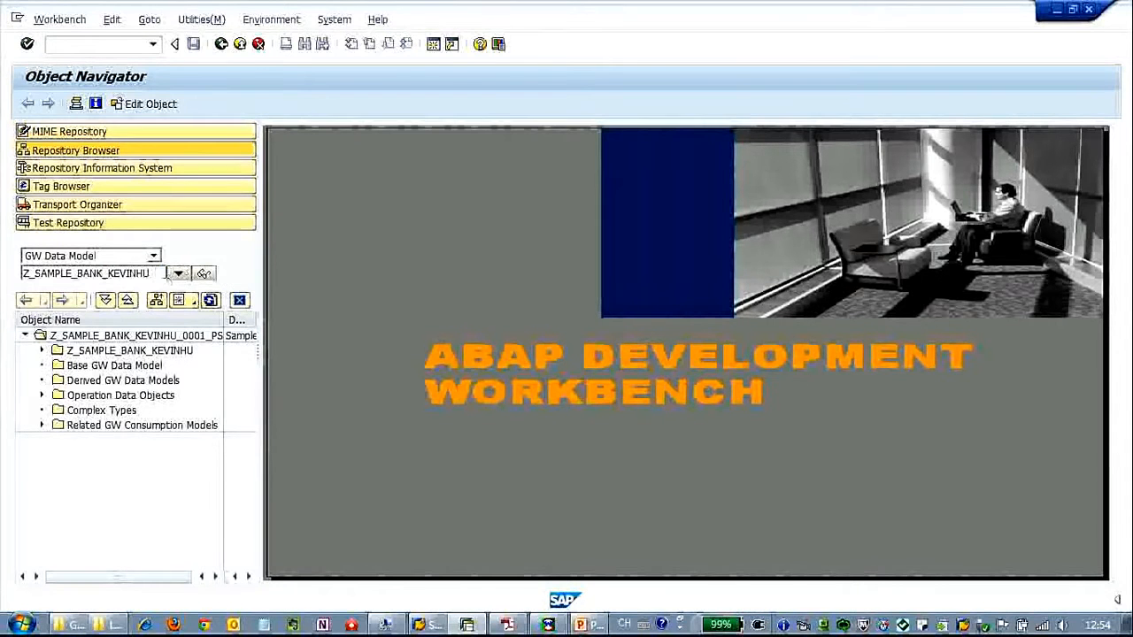
drag(152, 274, 160, 279)
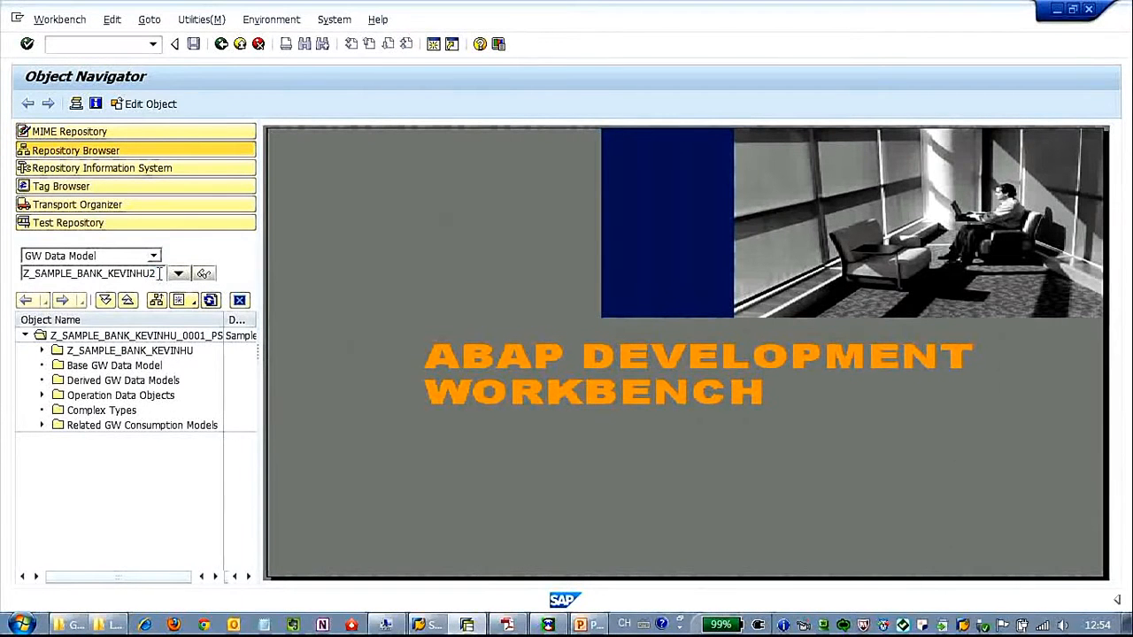
click(205, 275)
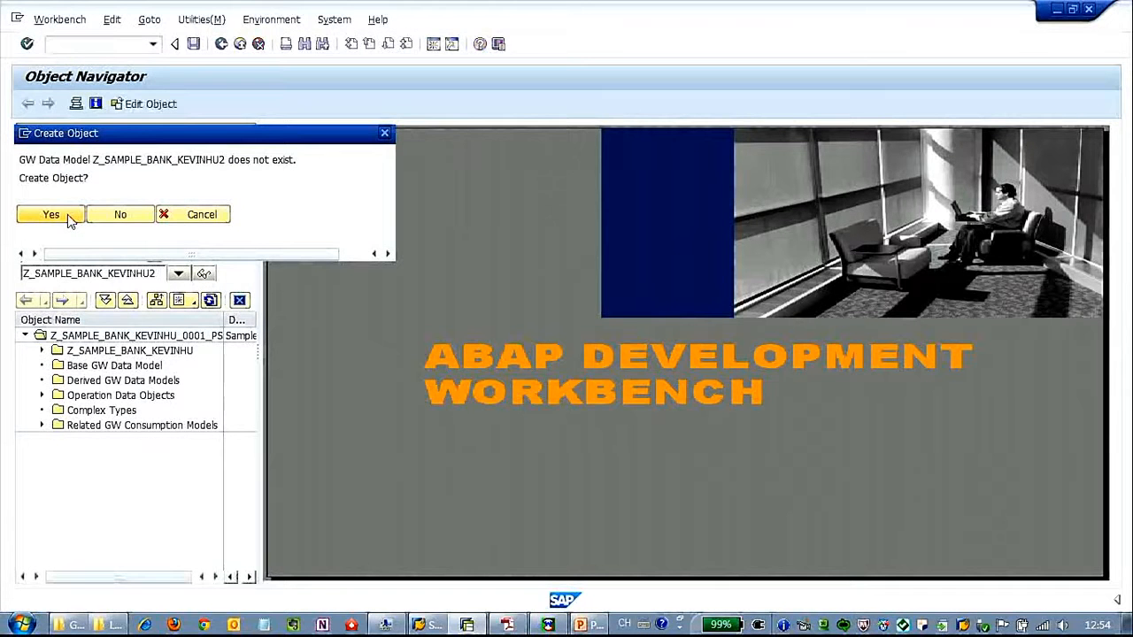
- Create the data model from a data source, described as 'Sample Bank Service'
click(69, 216)
click(298, 276)
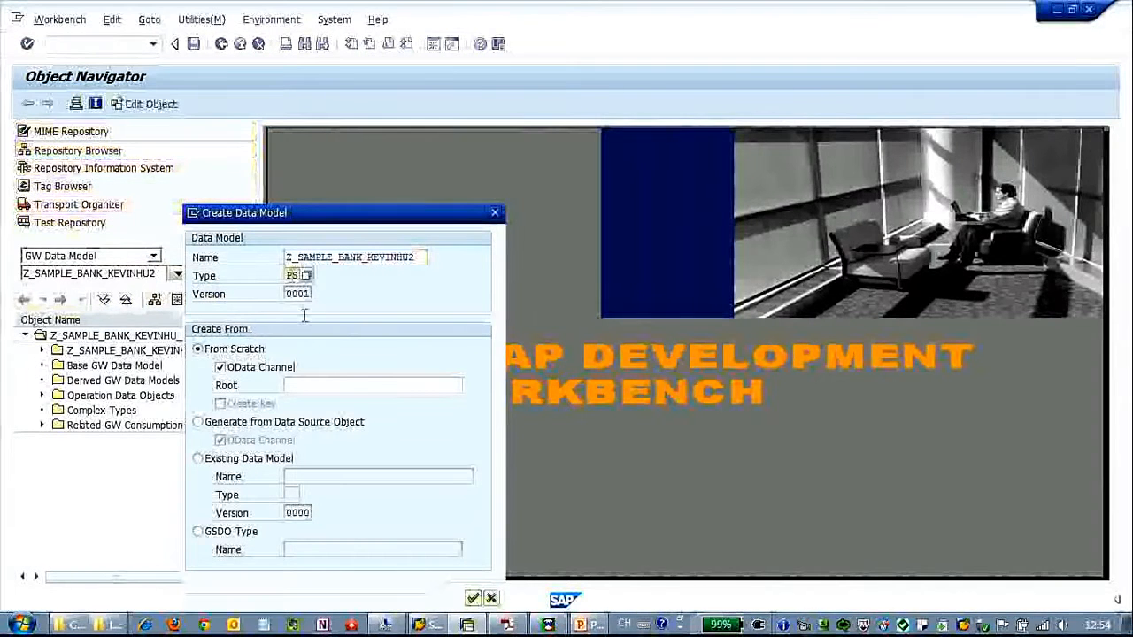
click(199, 423)
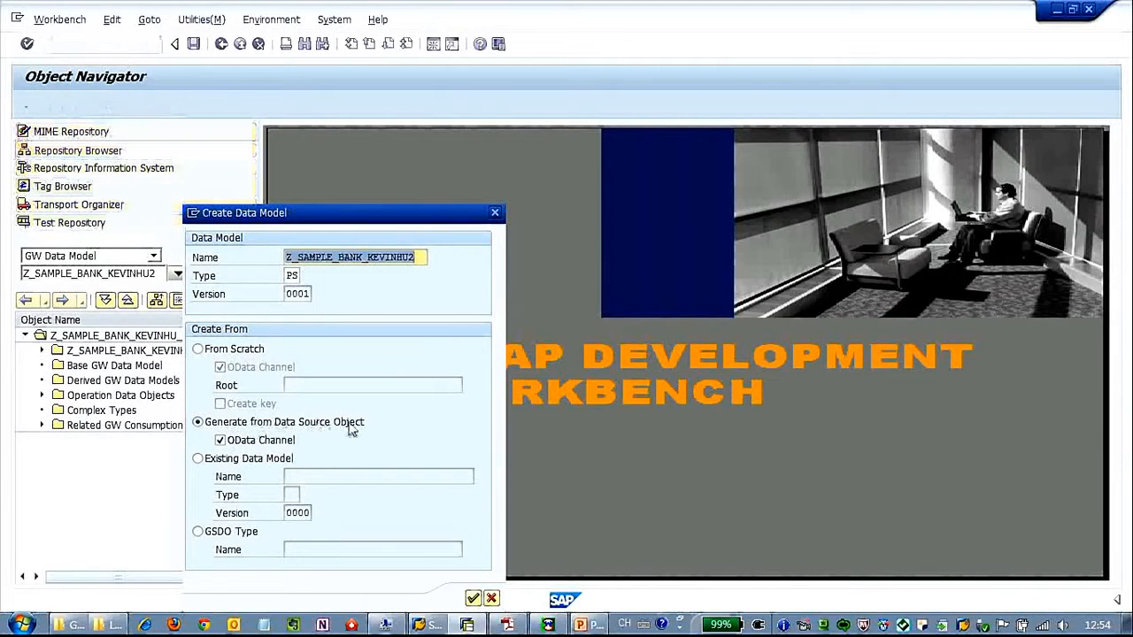
click(223, 441)
click(473, 598)
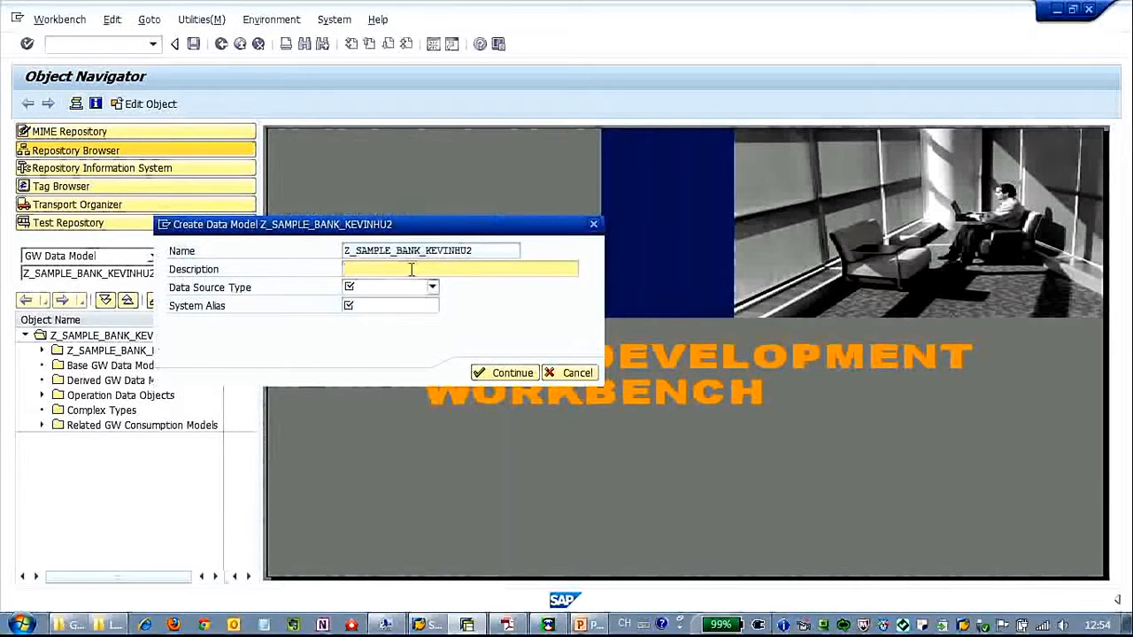
text(S)
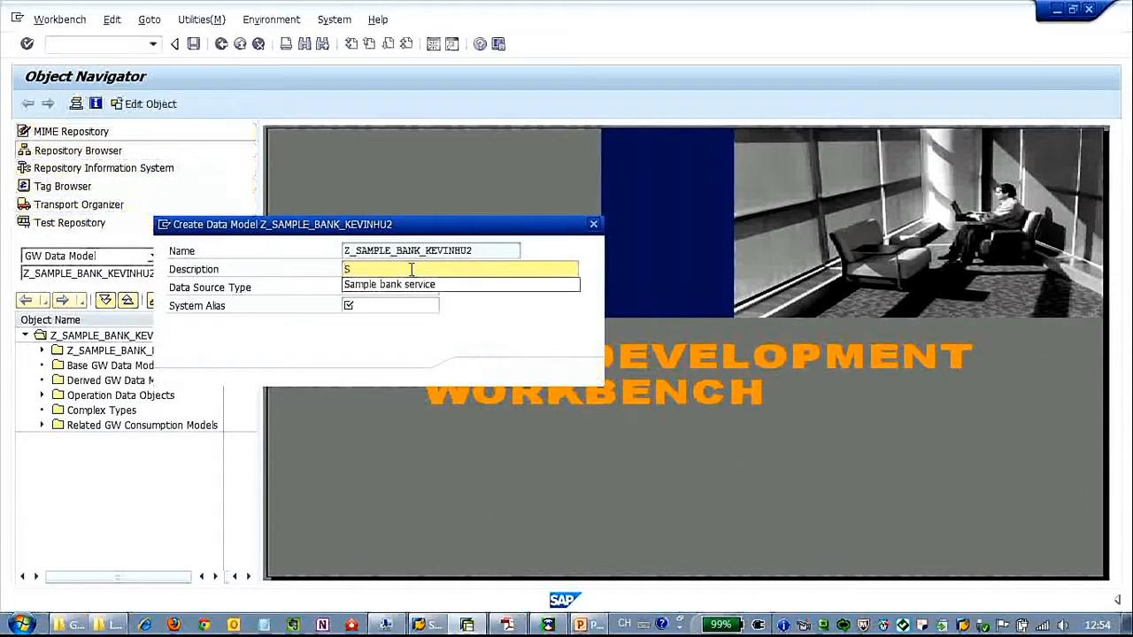
text(ample Ban)
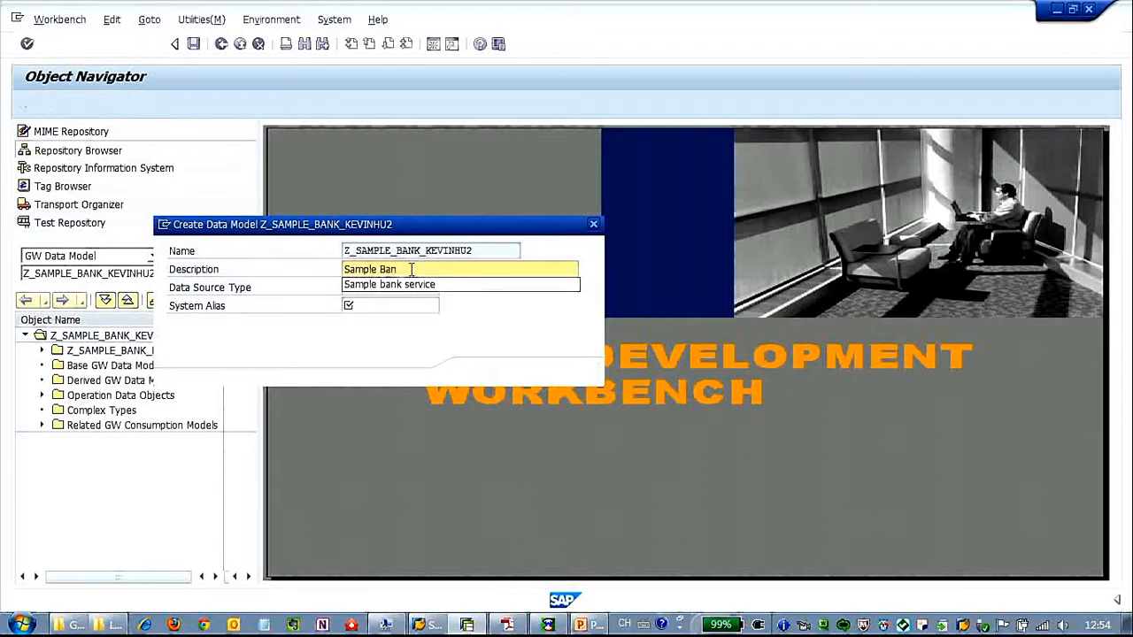
text(k Service)
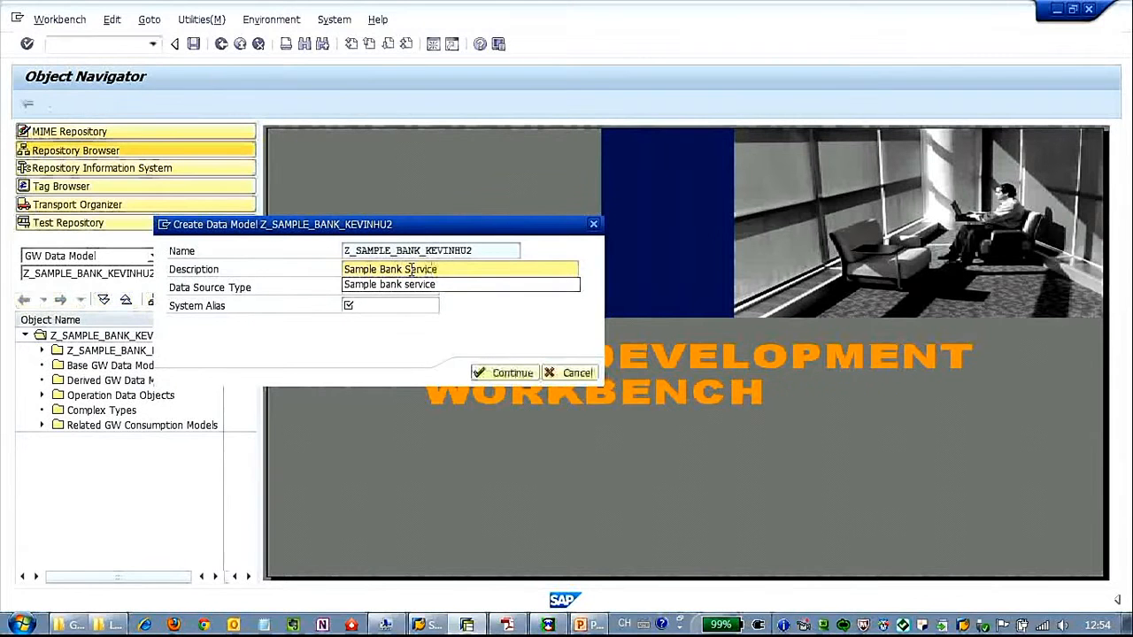
click(493, 328)
- Use BOR as the data source with system alias LOCAL, saved as a local object
click(431, 288)
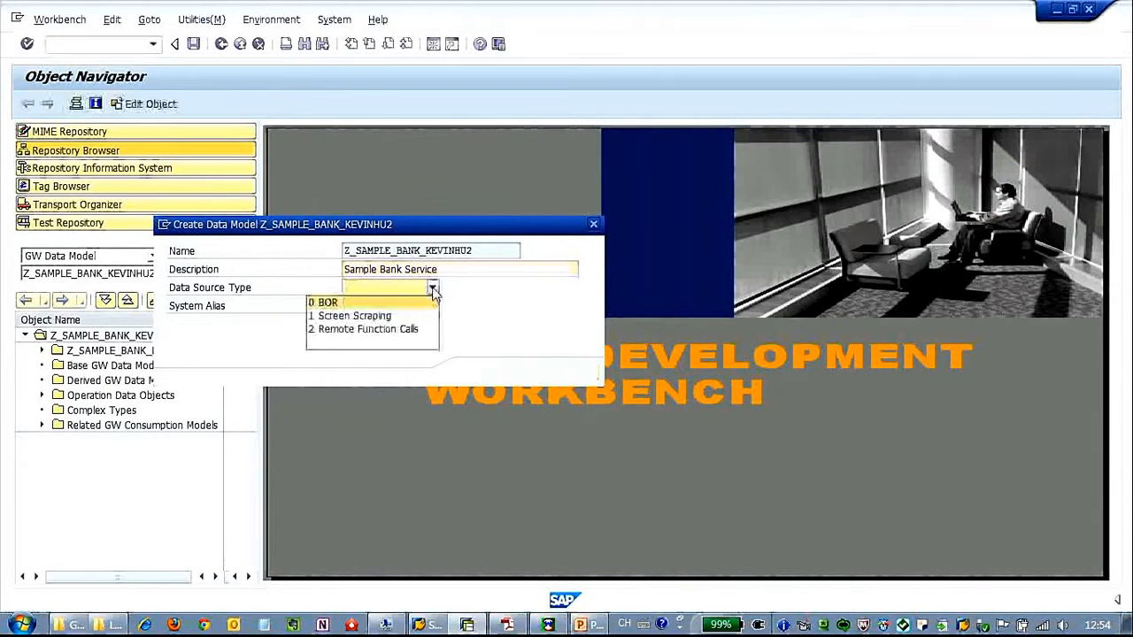
click(423, 301)
click(420, 305)
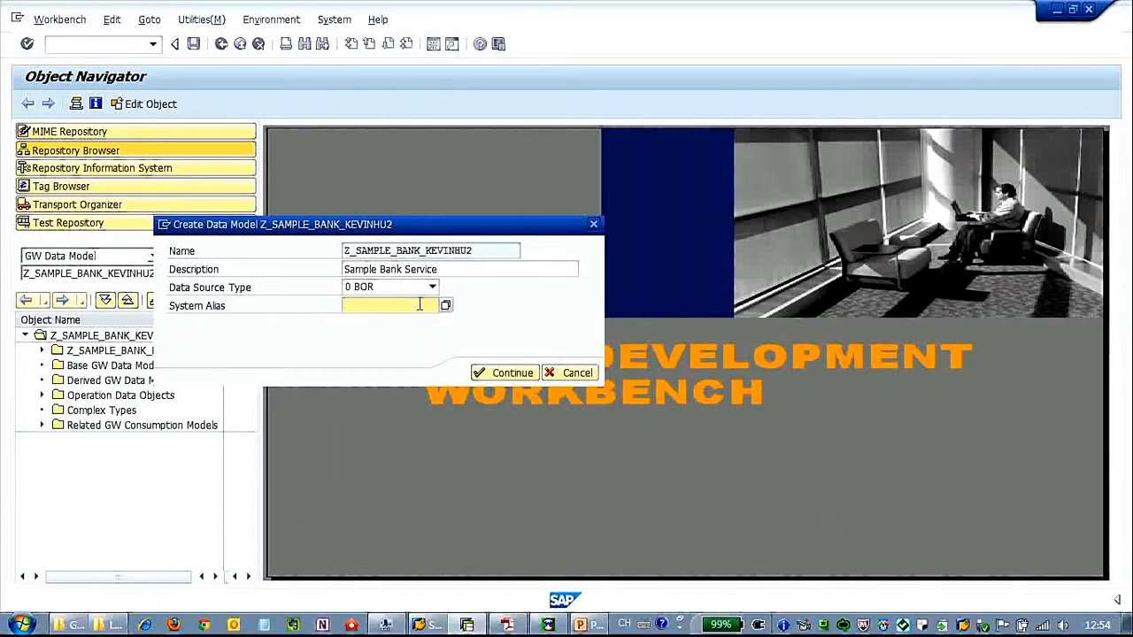
key(F4)
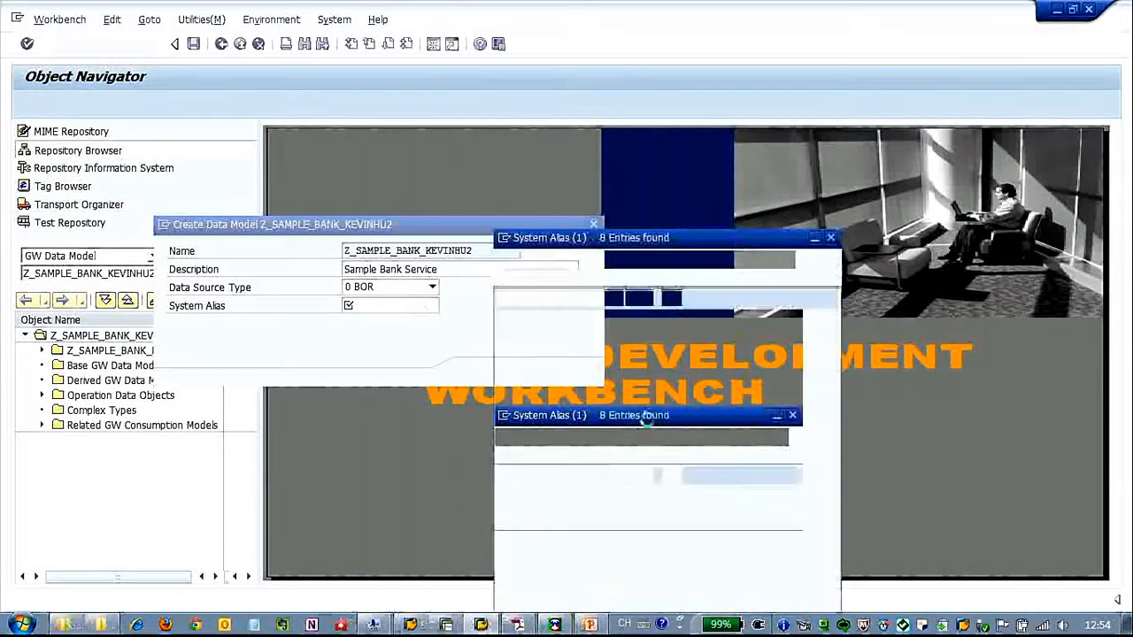
click(529, 413)
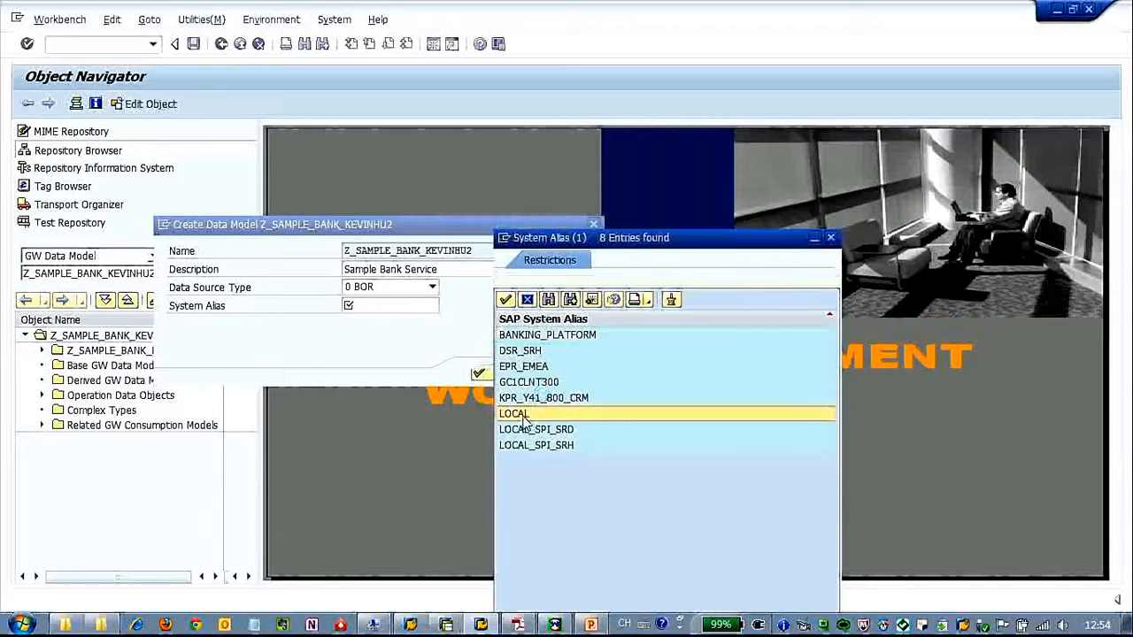
drag(625, 245, 578, 154)
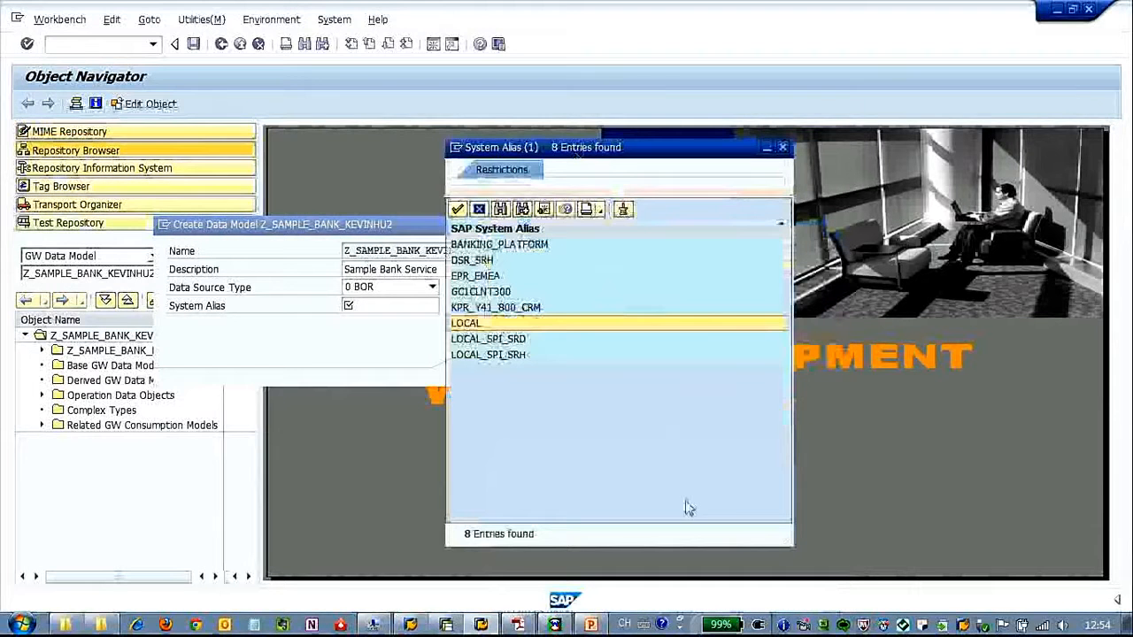
click(458, 209)
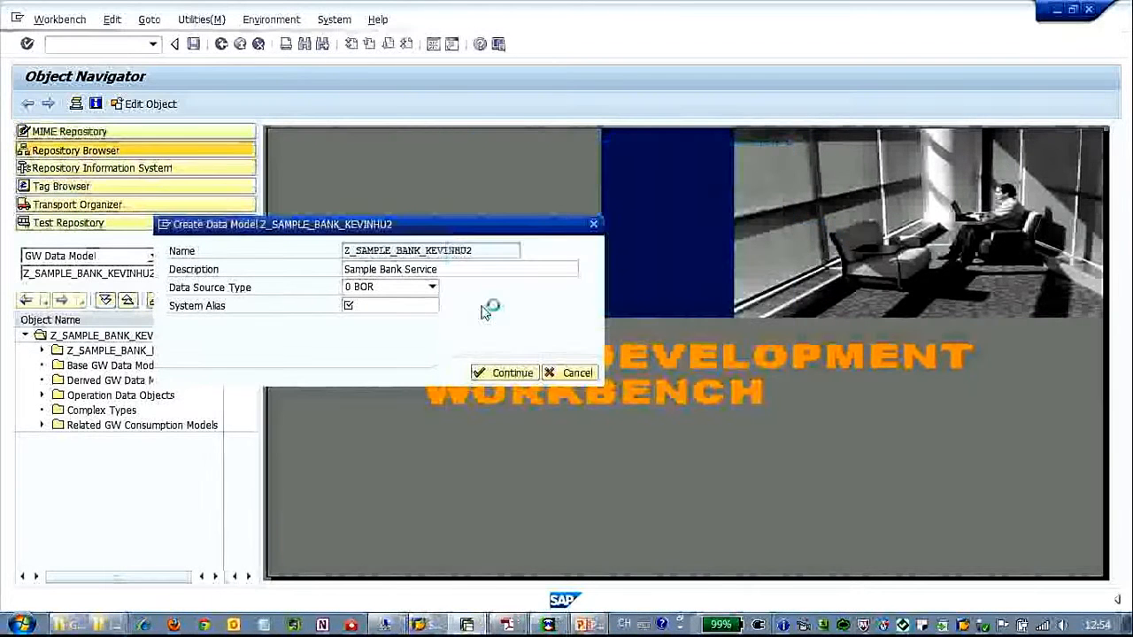
click(509, 372)
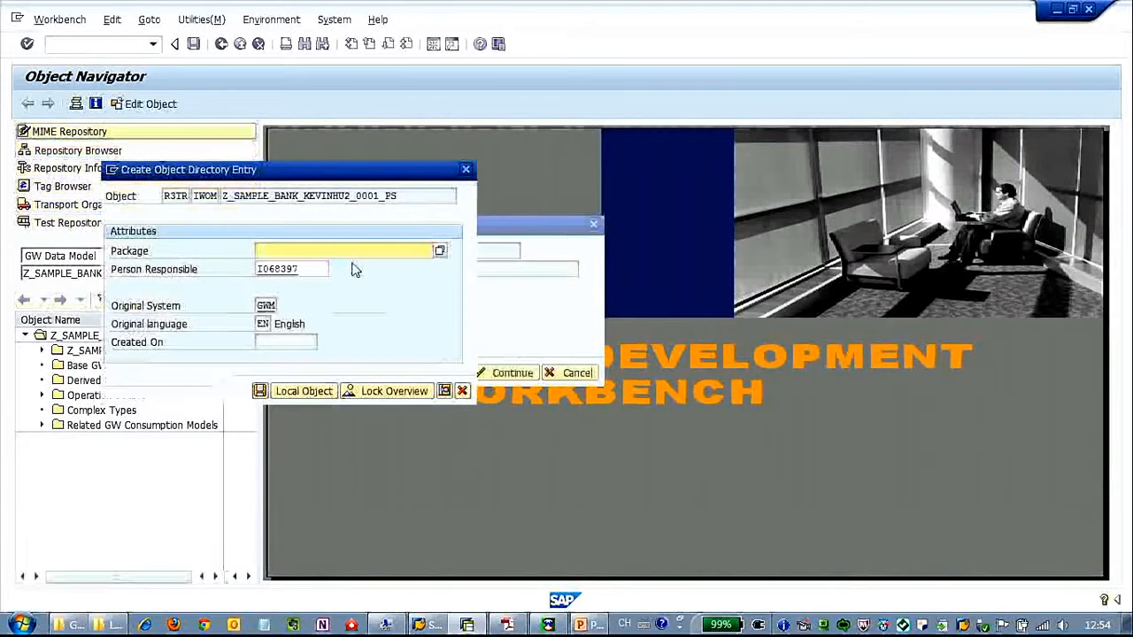
click(310, 392)
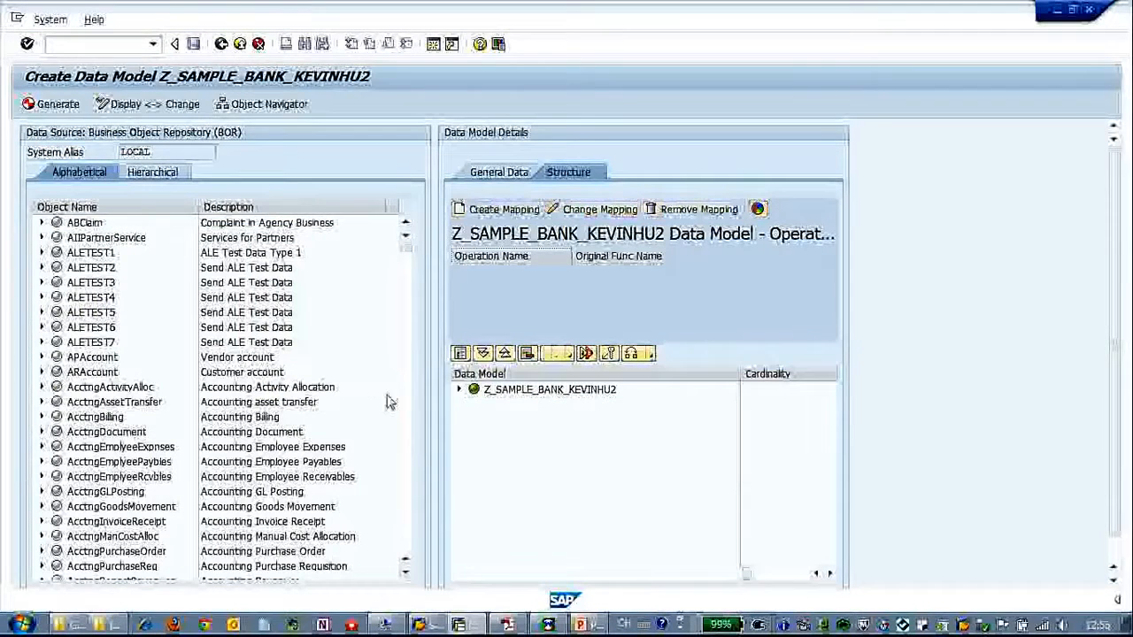
- Scroll the BOR list down and expand the Bank business object
click(406, 448)
click(406, 448)
click(407, 453)
click(406, 454)
click(408, 281)
click(408, 282)
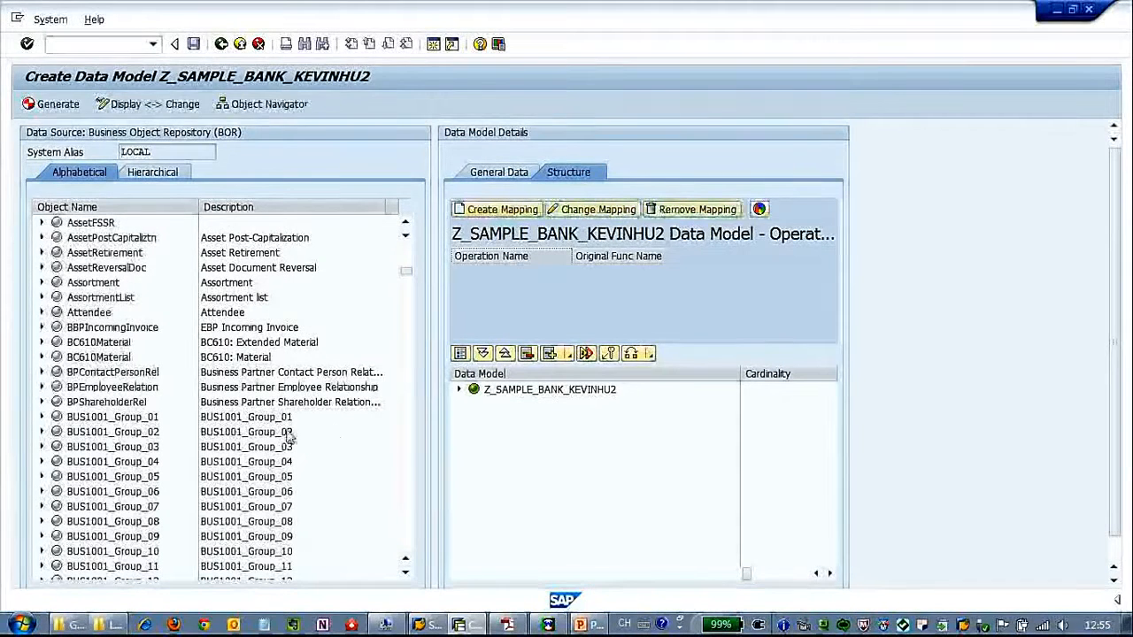
scroll(403, 402, down, 15)
scroll(403, 401, down, 20)
drag(410, 360, 410, 306)
click(41, 536)
scroll(212, 505, down, 3)
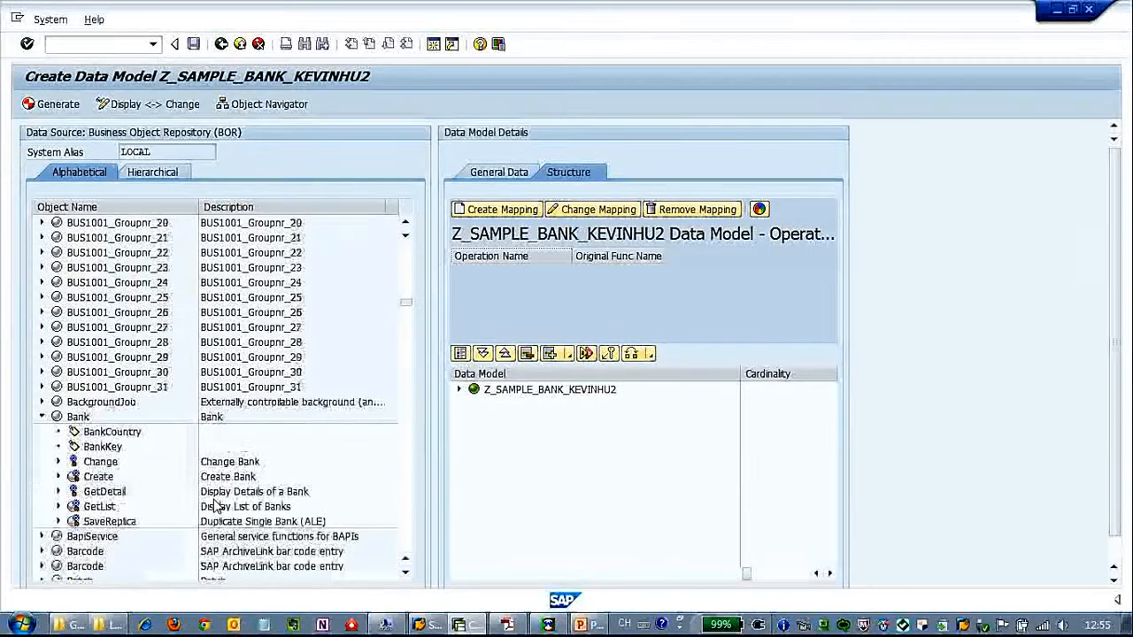
- Create a Query operation mapping for Bank's GetList method
click(137, 493)
click(172, 505)
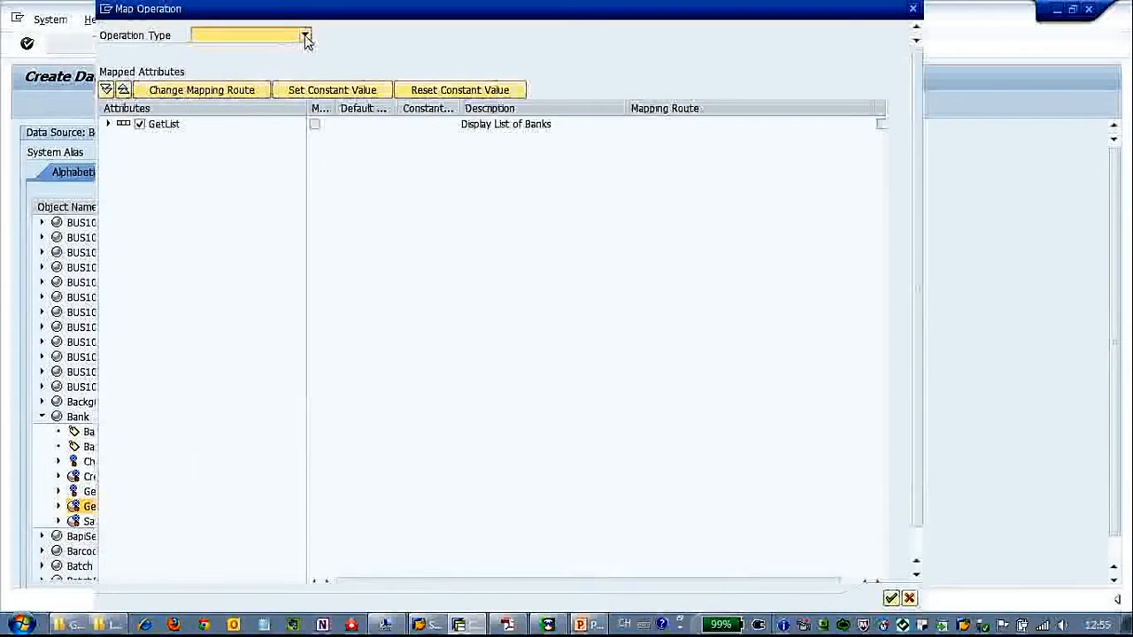
click(305, 35)
click(289, 49)
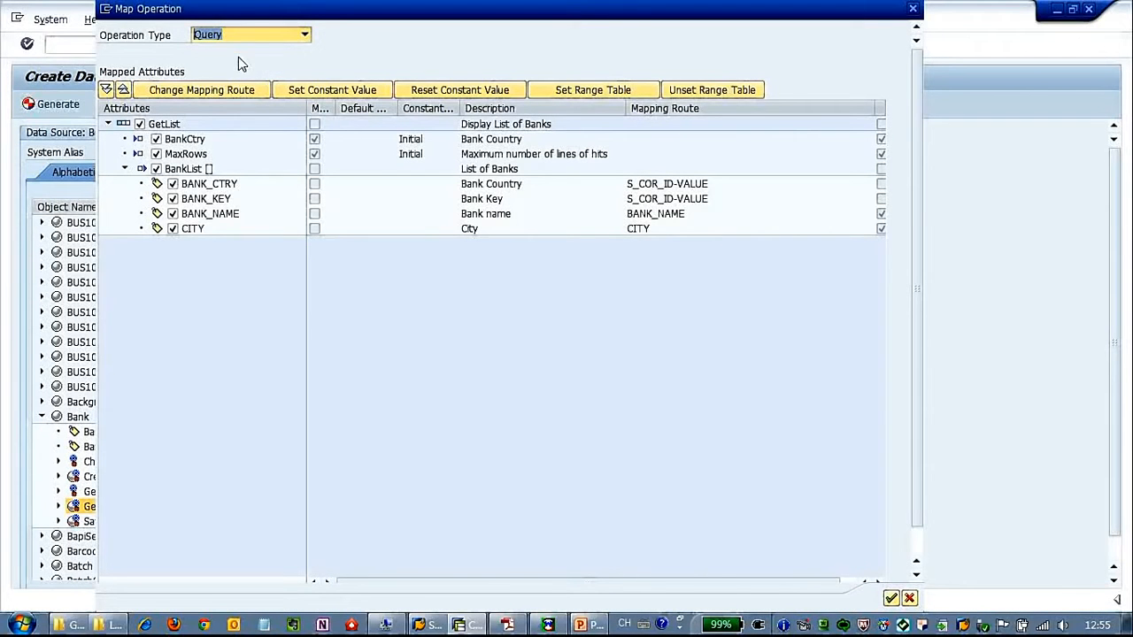
- Map BankCtry to BANKCTRY, review the BANK_CTRY, BANK_KEY and BANK_NAME routes, and accept
click(200, 144)
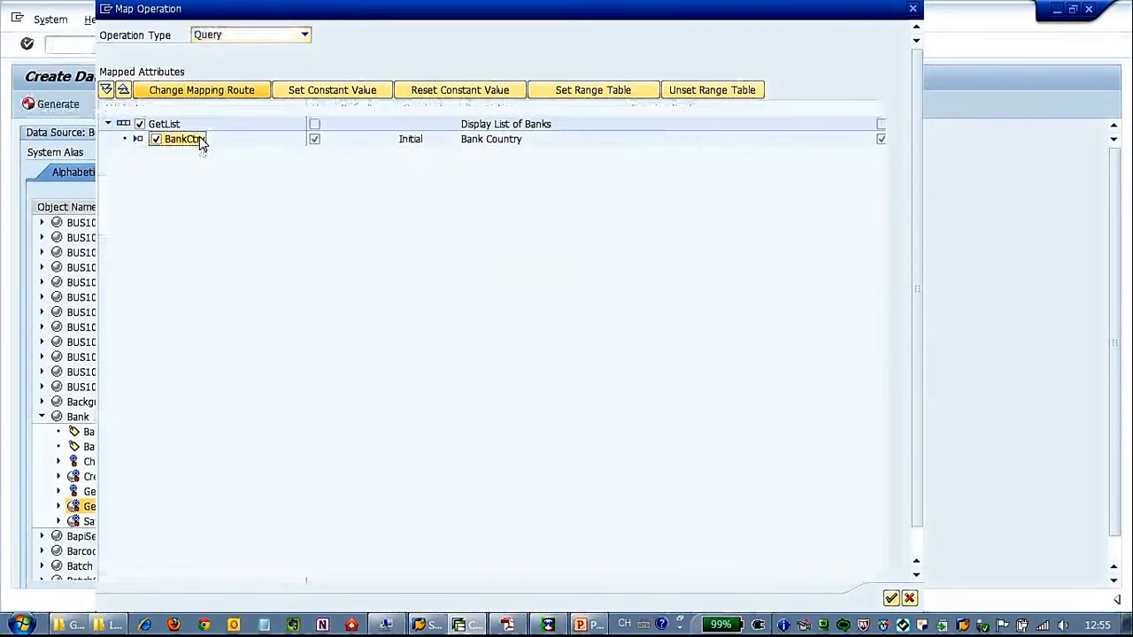
click(224, 88)
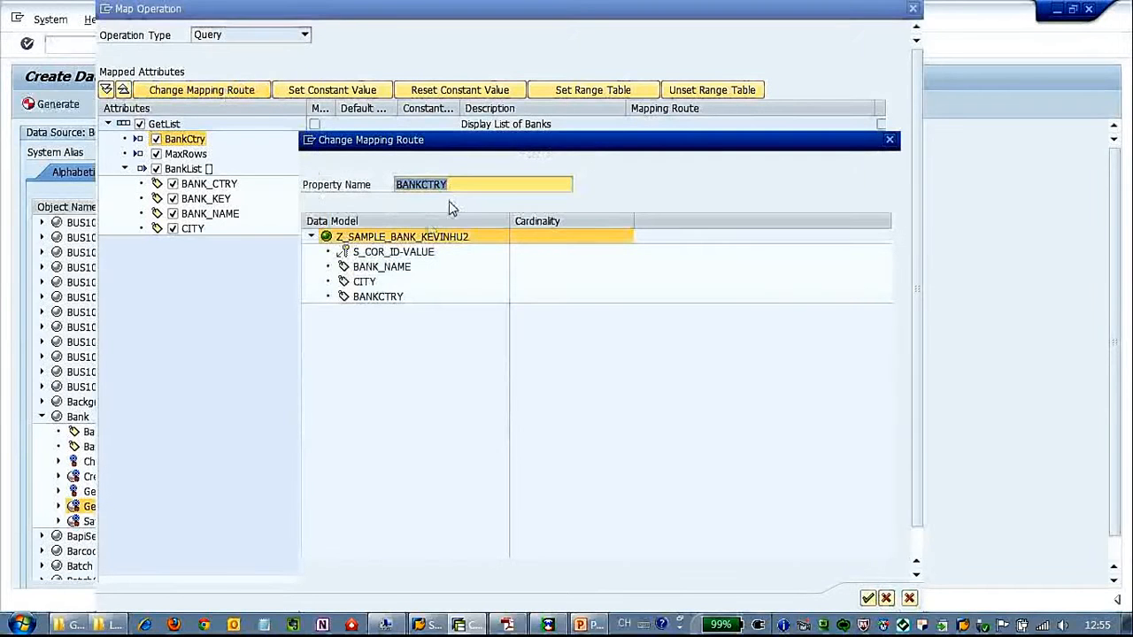
click(867, 598)
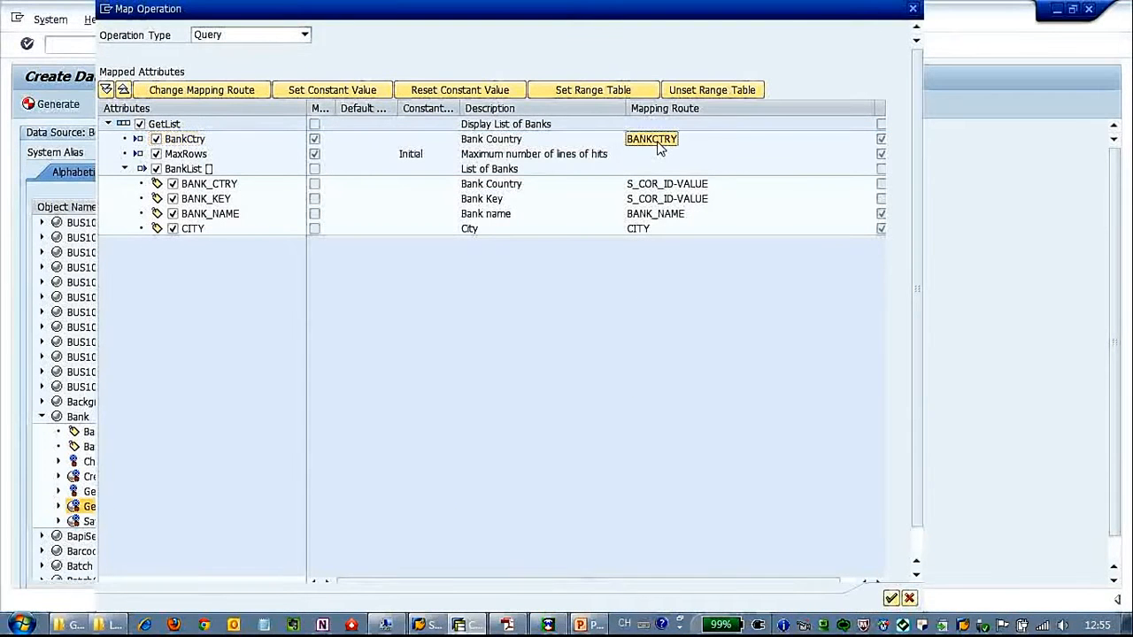
click(661, 186)
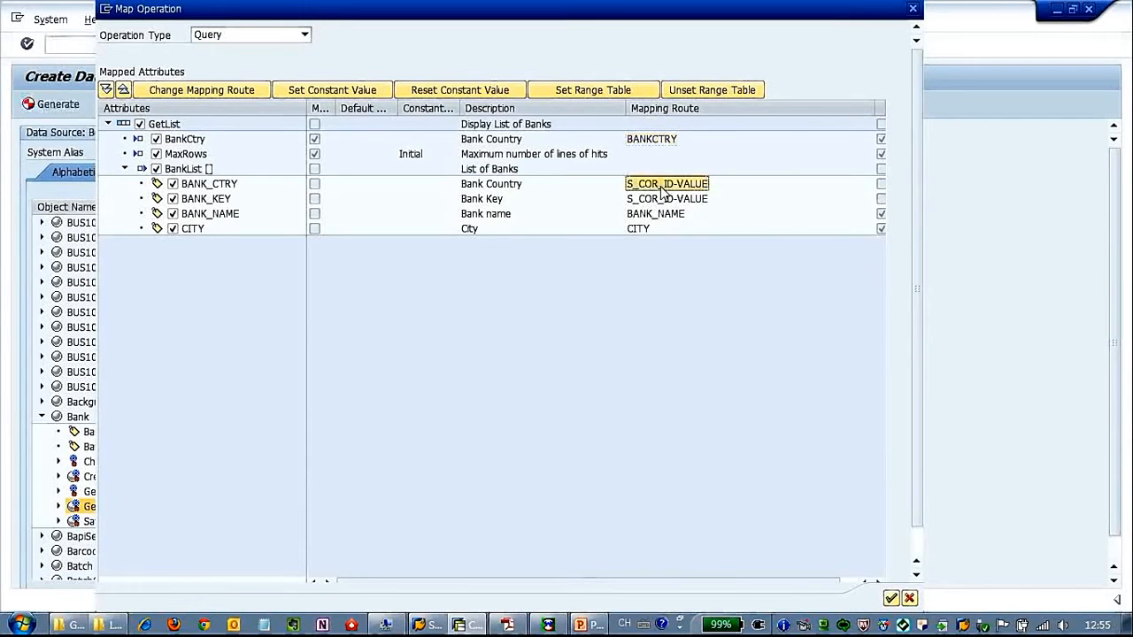
click(664, 200)
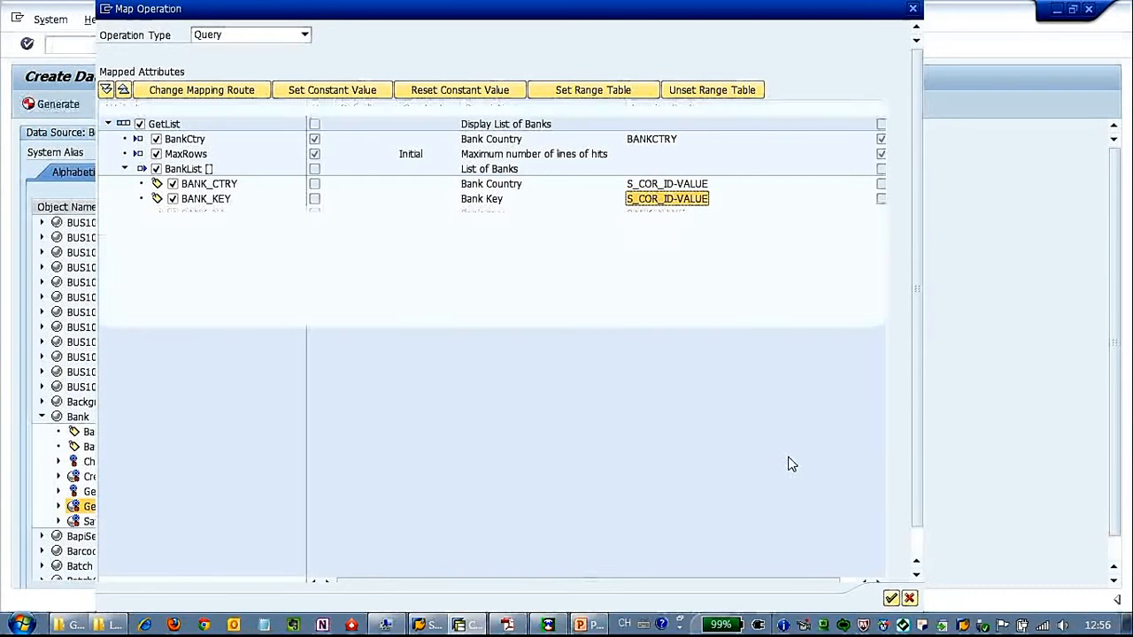
click(653, 215)
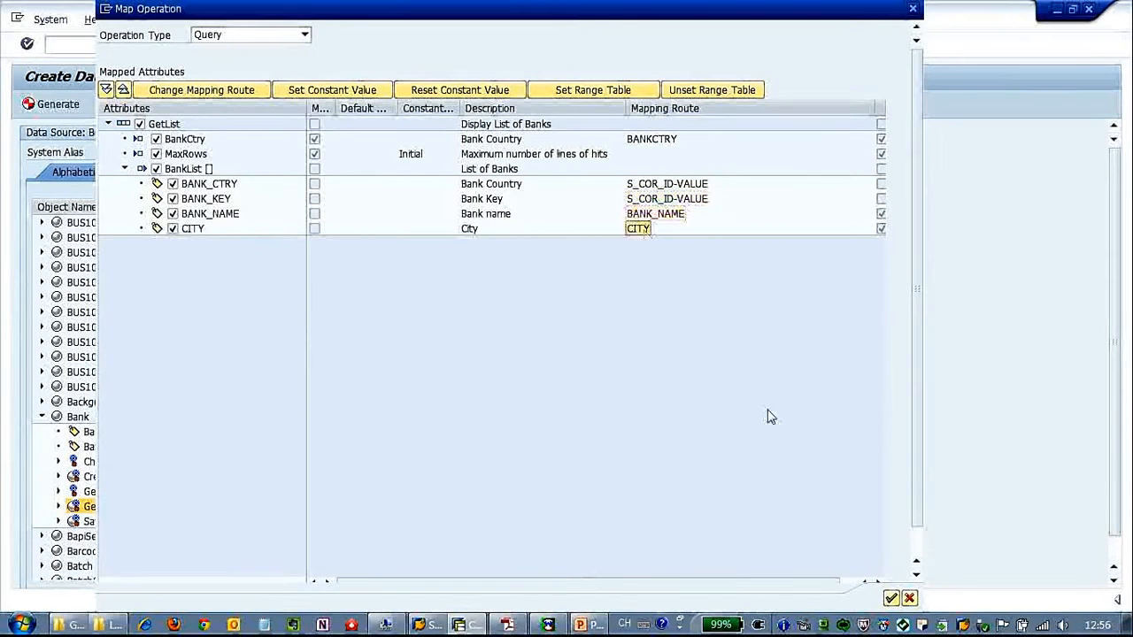
click(892, 599)
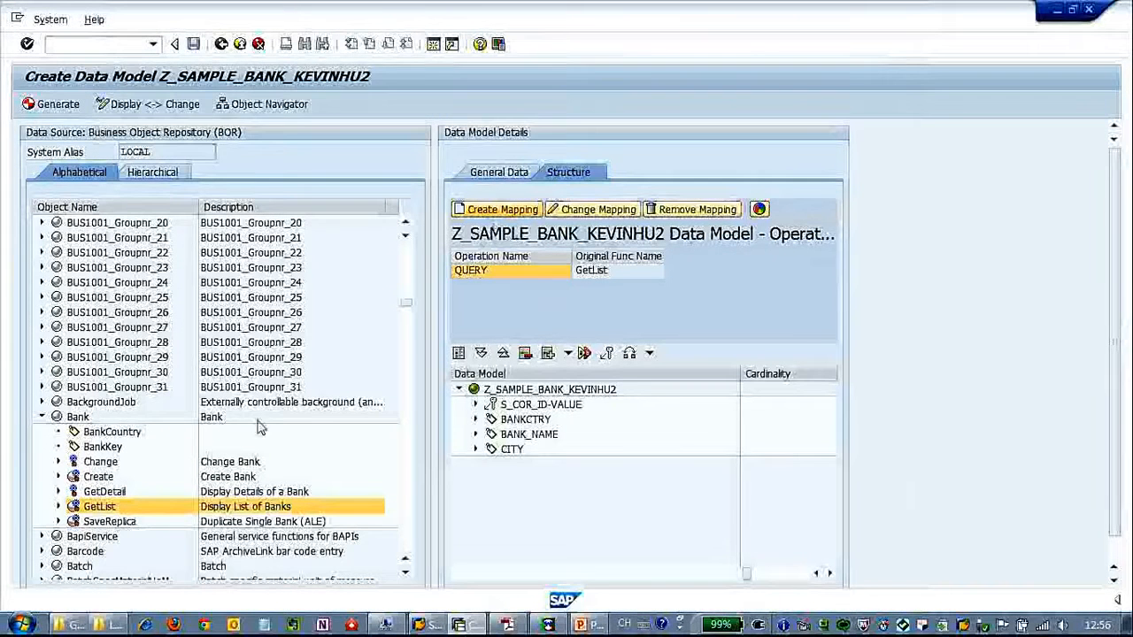
- Create a Read mapping for GetDetail, collapsing BankDetail and Return and excluding BankDetail
click(113, 493)
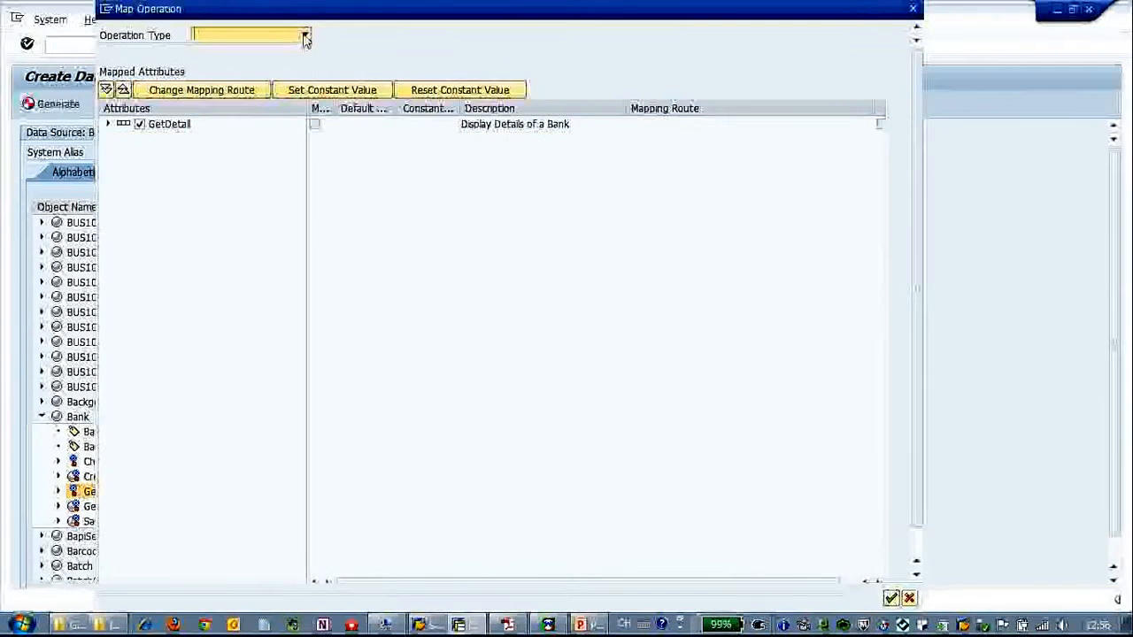
click(304, 36)
click(213, 49)
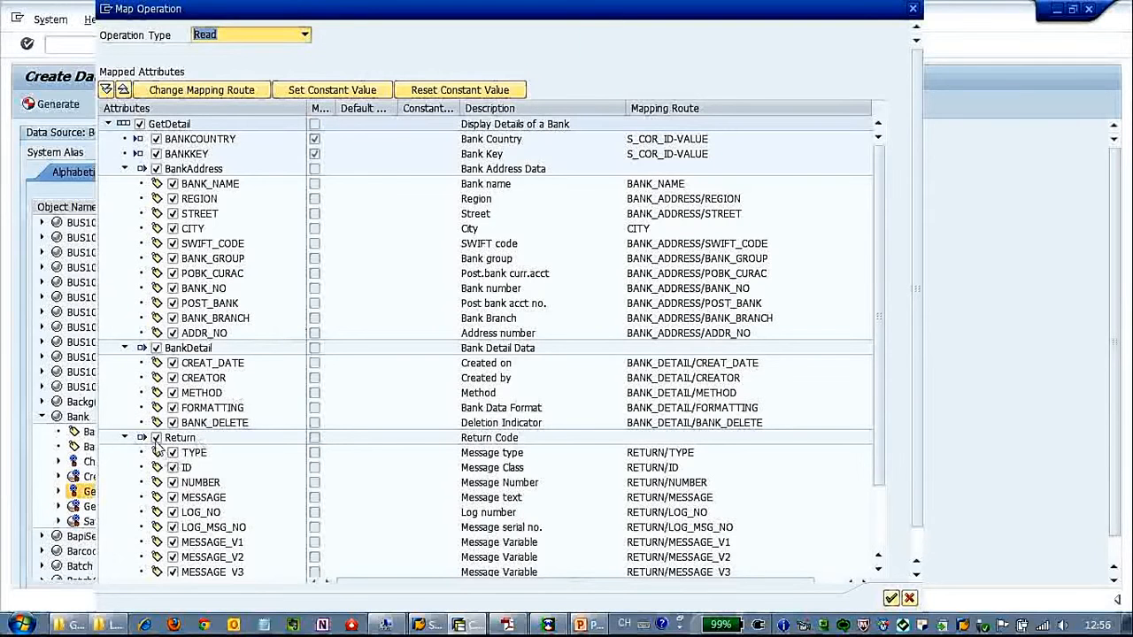
click(125, 347)
click(125, 363)
click(156, 348)
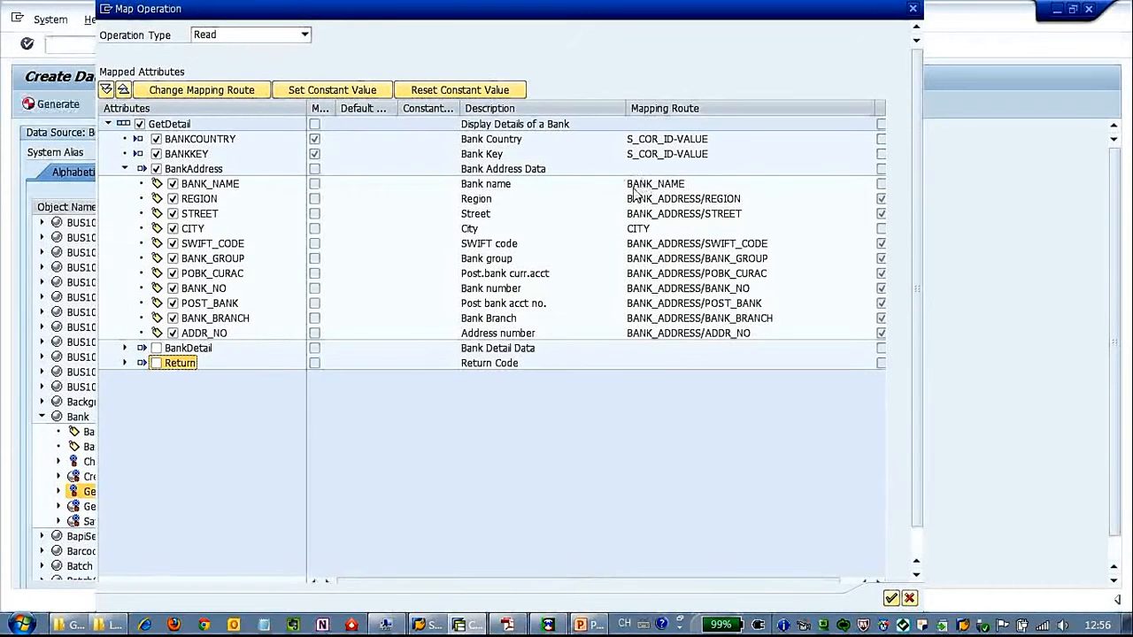
click(217, 186)
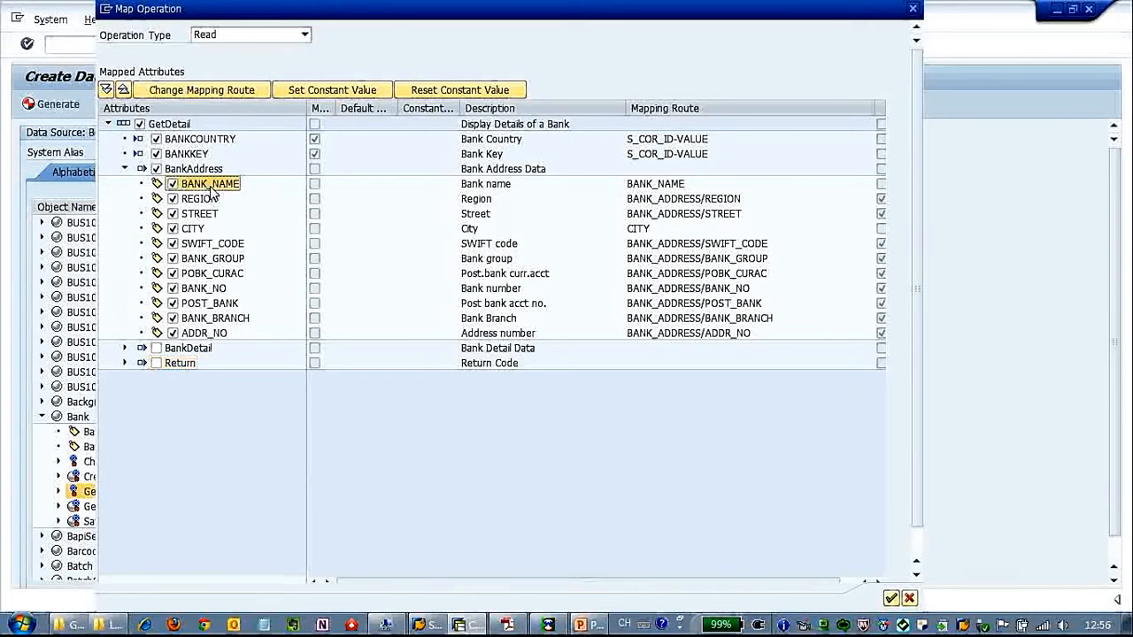
- Keep BANK_NAME's route and route REGION, STREET, CITY and SWIFT_CODE to the data model root
click(233, 90)
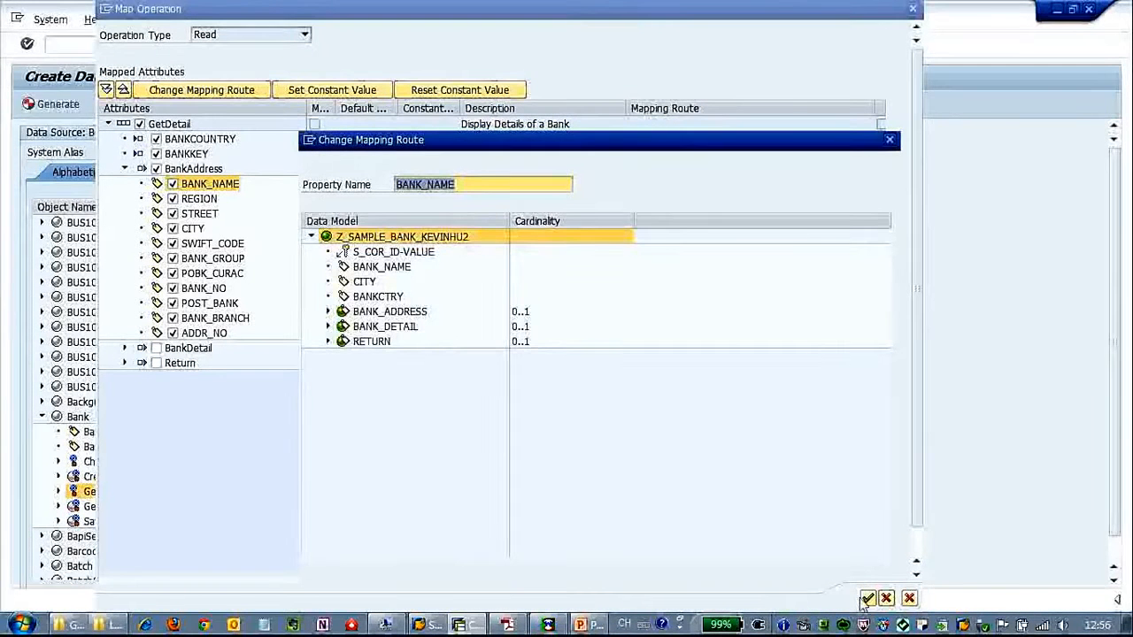
click(868, 600)
click(202, 199)
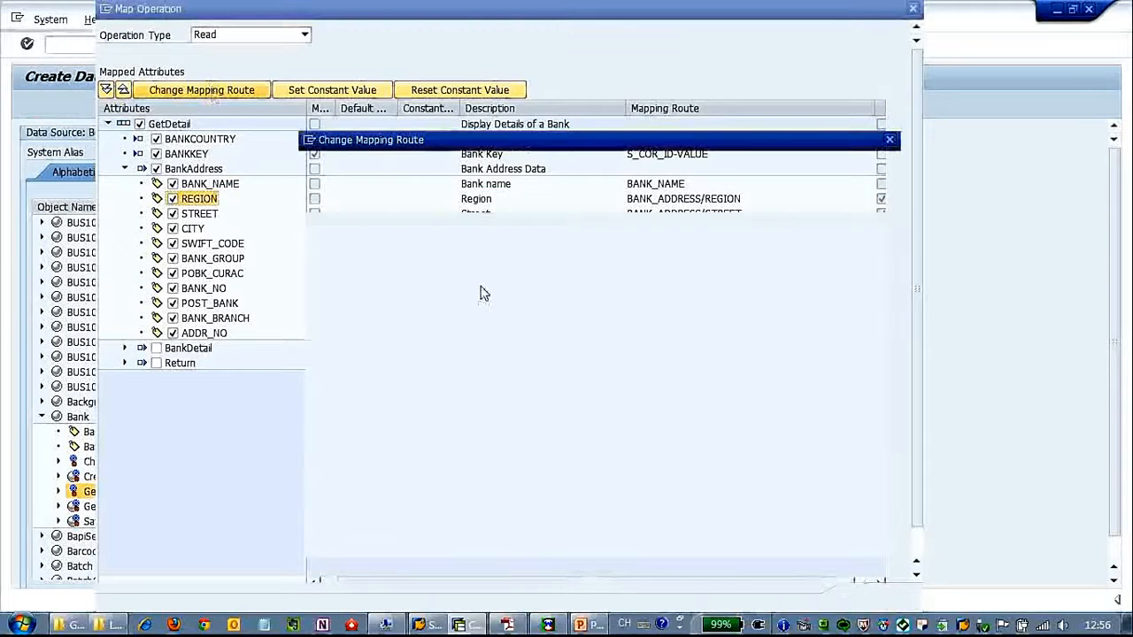
click(429, 237)
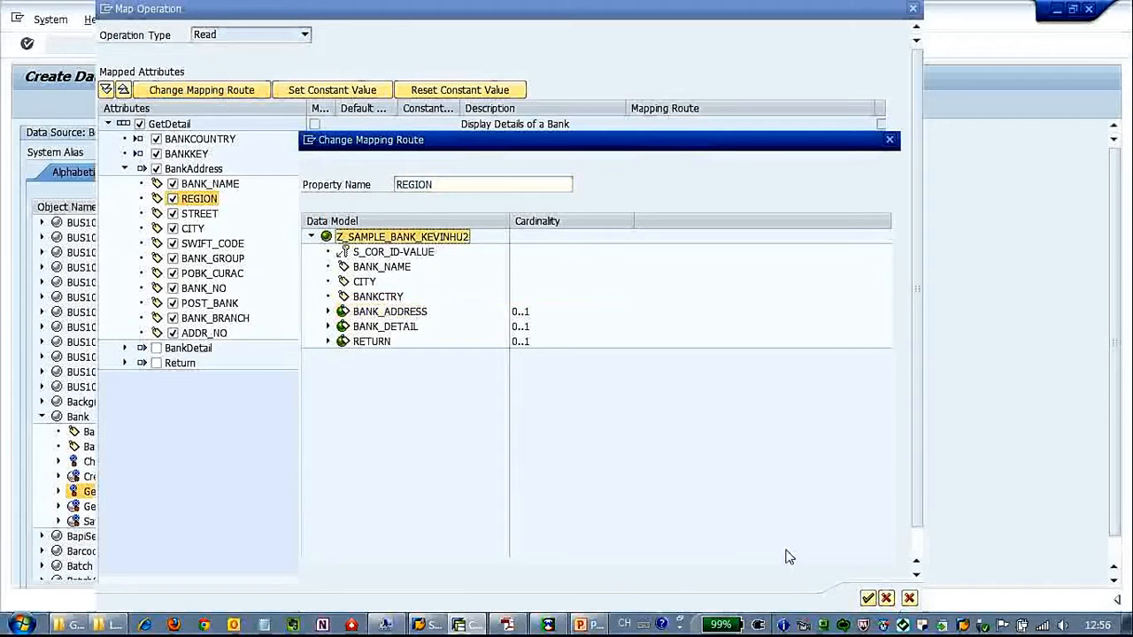
click(867, 600)
click(200, 214)
click(215, 92)
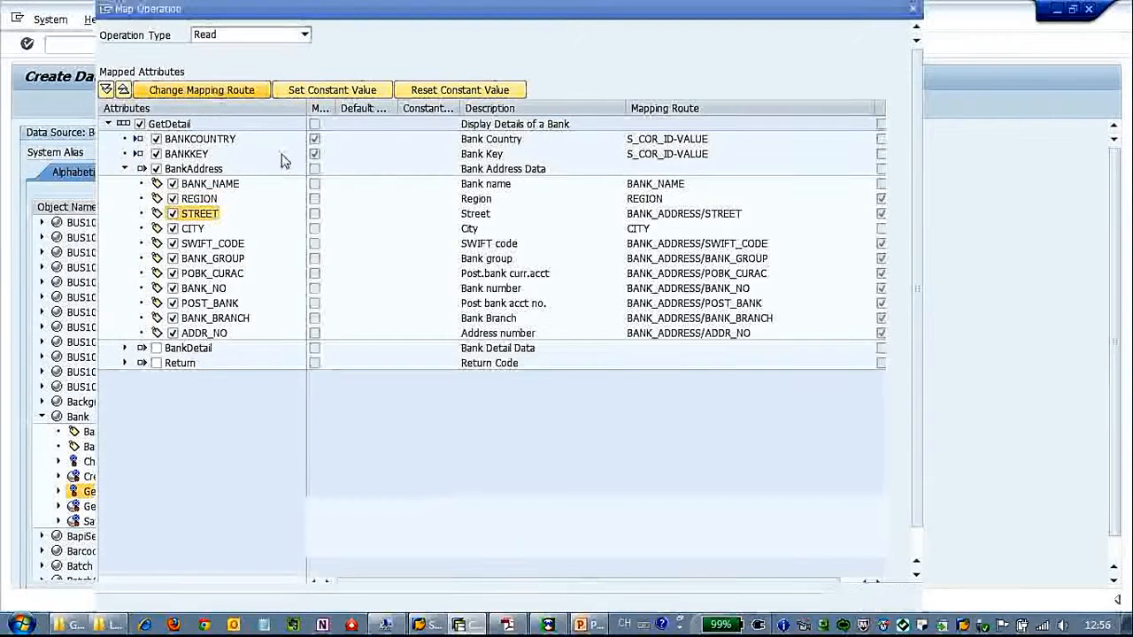
click(414, 237)
click(868, 599)
click(195, 230)
click(219, 92)
click(868, 599)
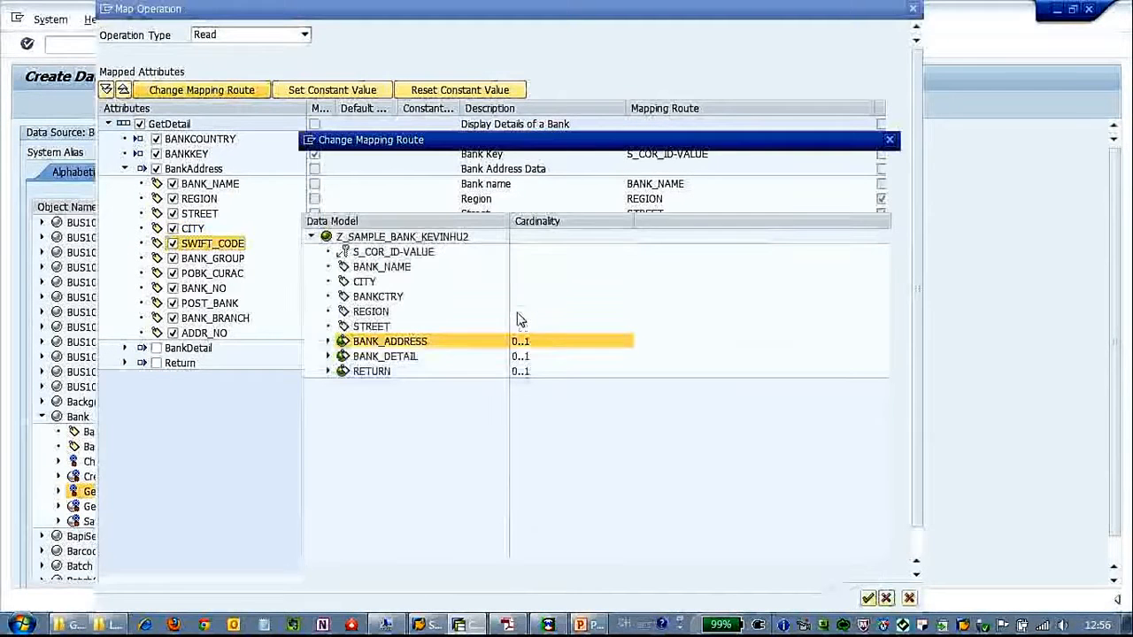
click(434, 240)
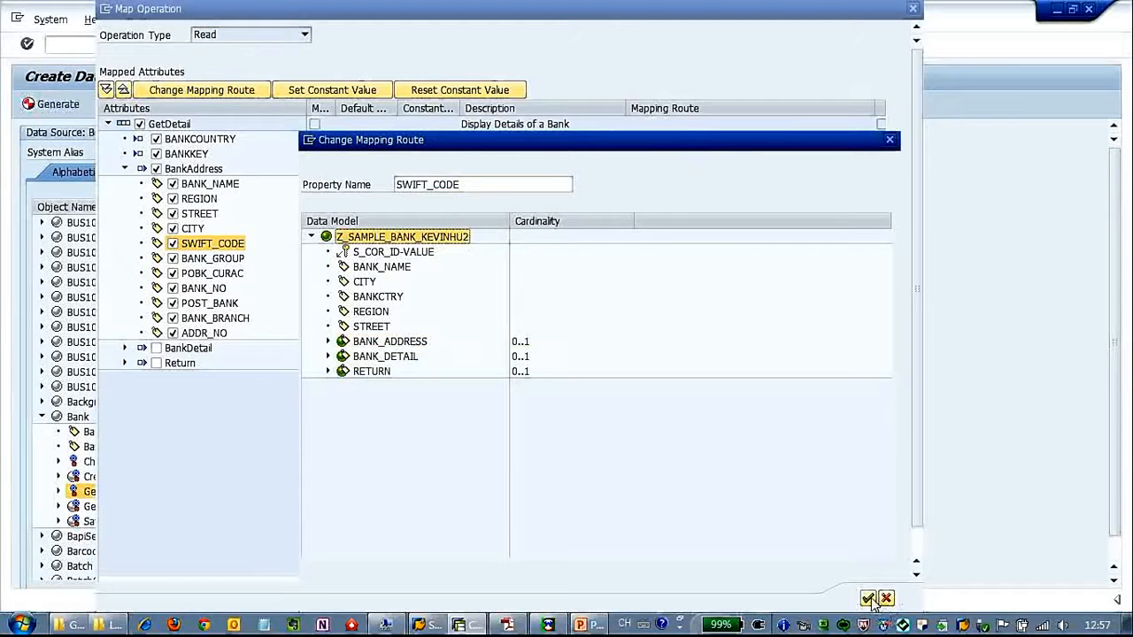
key(Return)
- Route BANK_GROUP, POBK_CURAC and BANK_NO to the data model root
click(212, 257)
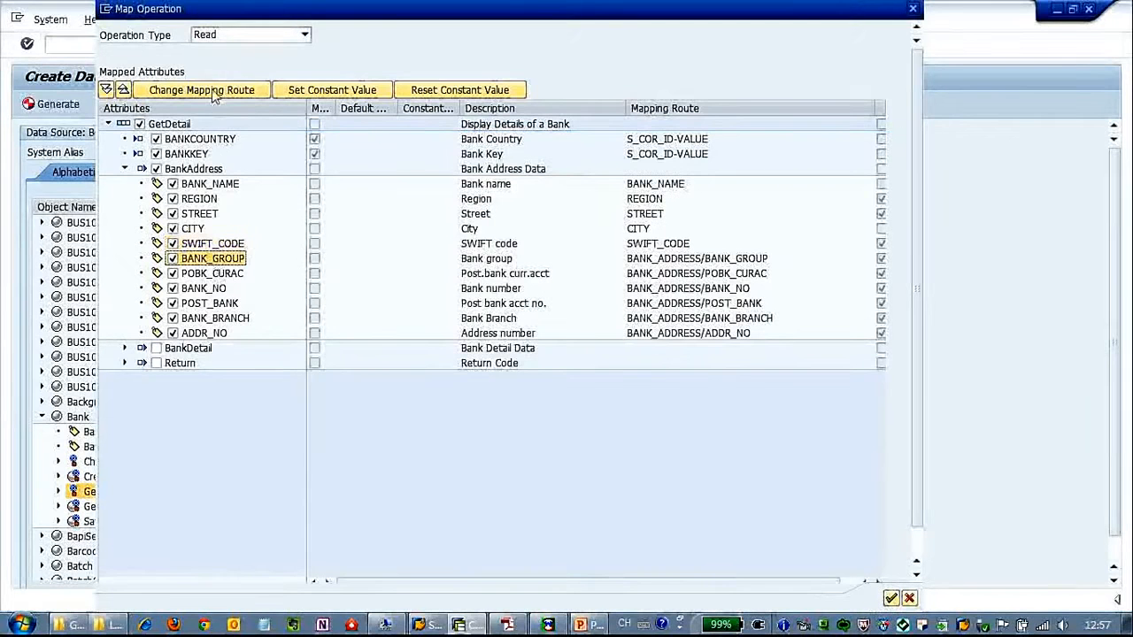
click(215, 91)
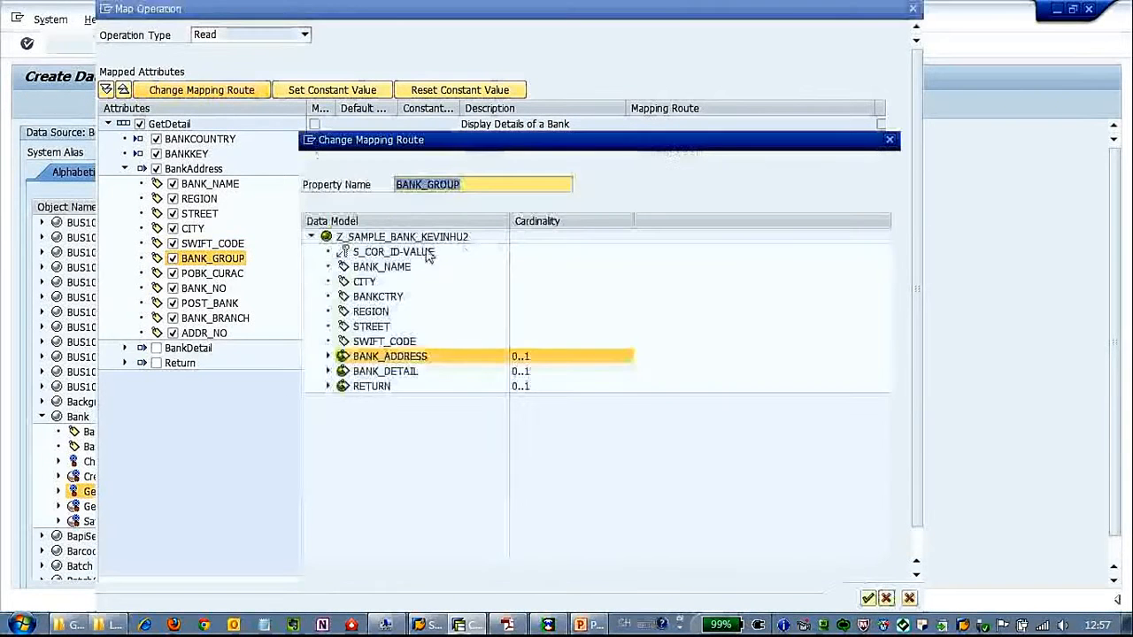
click(412, 237)
click(868, 598)
click(213, 273)
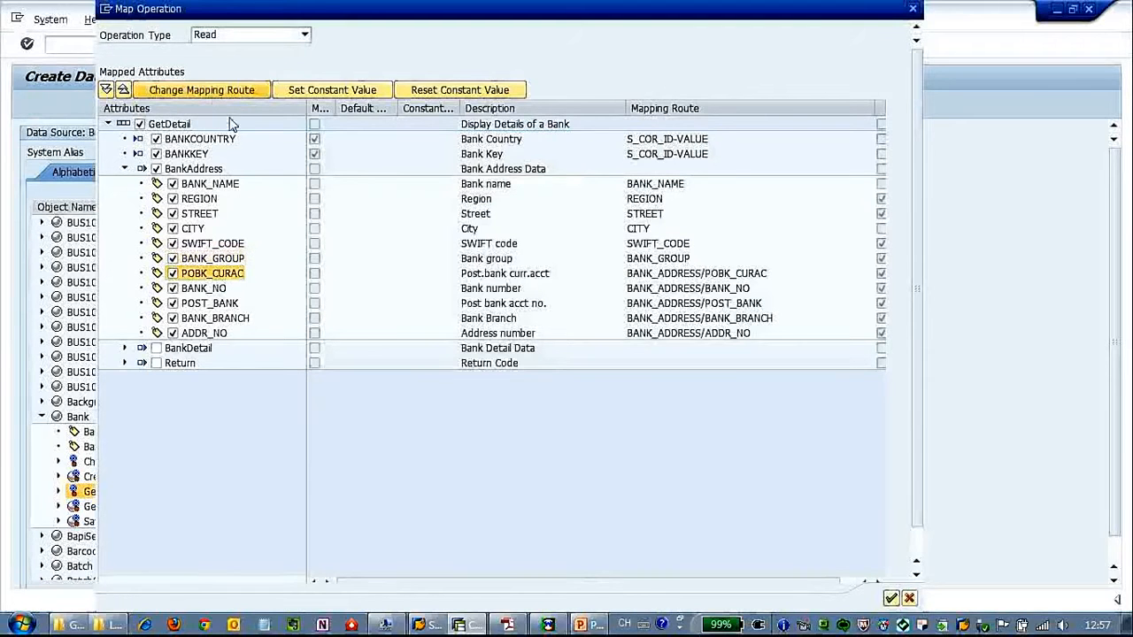
click(403, 238)
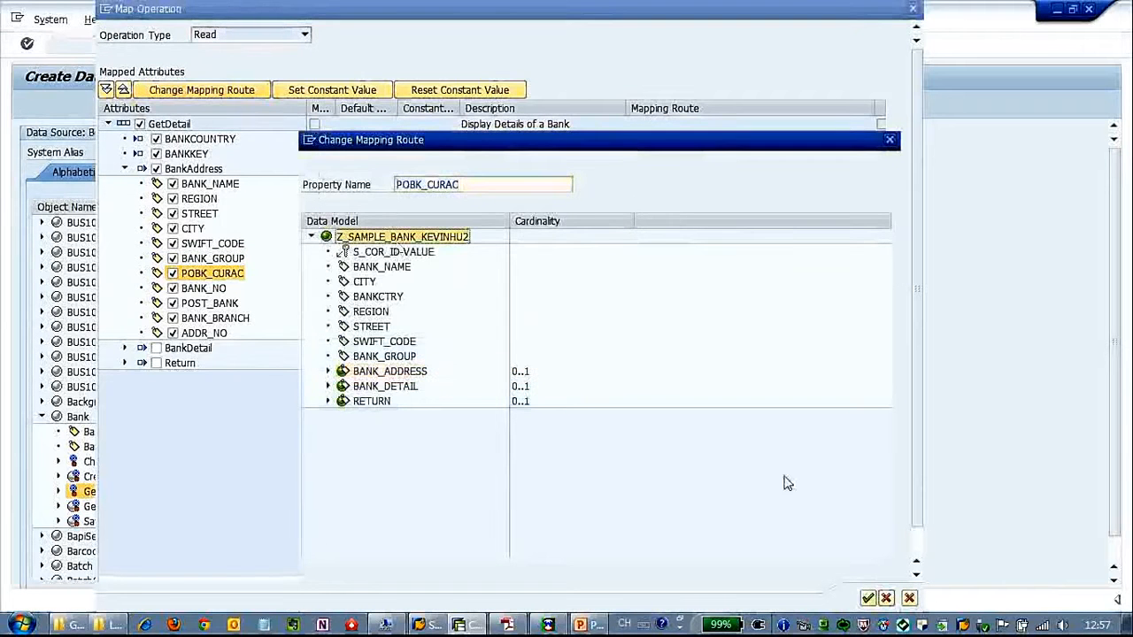
click(868, 598)
click(203, 288)
click(209, 90)
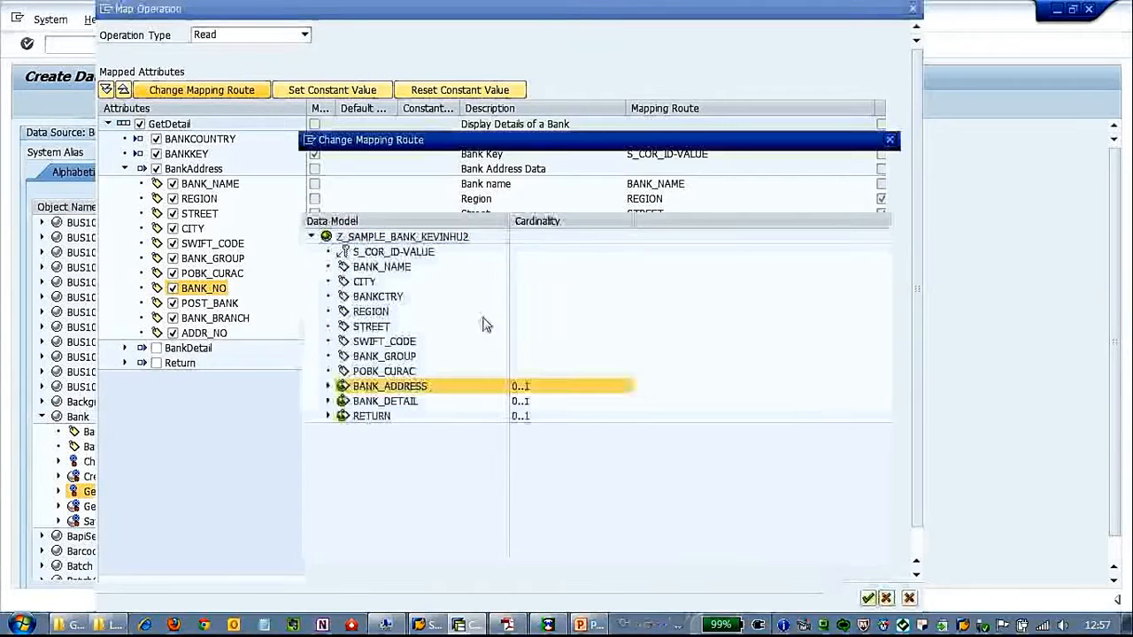
click(410, 238)
click(868, 598)
- Route POST_BANK, BANK_BRANCH and ADDR_NO to the root and confirm the Read mapping
click(203, 304)
click(209, 91)
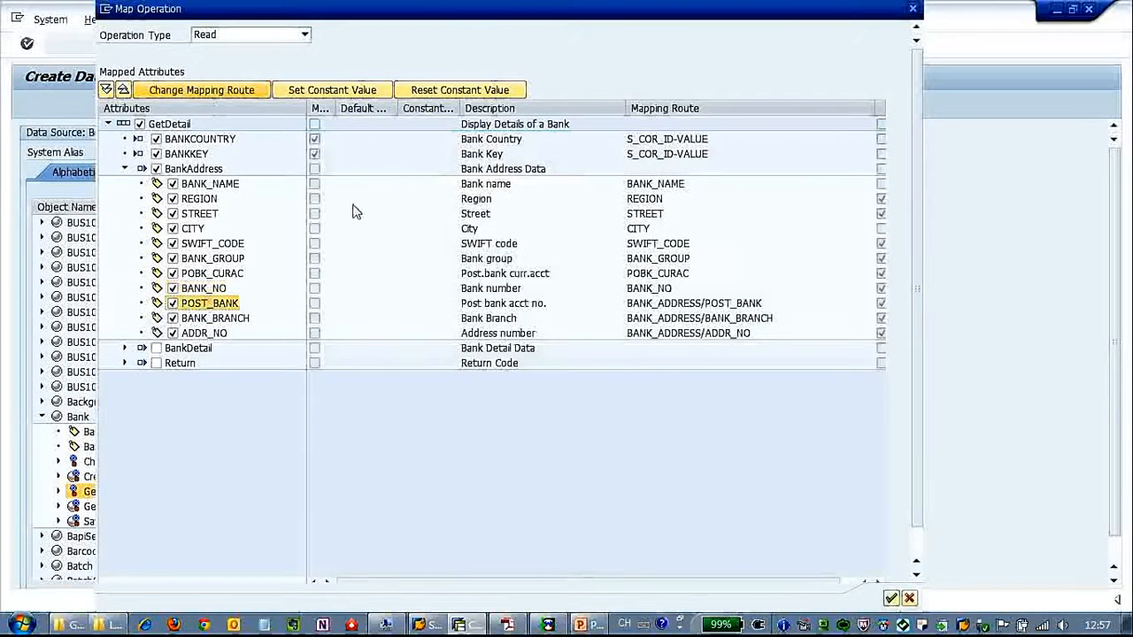
click(414, 239)
click(869, 599)
click(248, 319)
click(188, 91)
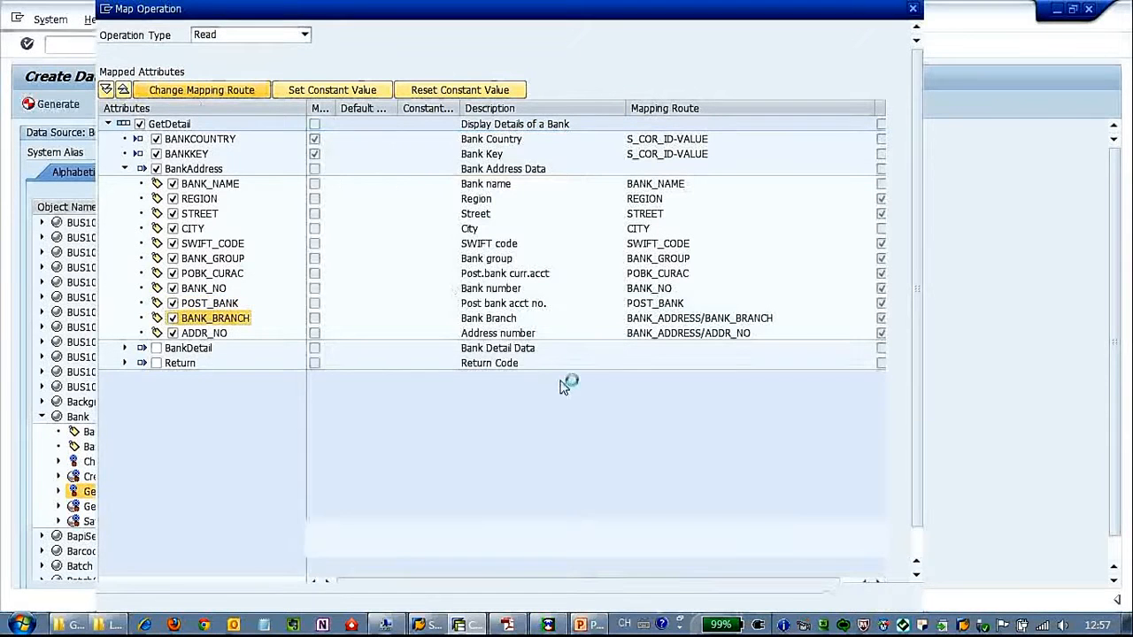
click(410, 240)
click(869, 599)
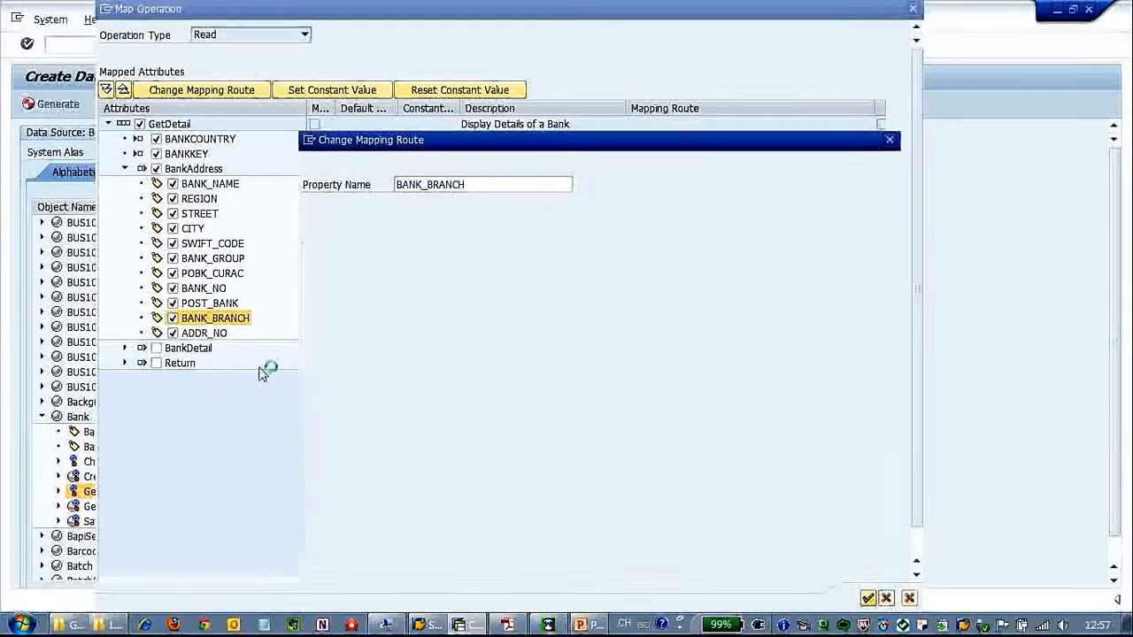
click(213, 94)
click(401, 237)
click(868, 600)
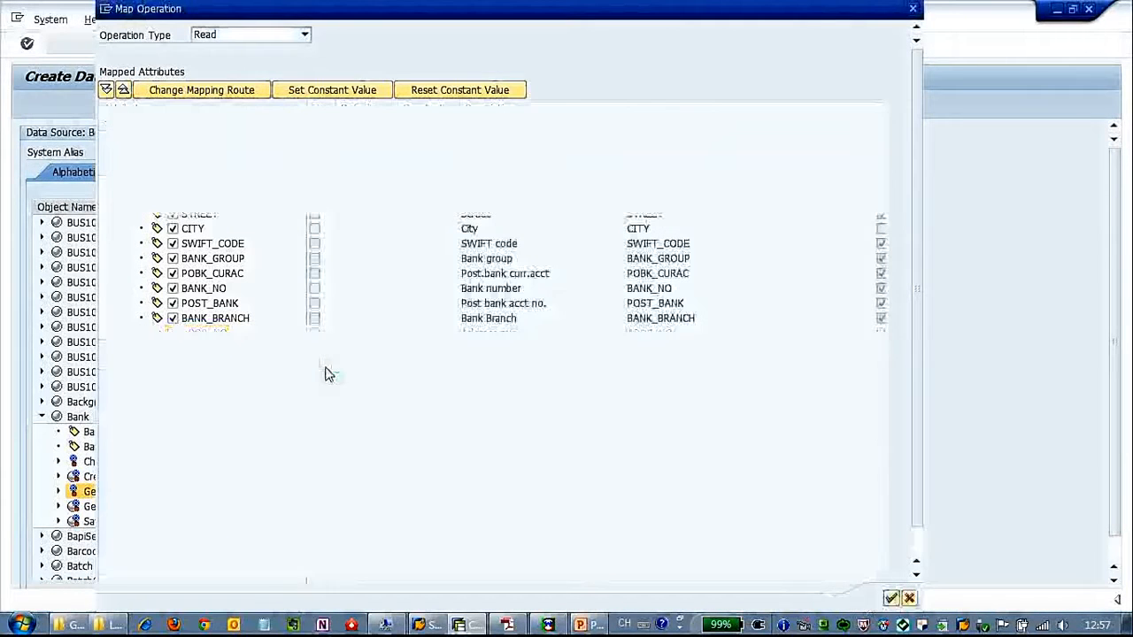
click(694, 154)
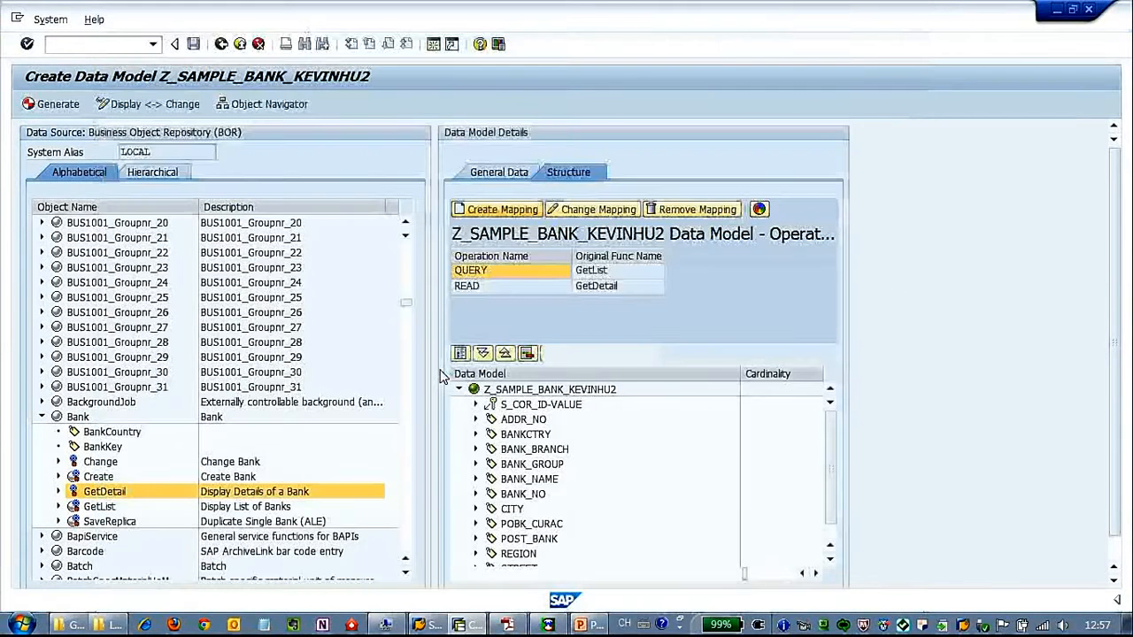
- Start a new operation mapping for the Bank Create method
click(122, 481)
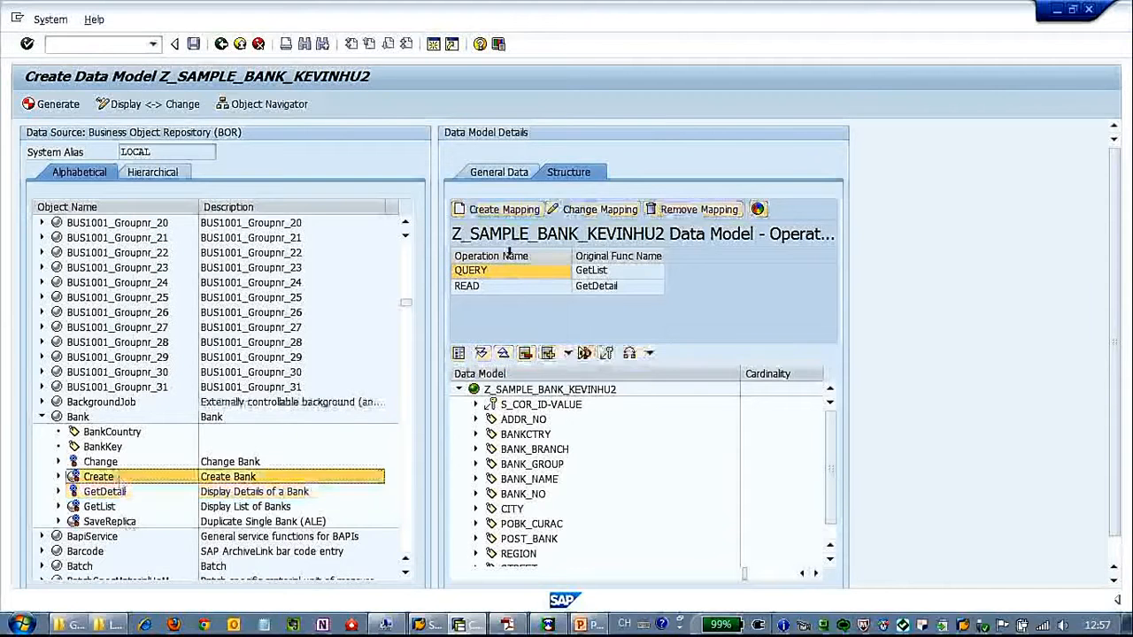
click(509, 214)
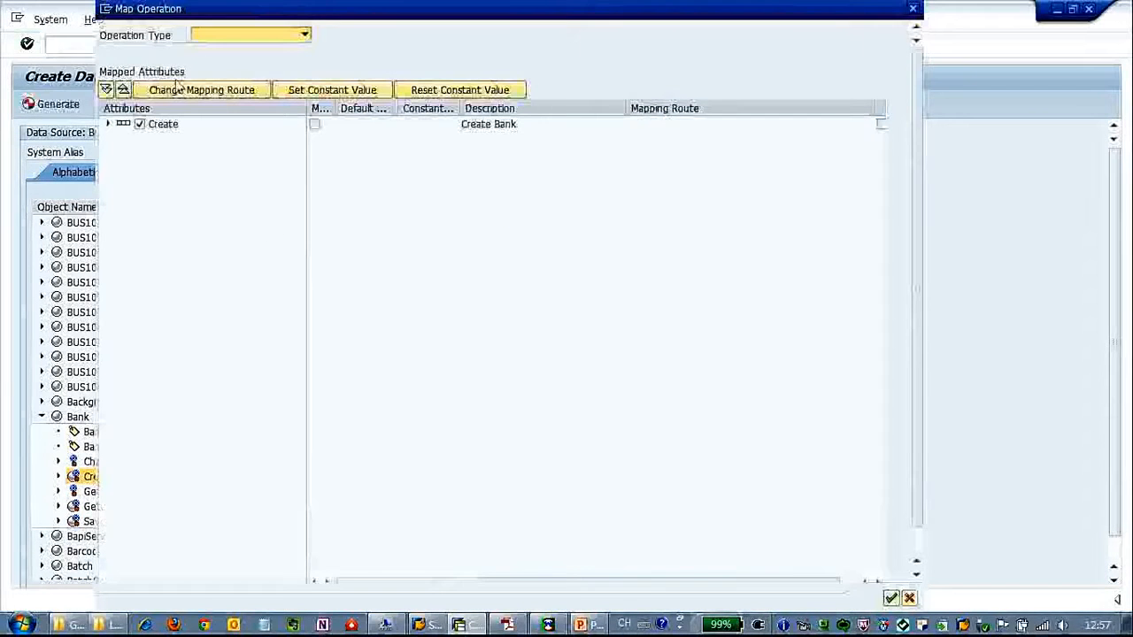
- Set the operation type to Create and exclude BankAddress1 and BankFormatting
click(302, 37)
click(289, 49)
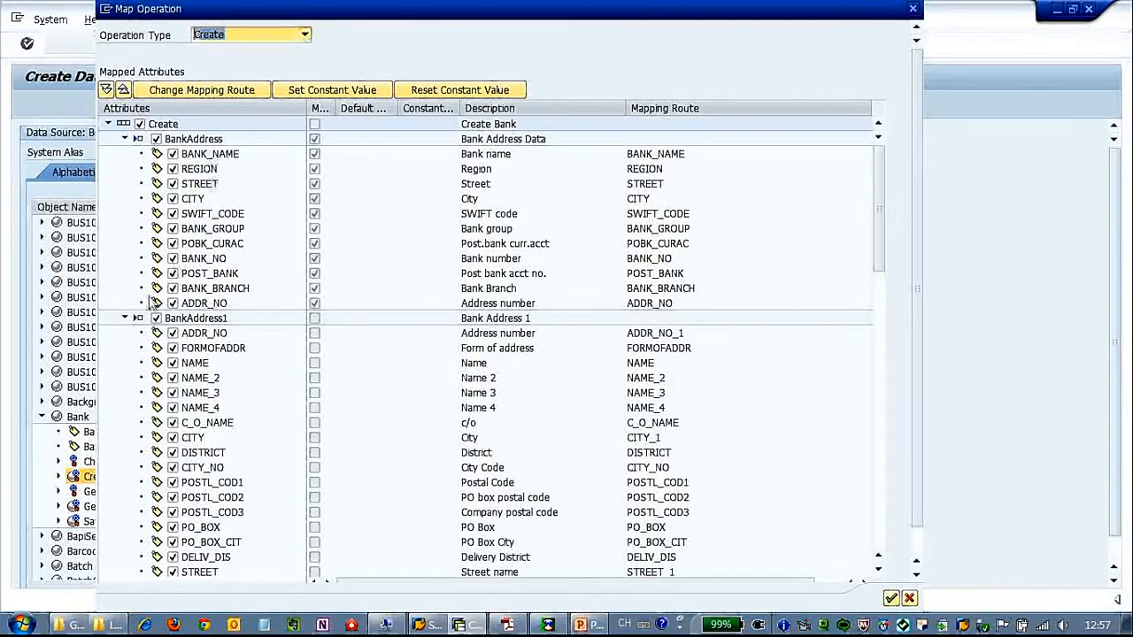
click(126, 318)
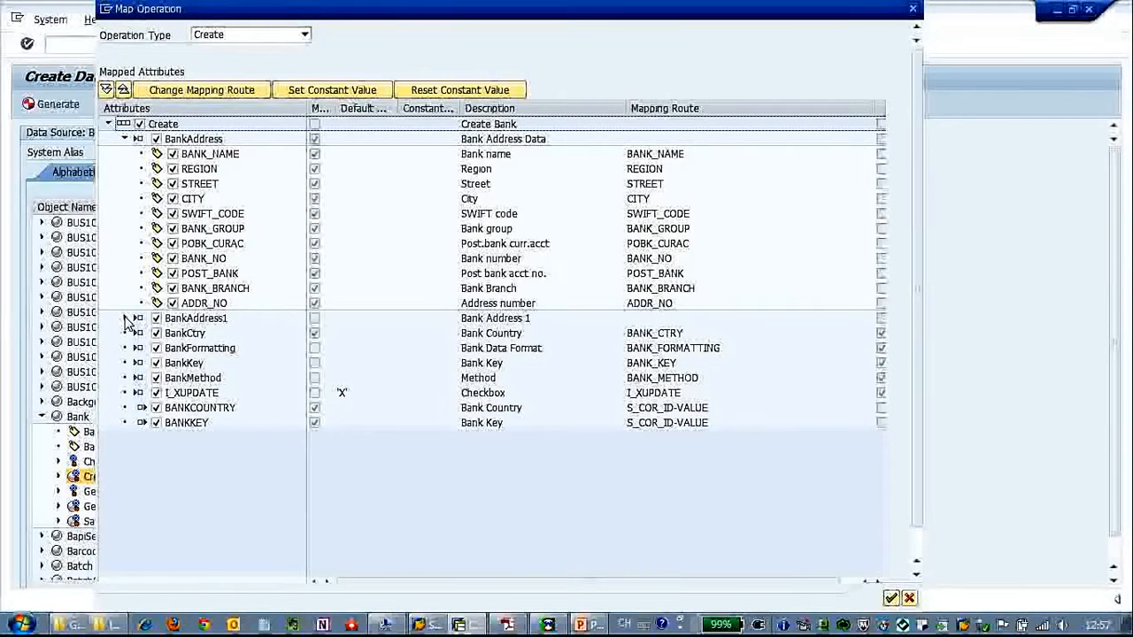
click(157, 319)
click(157, 348)
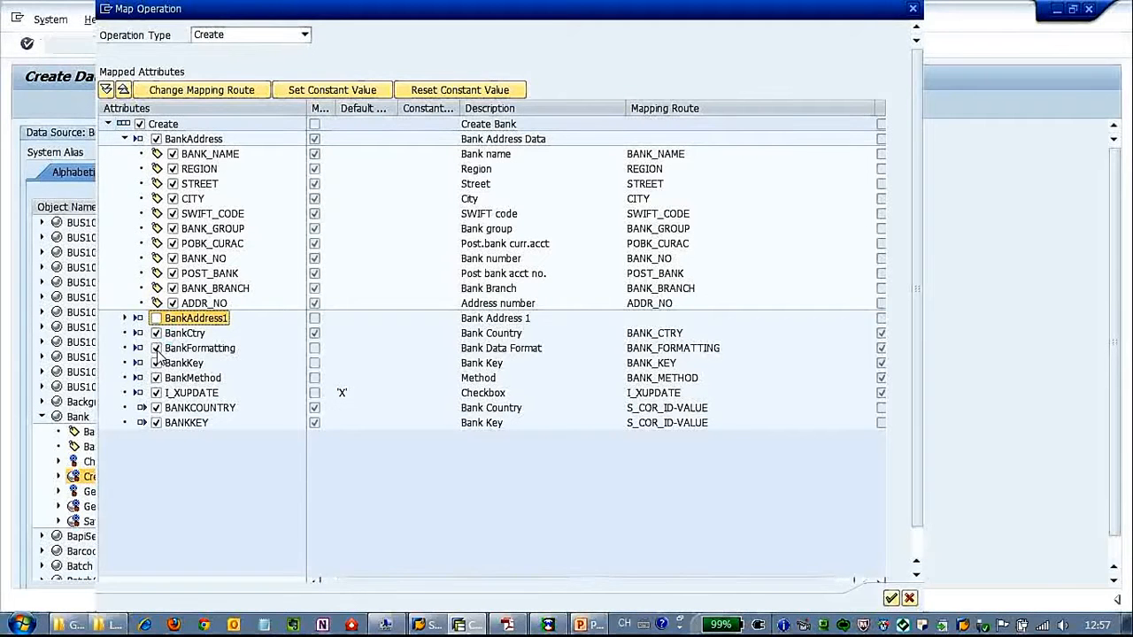
click(157, 348)
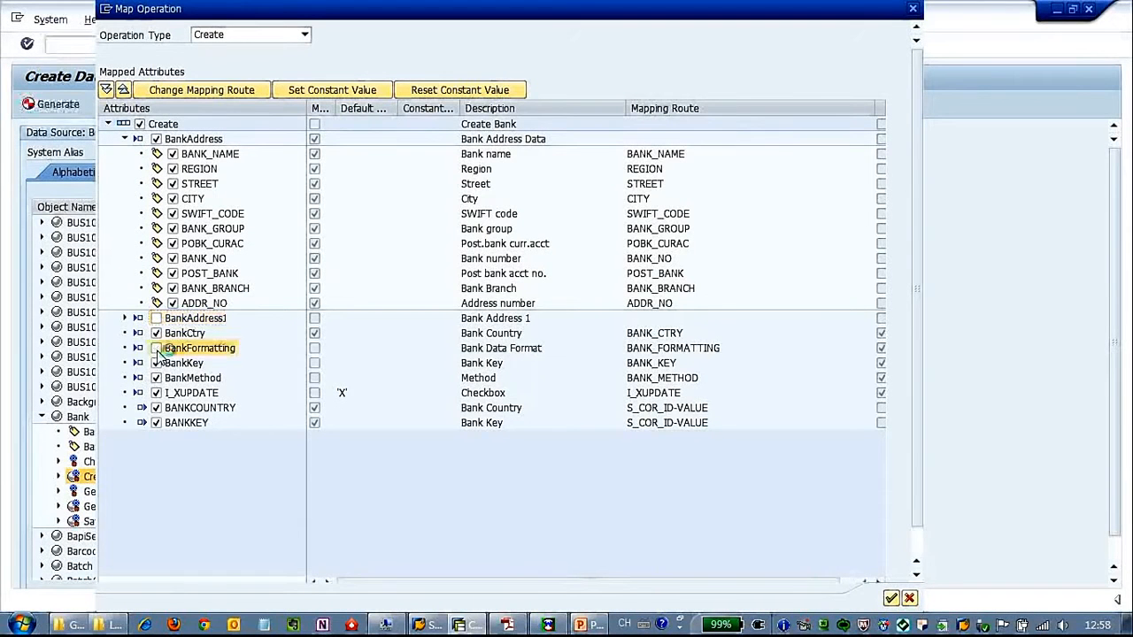
- Exclude BankMethod, I_XUPDATE, BANKCOUNTRY and BANKKEY, accepting the mandatory-parameter warnings
click(157, 378)
click(158, 393)
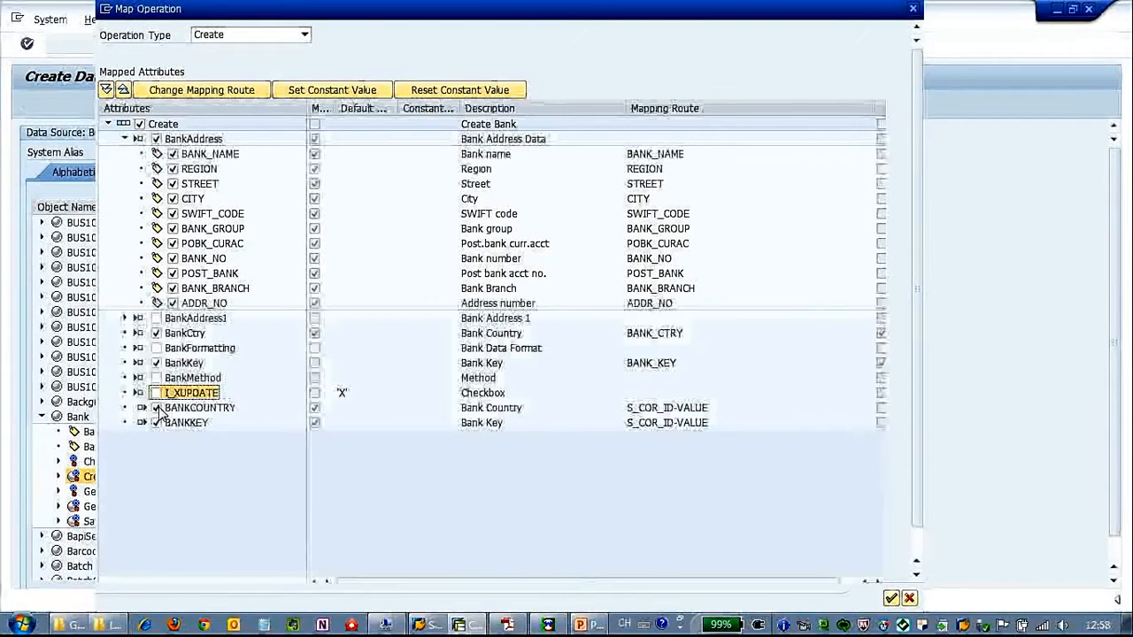
click(157, 408)
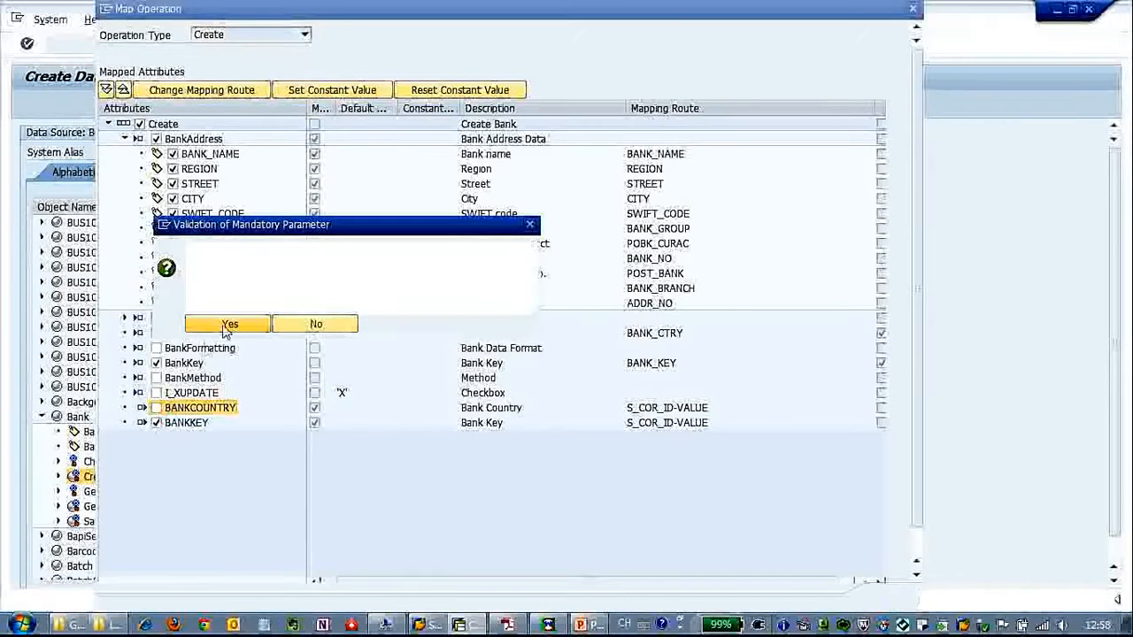
click(230, 325)
click(157, 423)
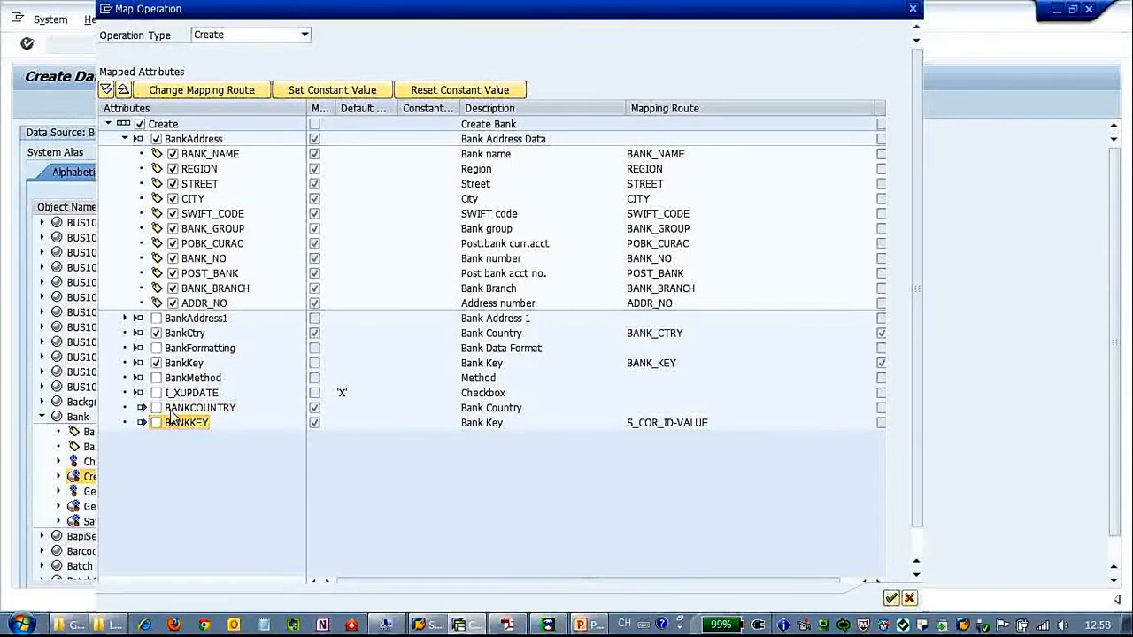
click(222, 325)
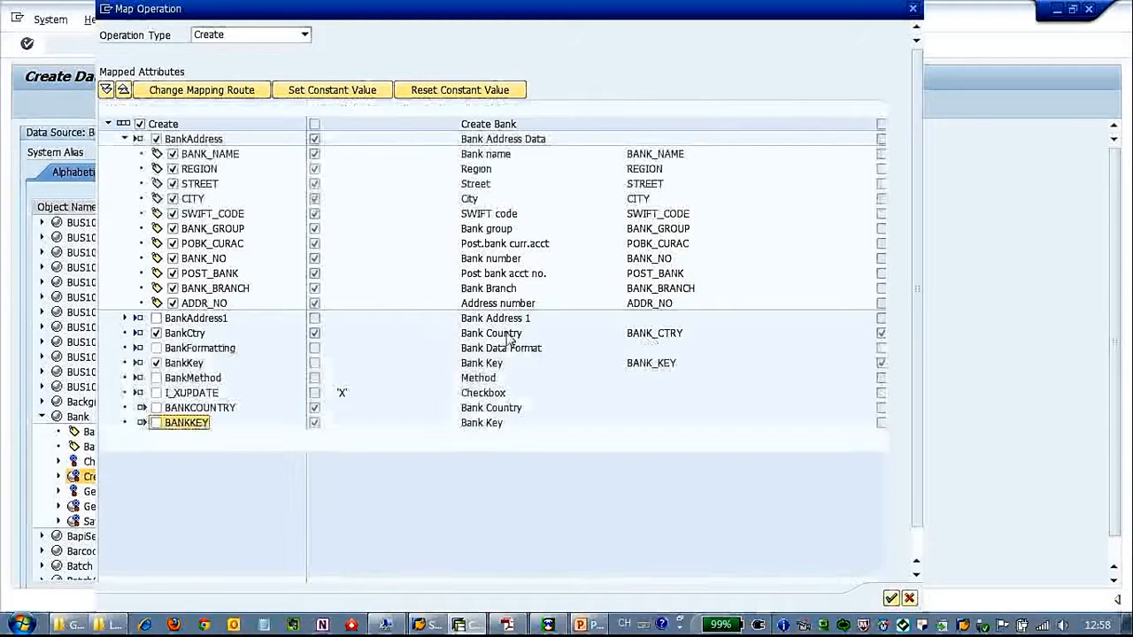
- Route both BankCtry and BankKey to S_COR_ID-VALUE
click(188, 334)
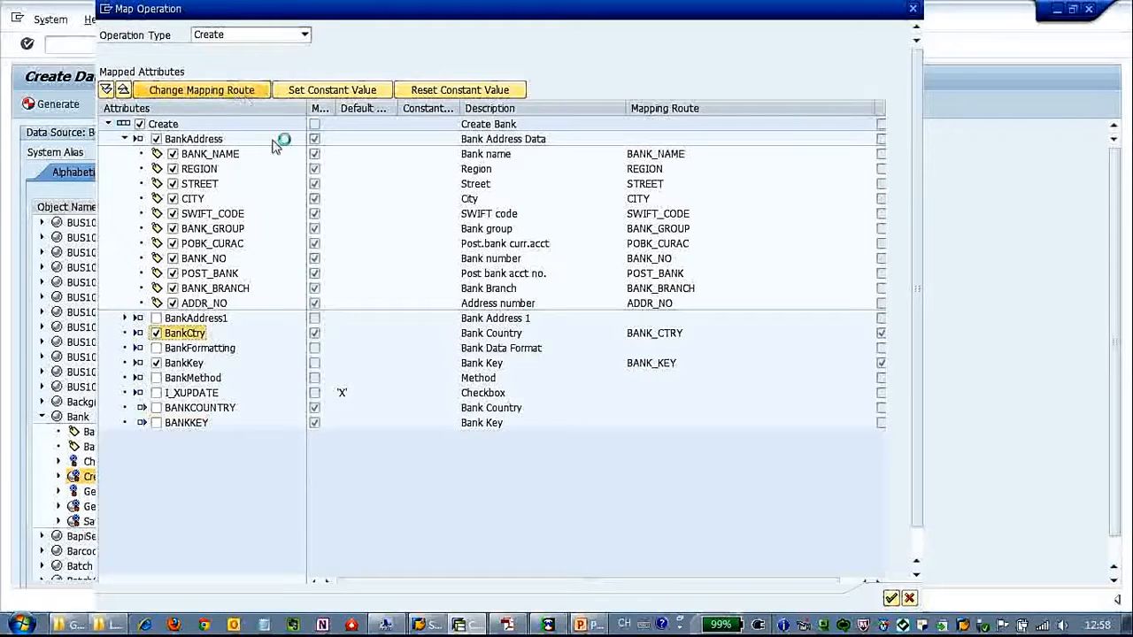
click(429, 251)
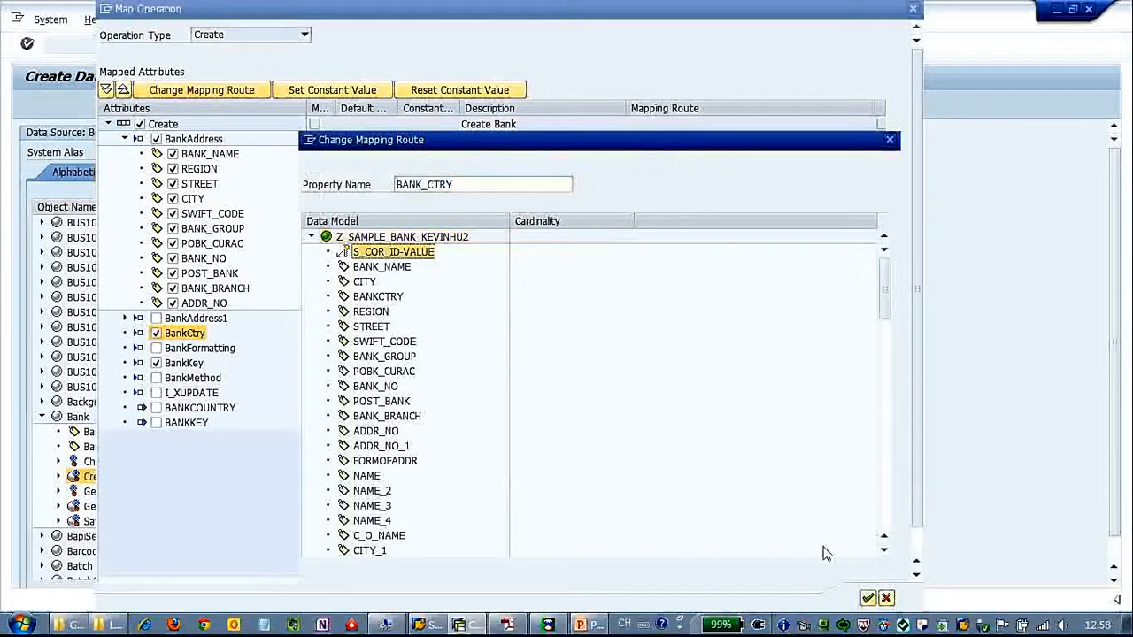
key(Return)
click(184, 363)
click(201, 92)
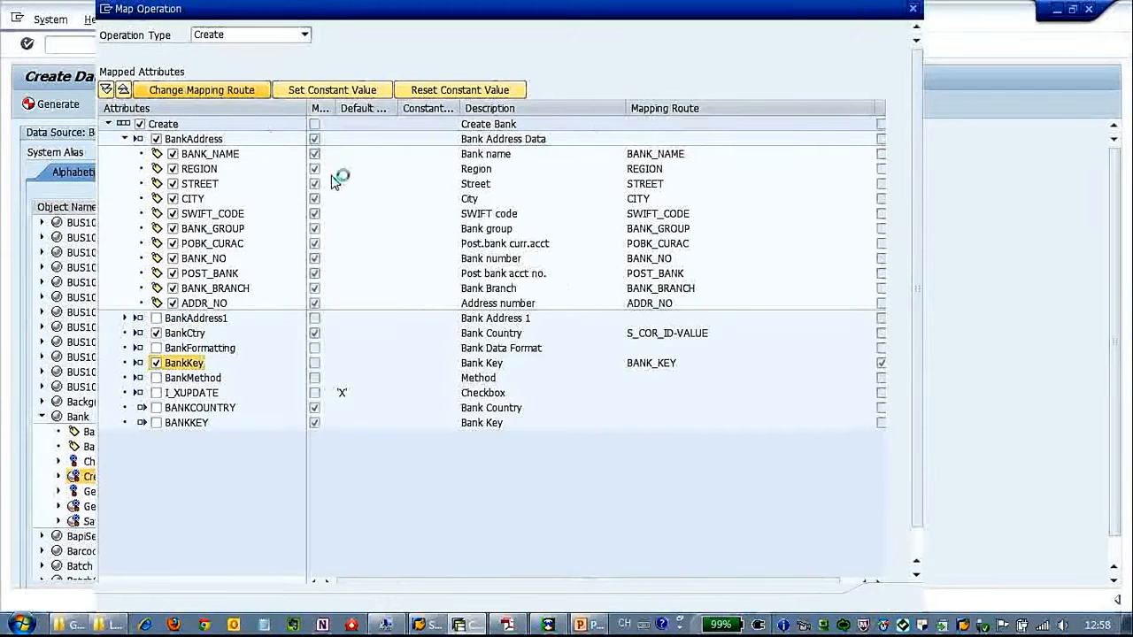
click(367, 253)
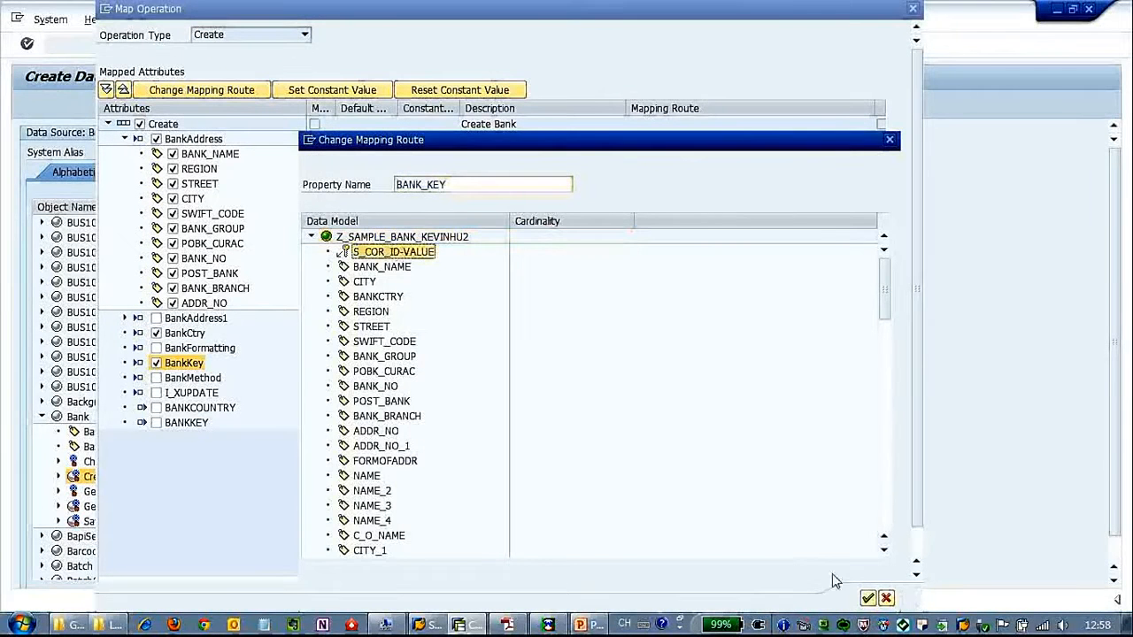
click(867, 598)
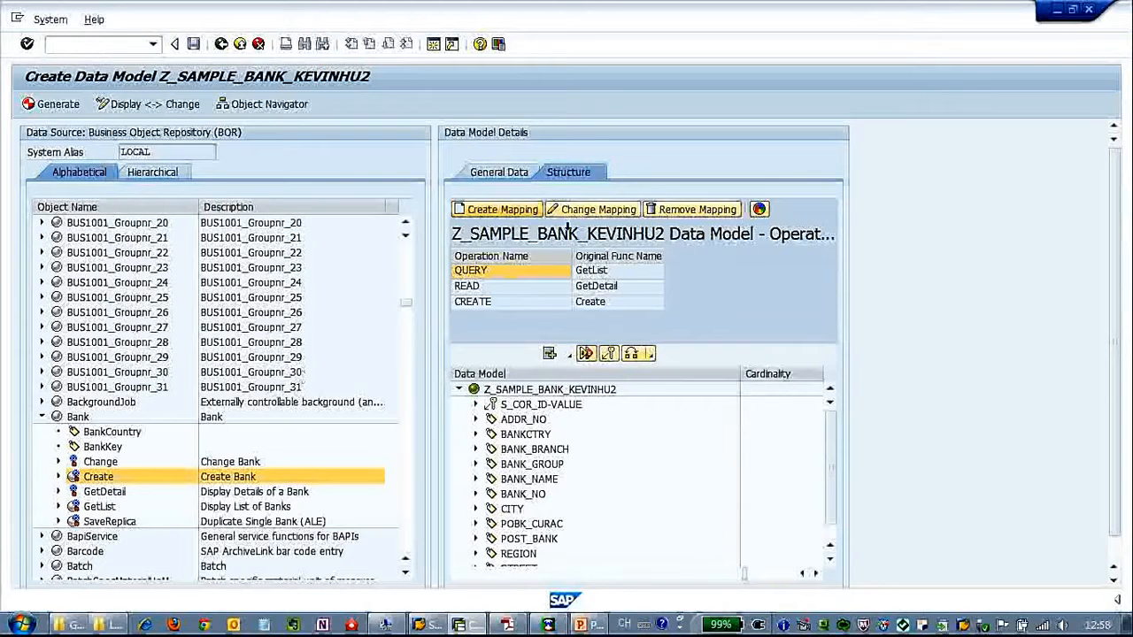
- Select the Bank Change method and start a new operation mapping for it
click(100, 462)
click(502, 210)
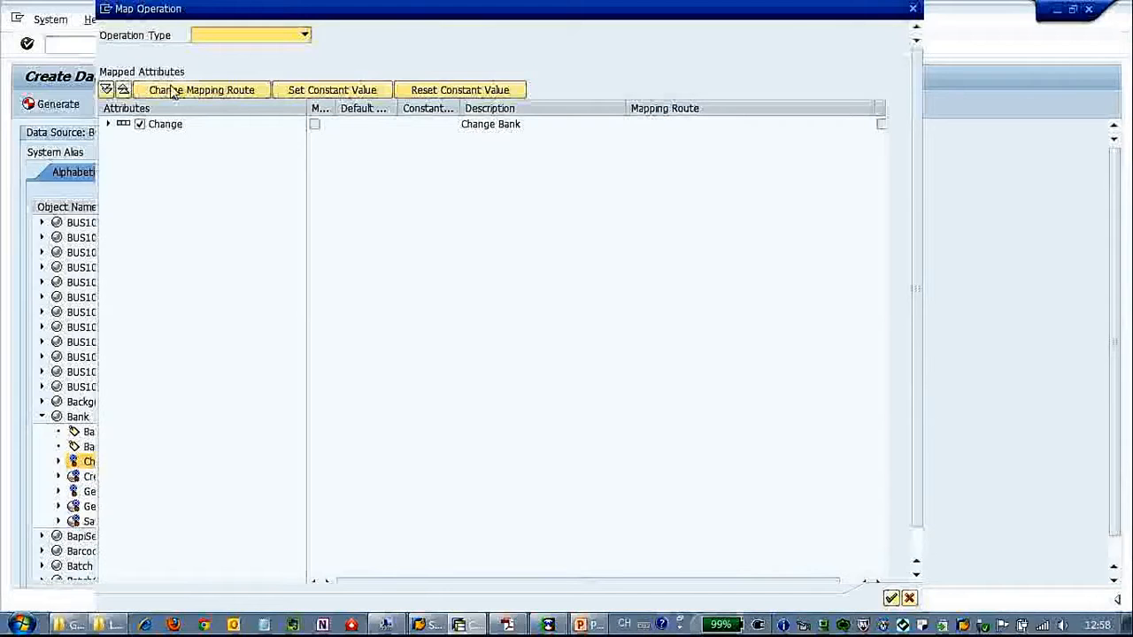
- Make the Change mapping an Update operation, excluding the BankAddress1 and BankDetail attribute groups
click(251, 35)
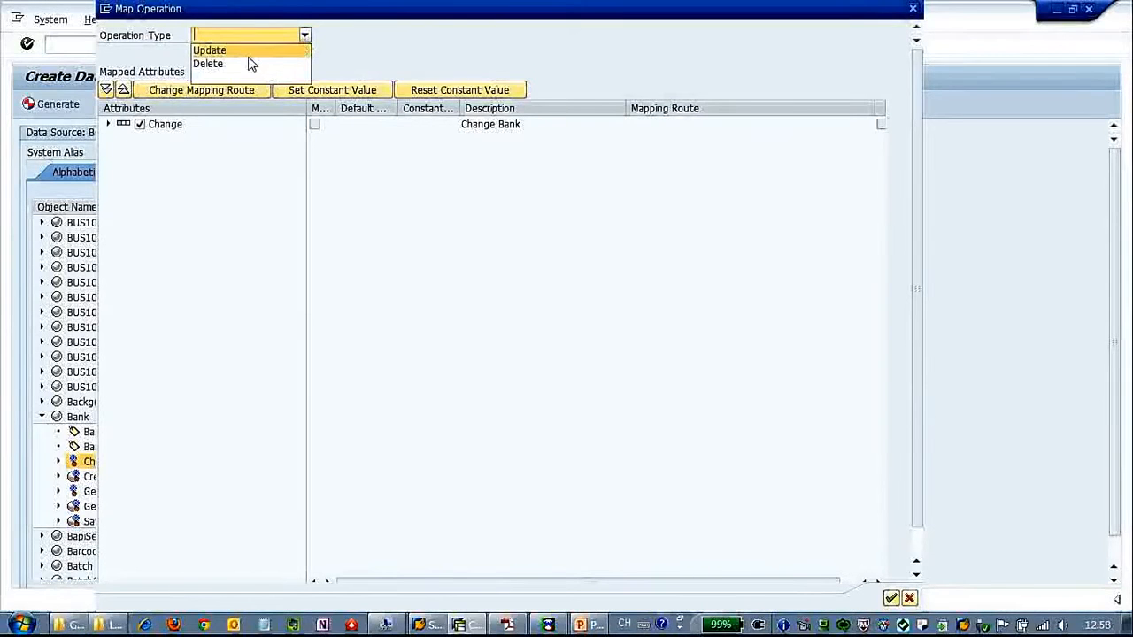
click(246, 49)
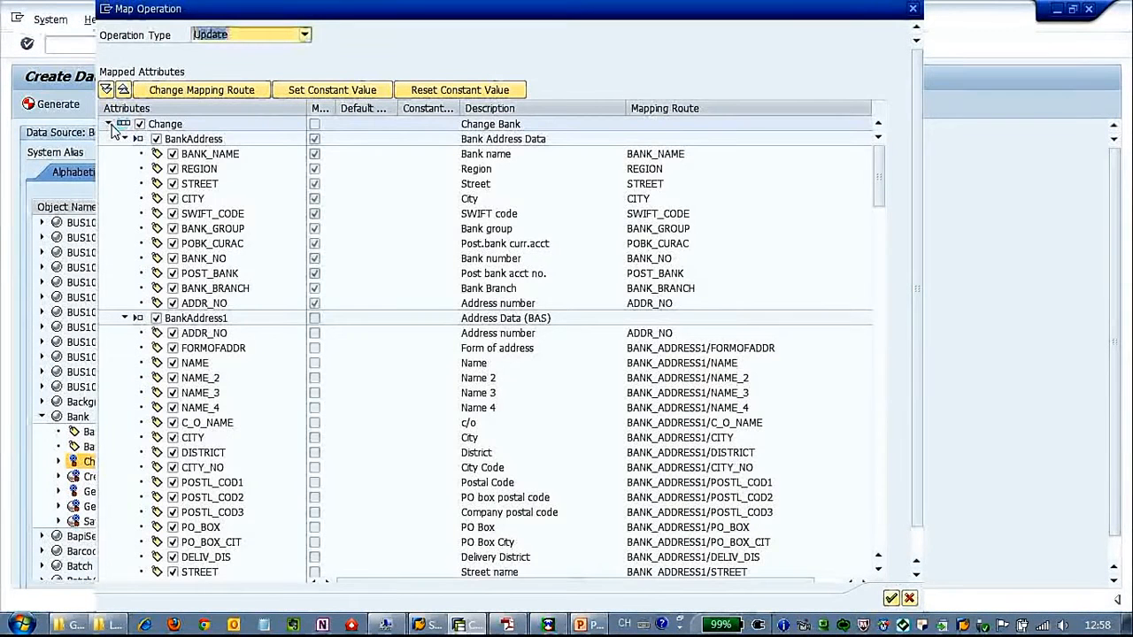
click(137, 140)
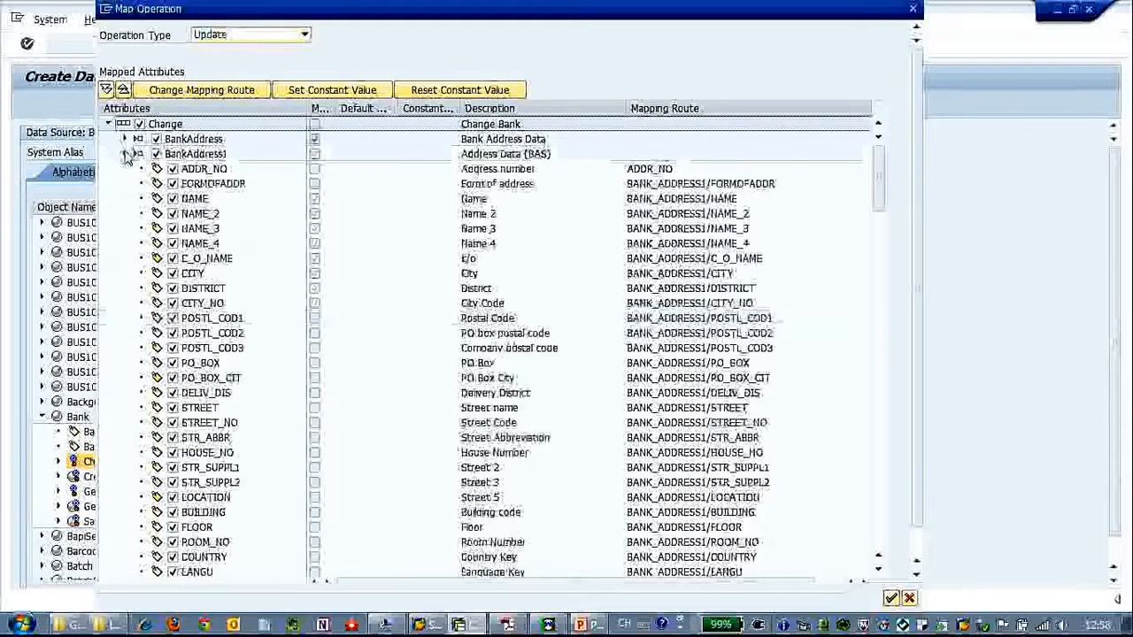
click(126, 140)
click(126, 319)
click(128, 333)
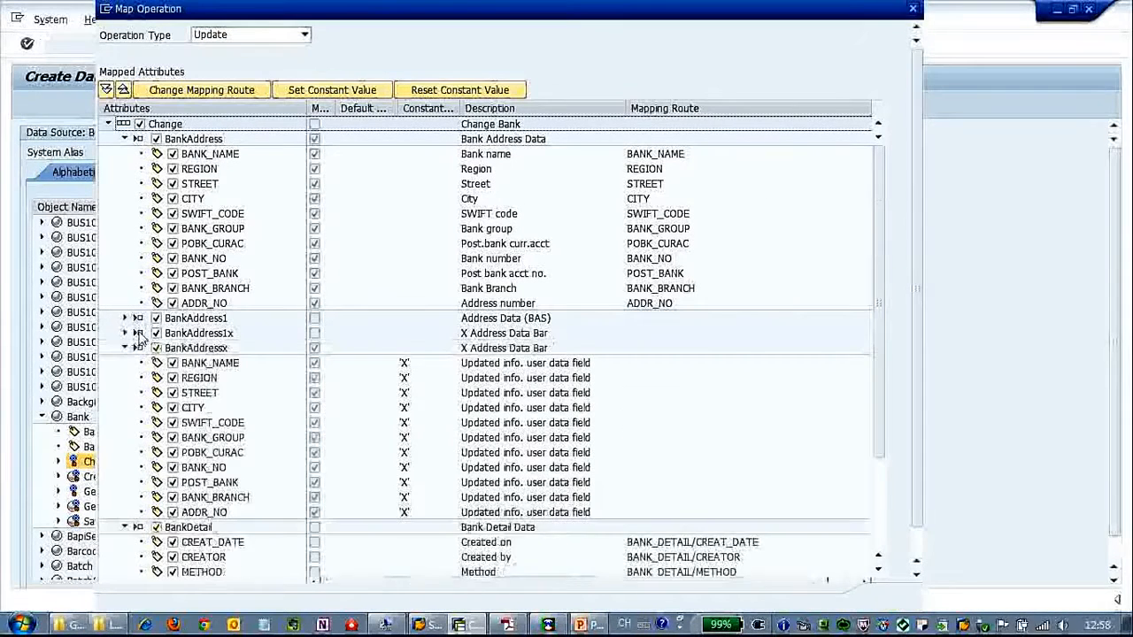
click(127, 348)
click(126, 364)
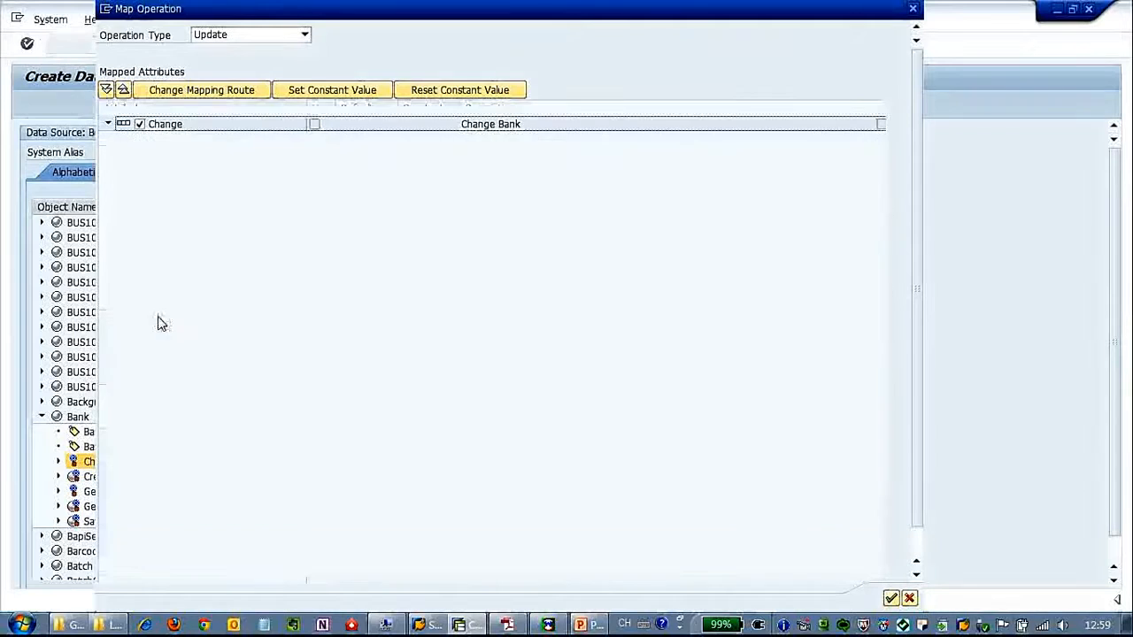
click(156, 318)
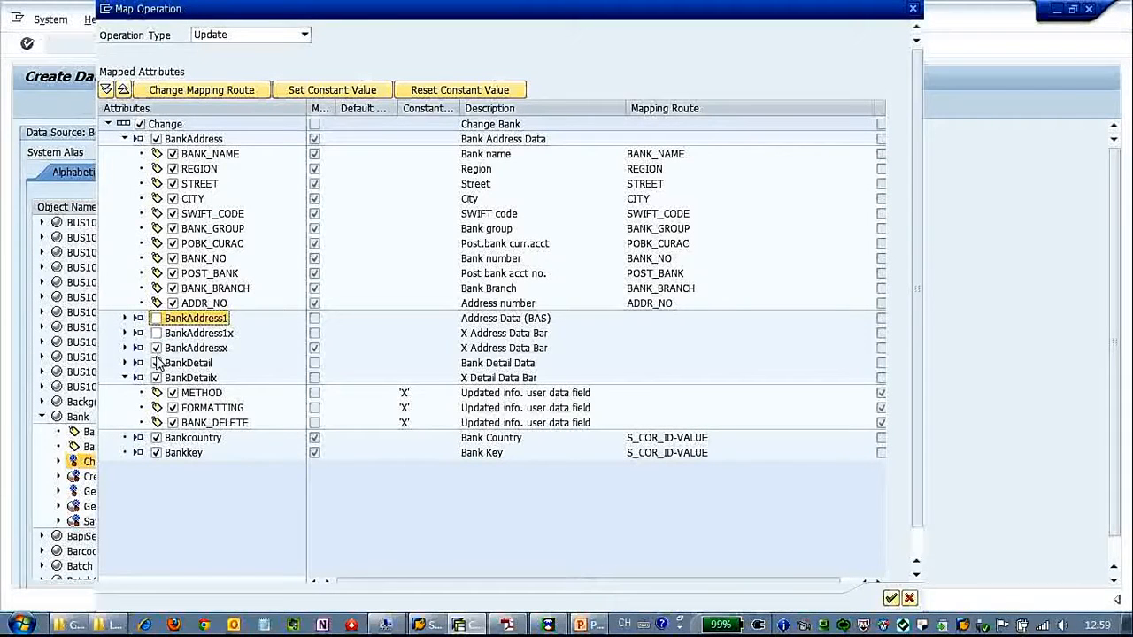
click(156, 362)
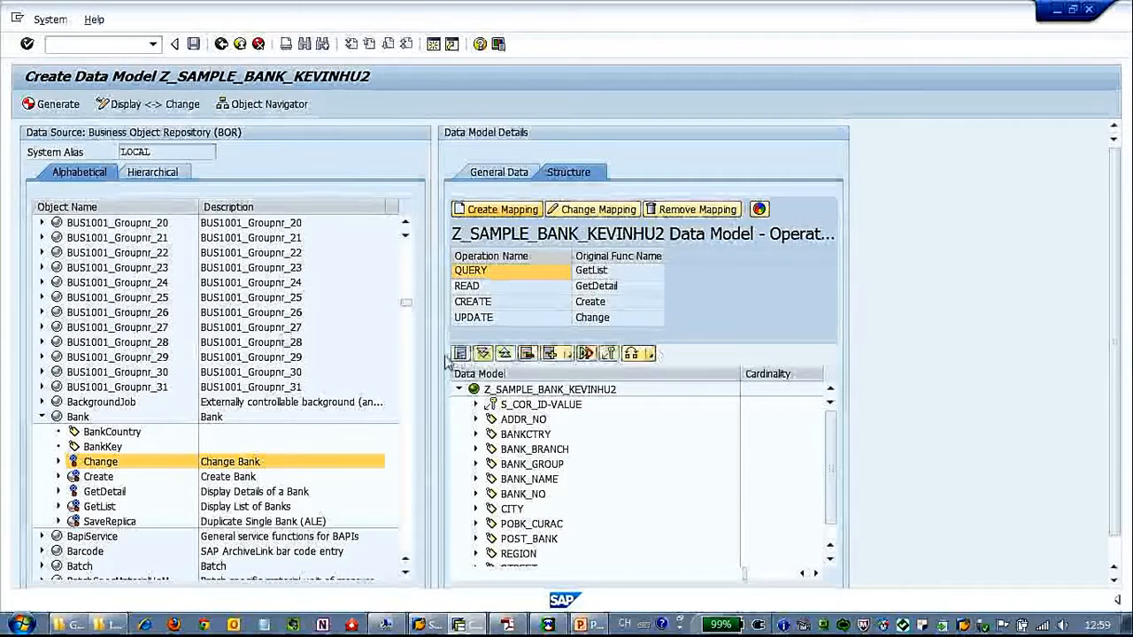
- Generate the Z_SAMPLE_BANK_KEVINHU2 data model and dismiss the generation log
click(69, 107)
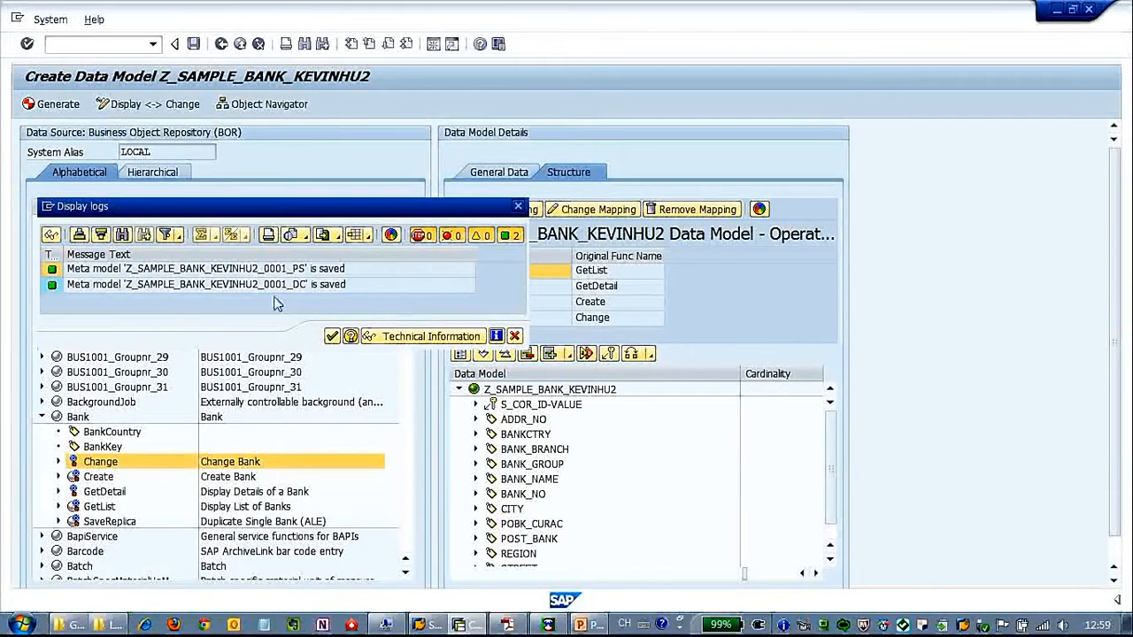
click(333, 338)
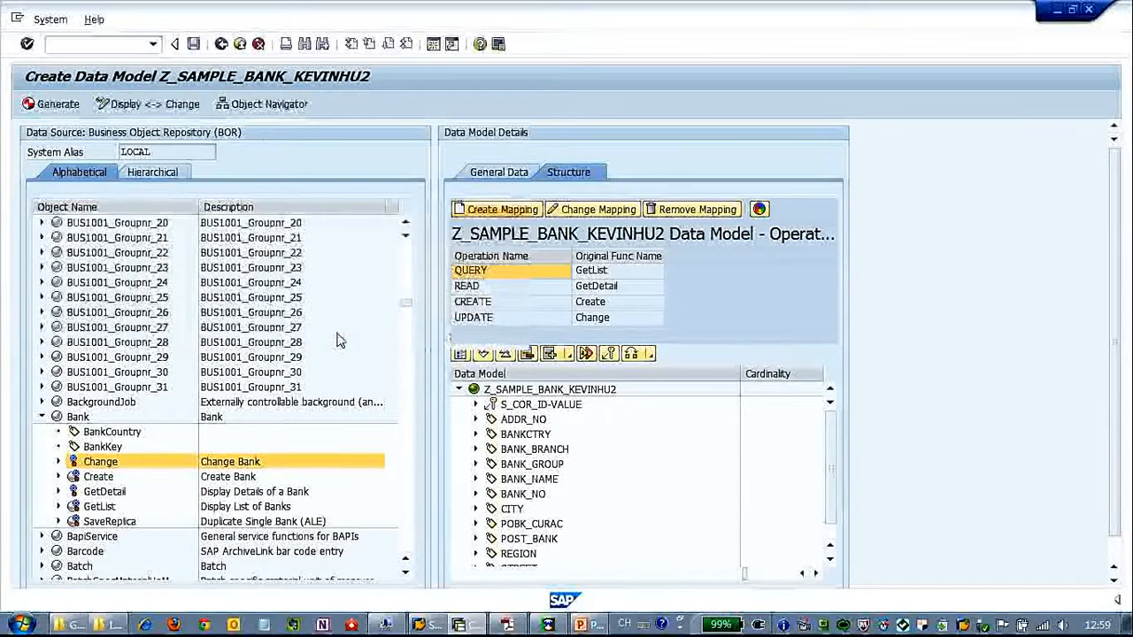
- In the Object Navigator, look up GW Consumption Model Z_BANK_SVC_KEVINHU2
click(262, 108)
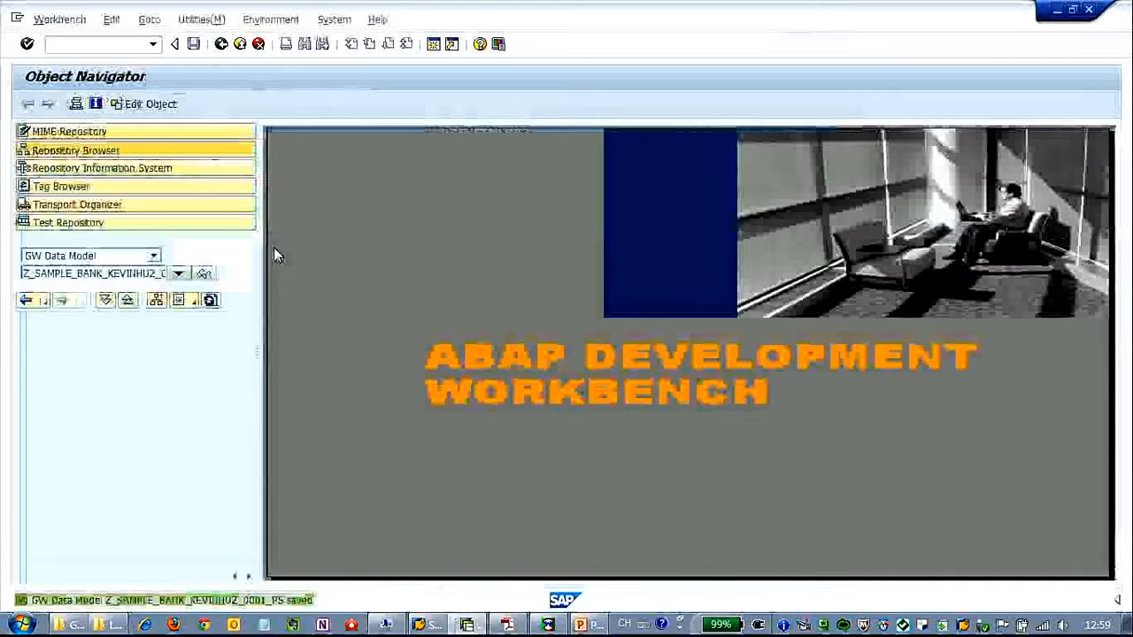
click(154, 257)
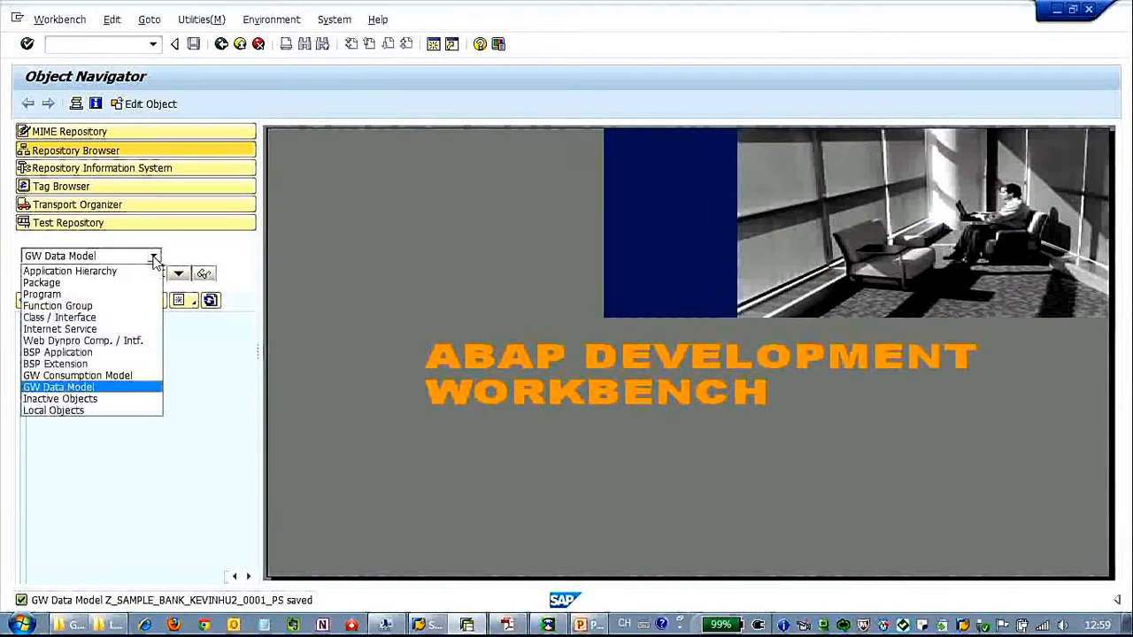
key(Up)
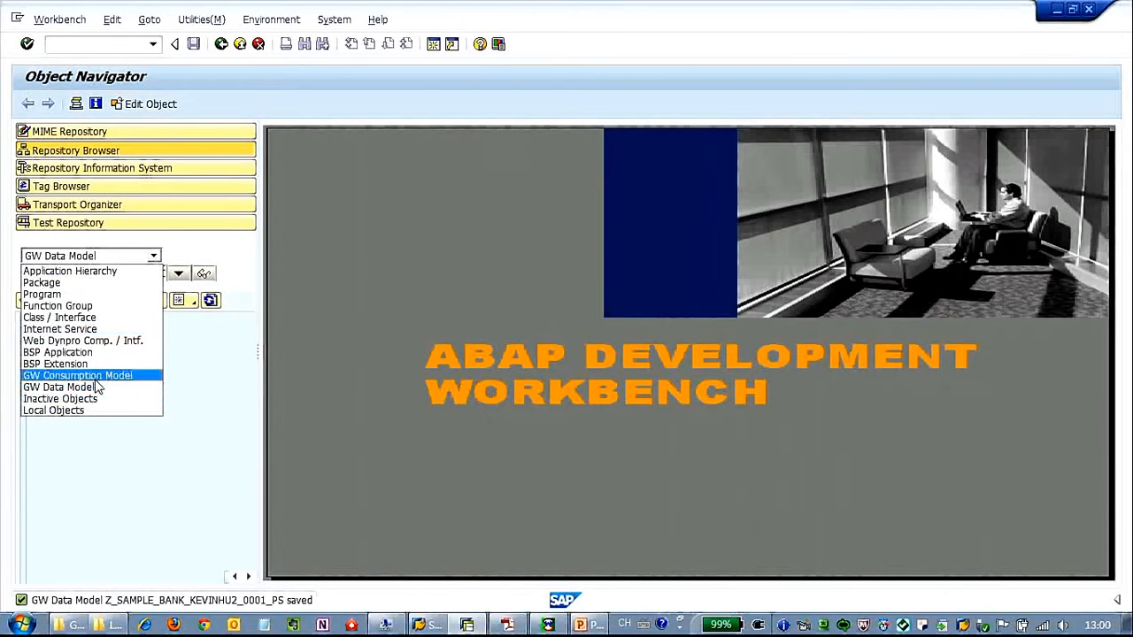
key(Return)
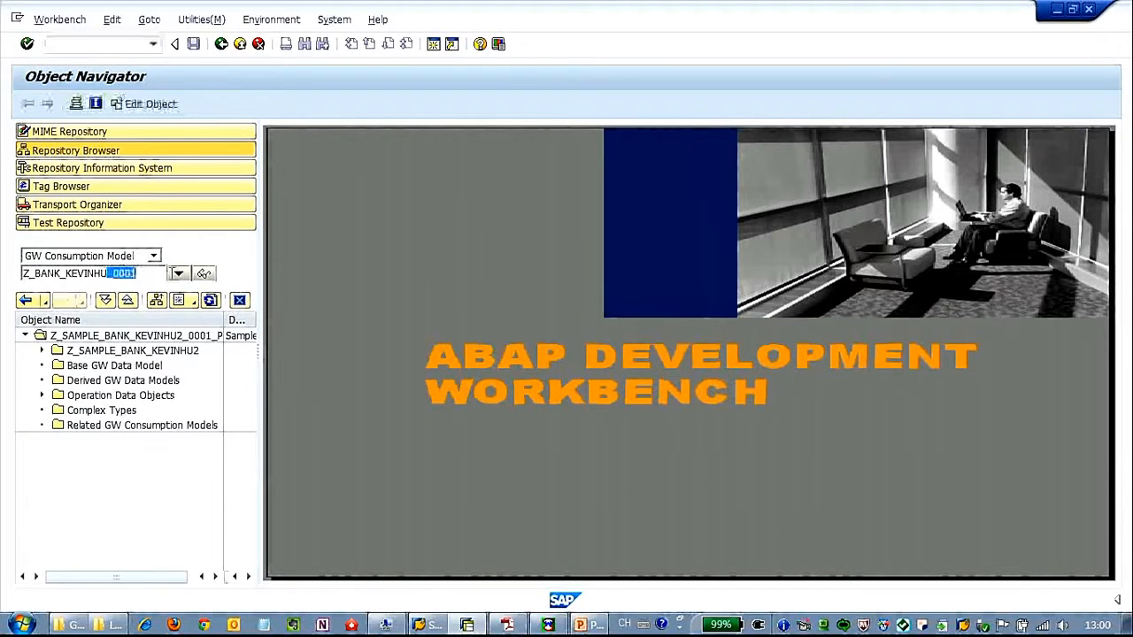
text(2)
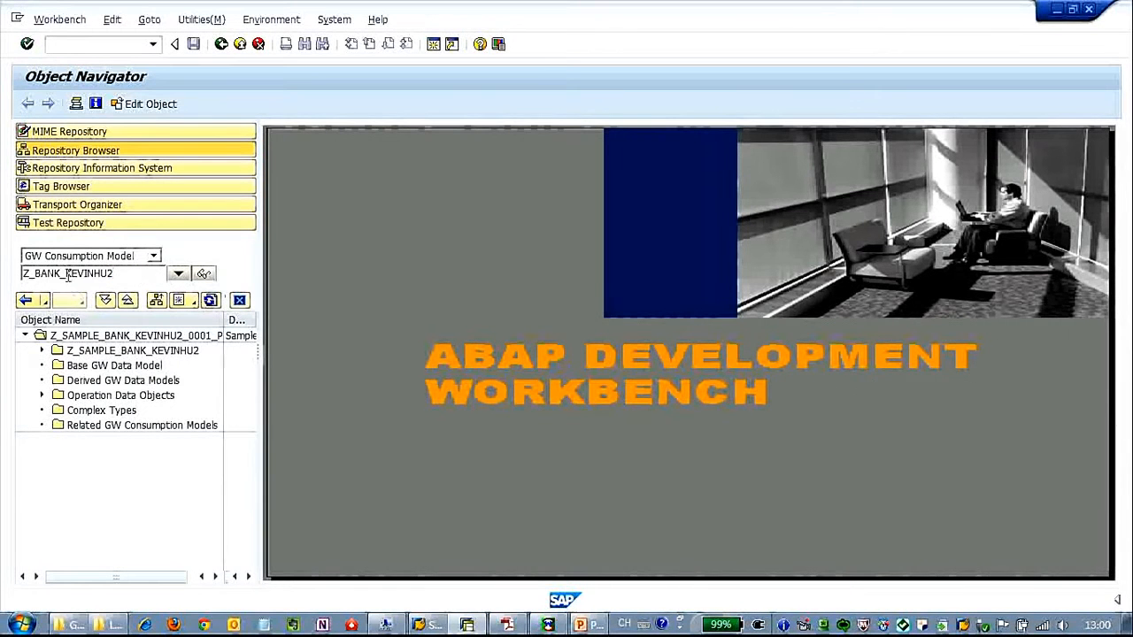
text(R)
key(BackSpace)
text(C_)
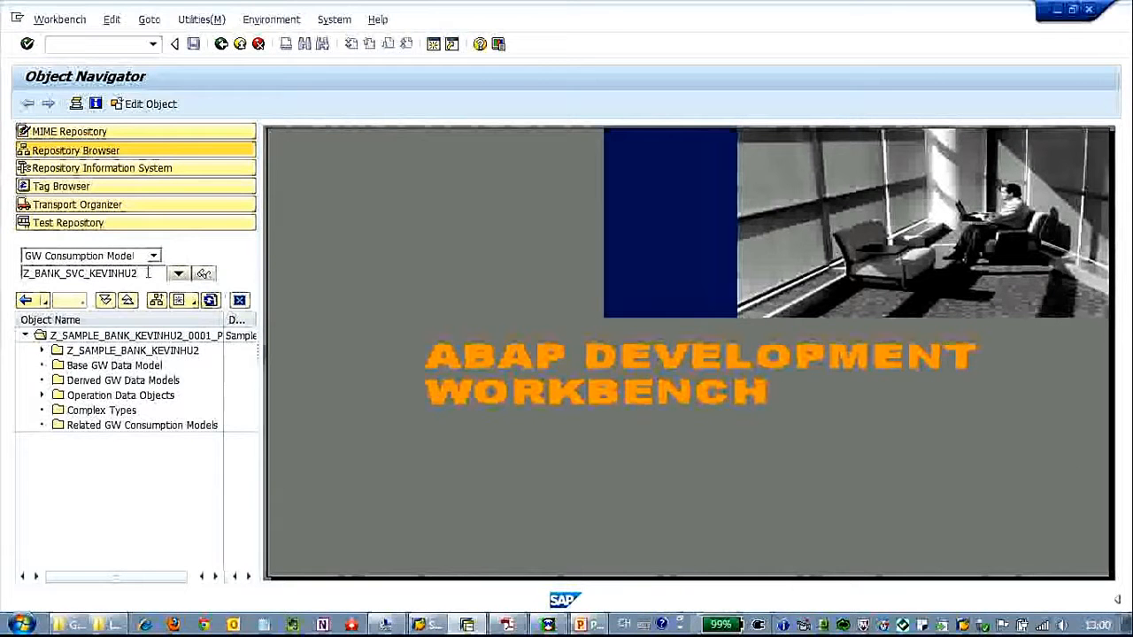
click(206, 275)
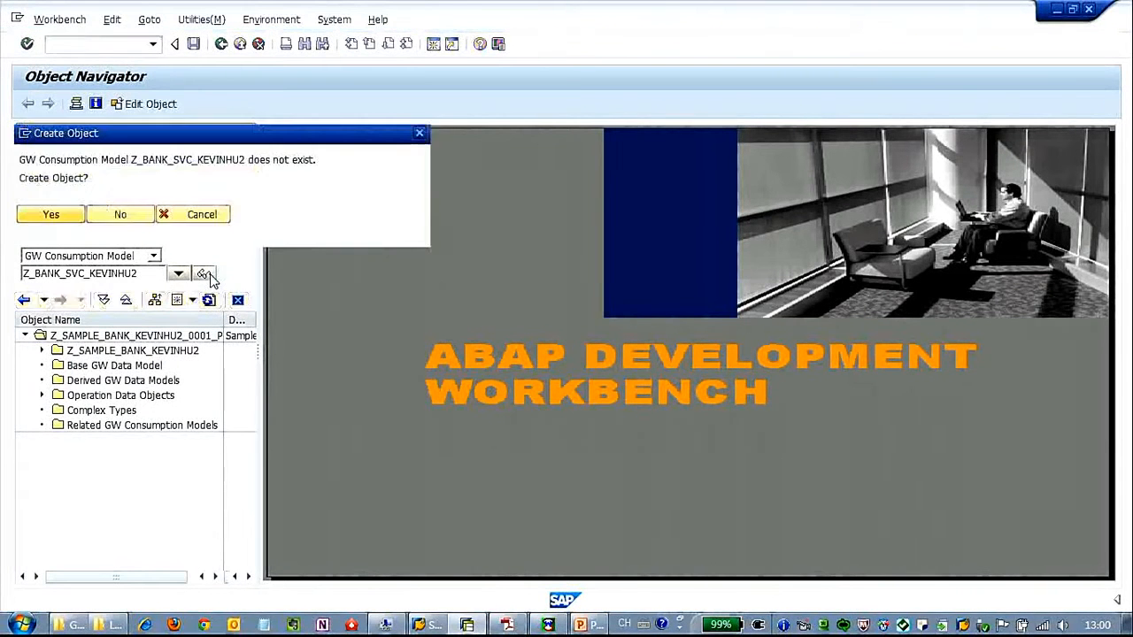
- Create the consumption model described 'Sample Service of Bank', OData Channel off, as a local object
click(51, 215)
click(355, 380)
text(Sample Service of Bank)
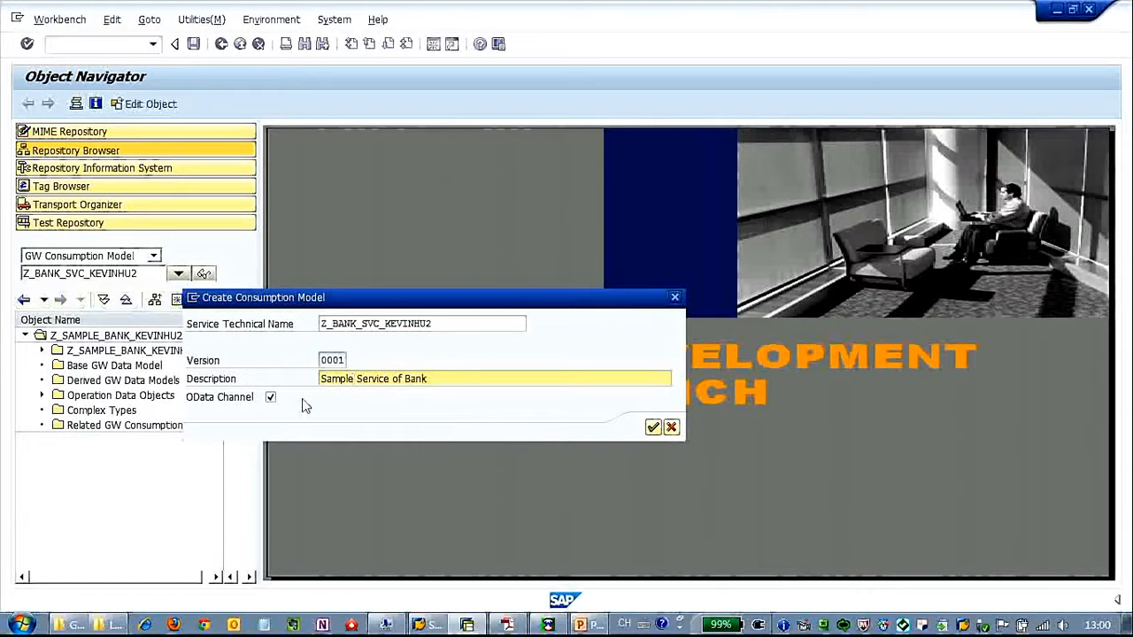
click(270, 396)
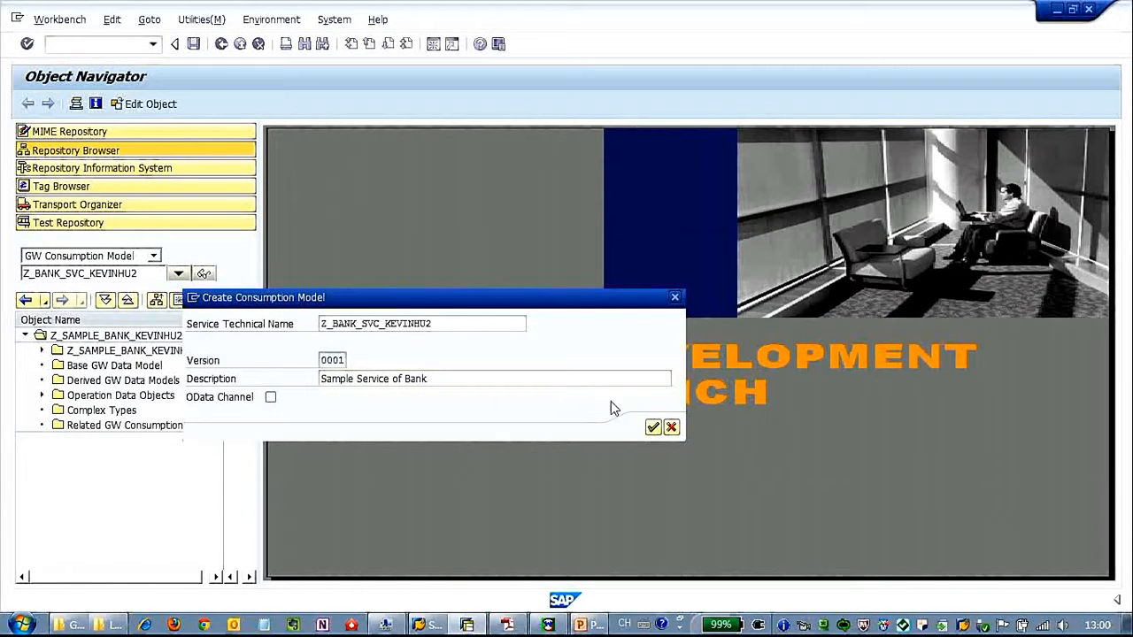
click(653, 428)
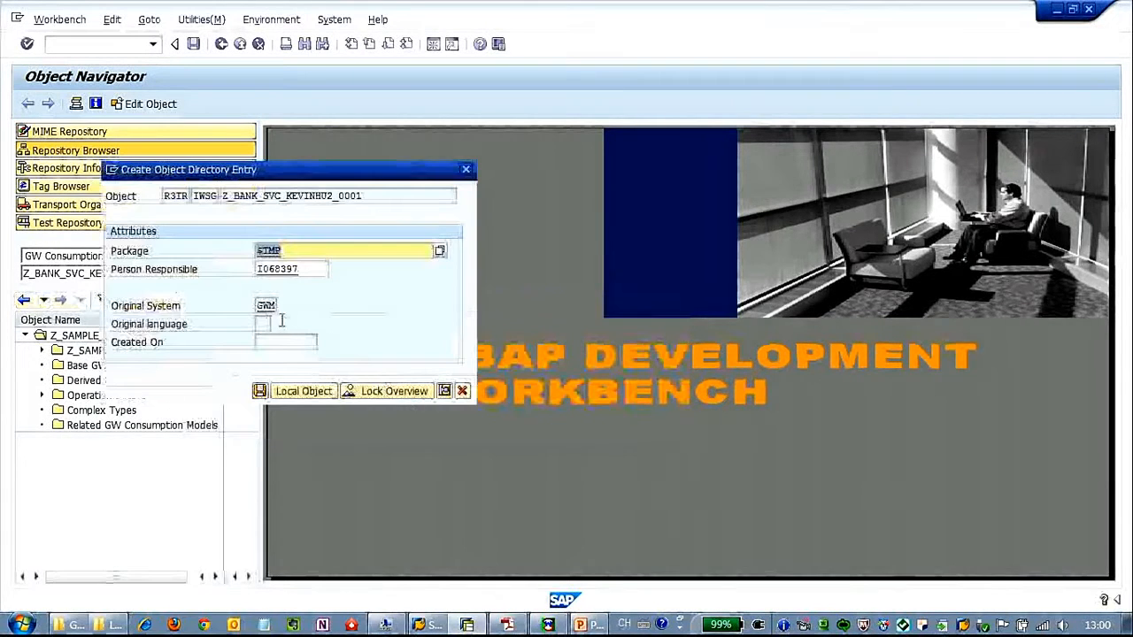
click(309, 392)
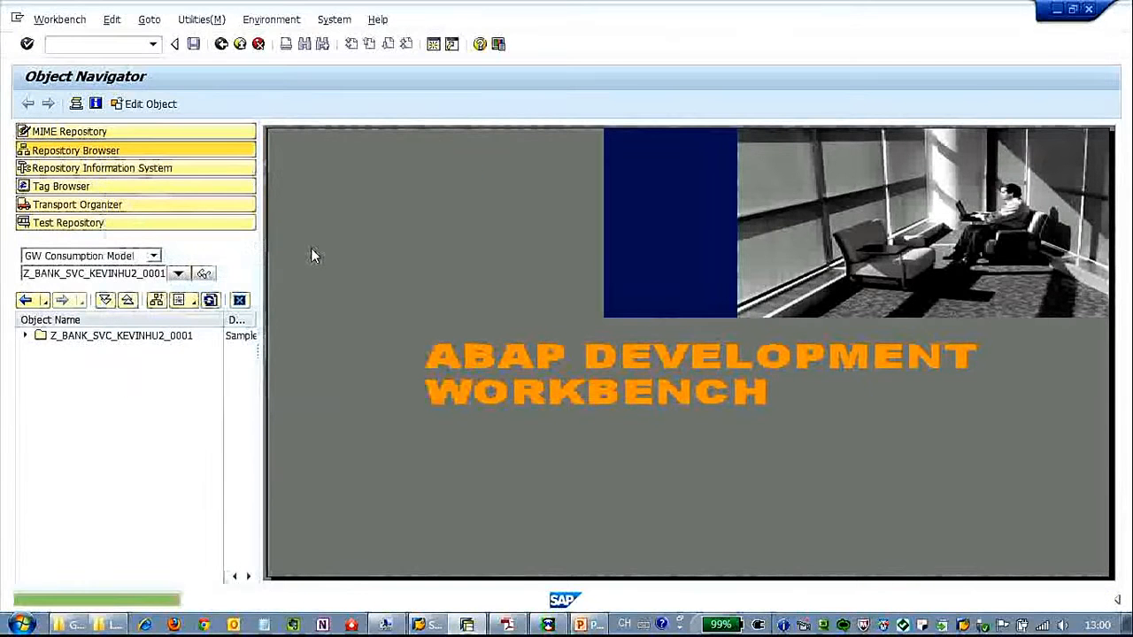
- Add data model Z_SAMPLE_BANK_KEVINHU2_0001_PS to the service, found via a Z* search
right_click(136, 339)
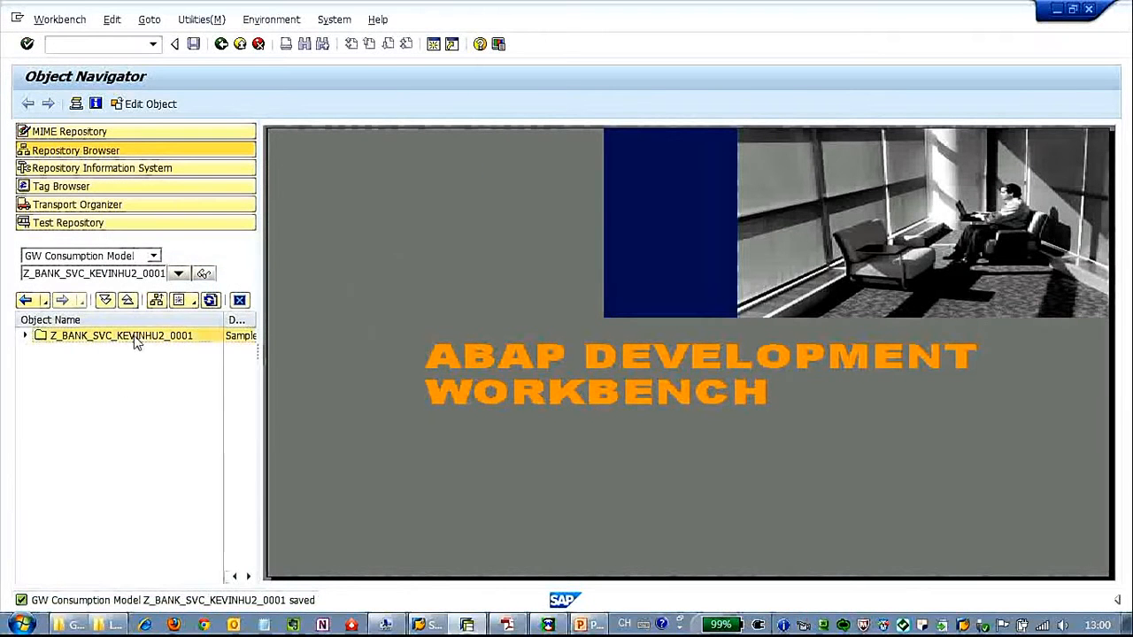
click(193, 348)
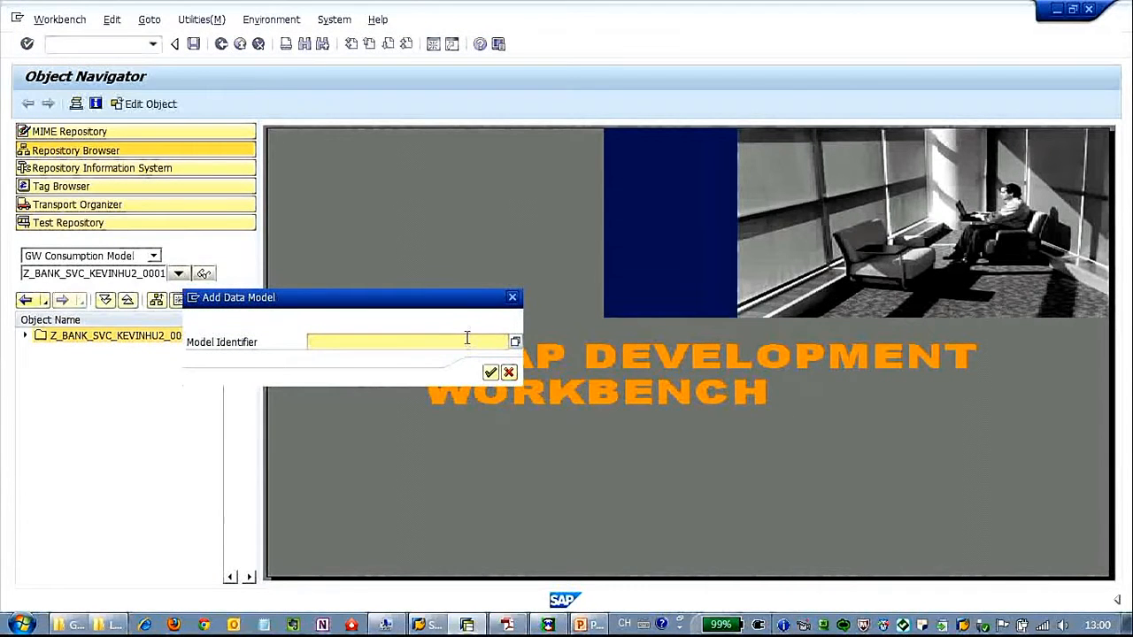
text(*)
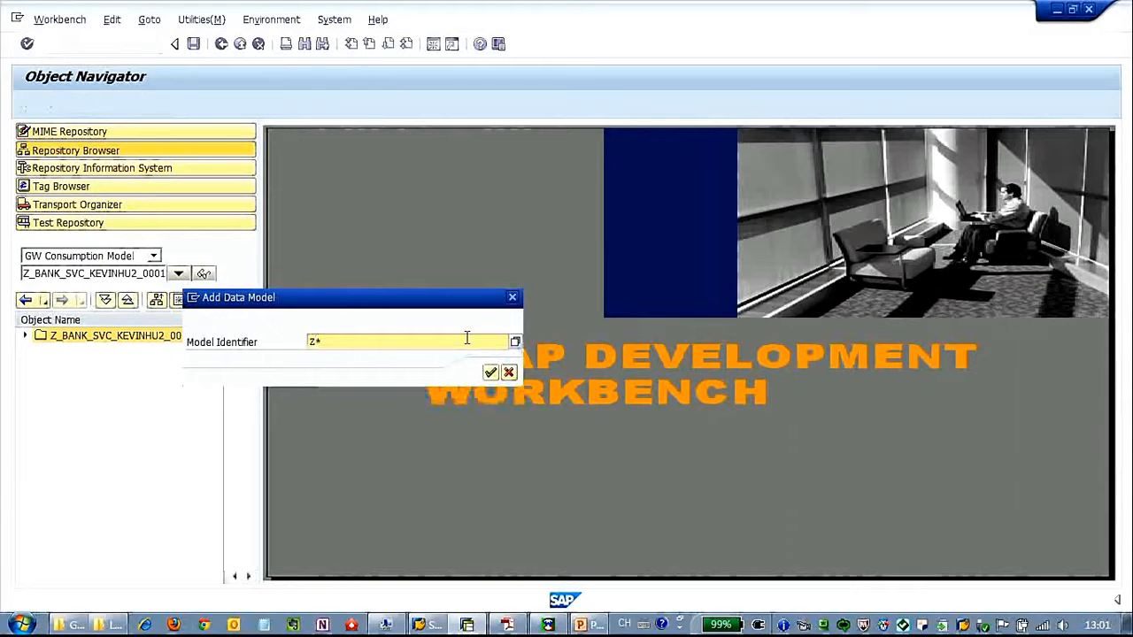
click(513, 343)
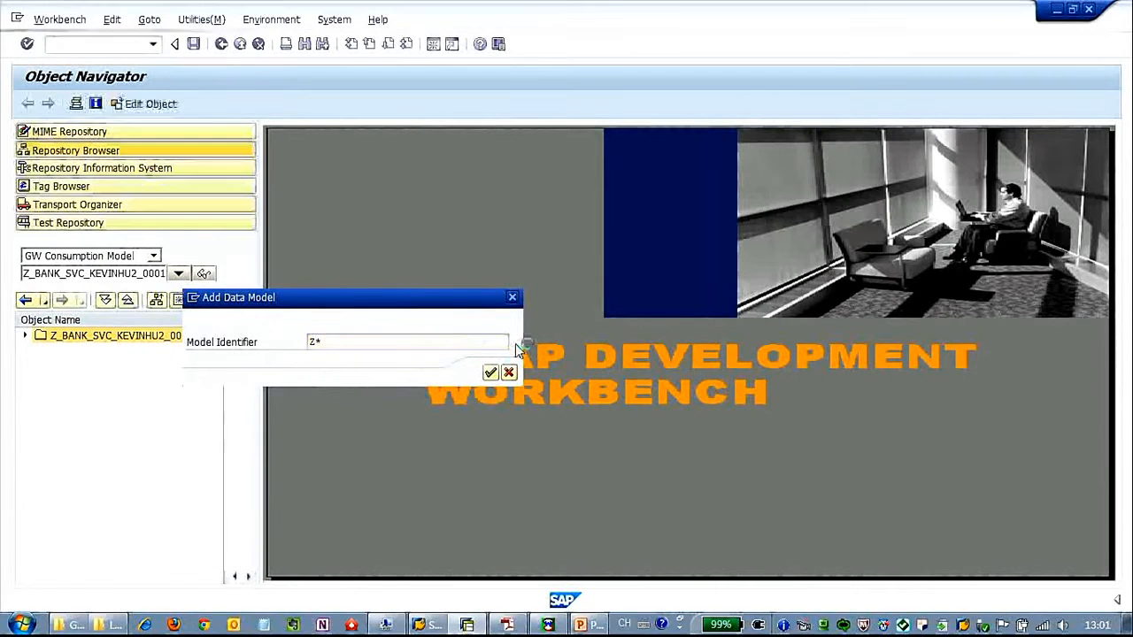
click(589, 445)
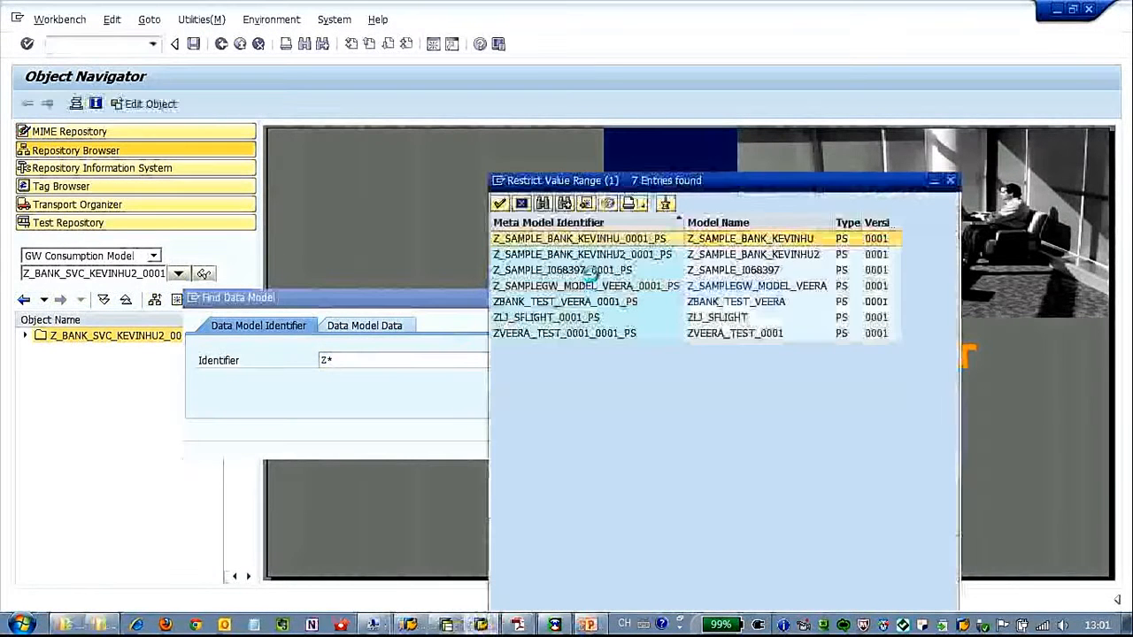
click(605, 257)
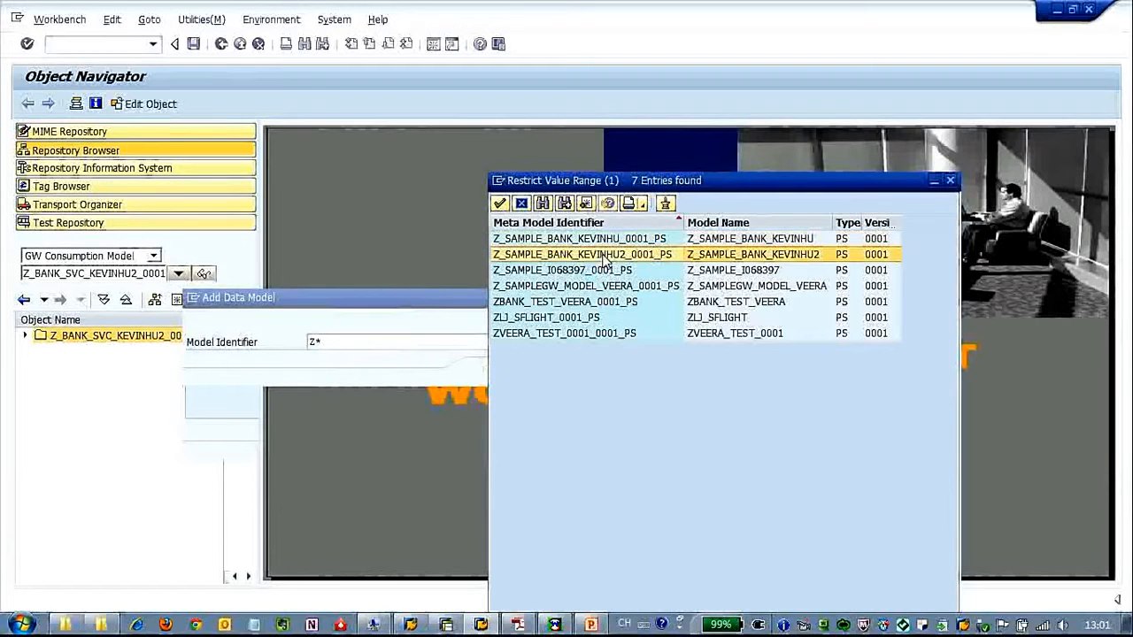
click(500, 205)
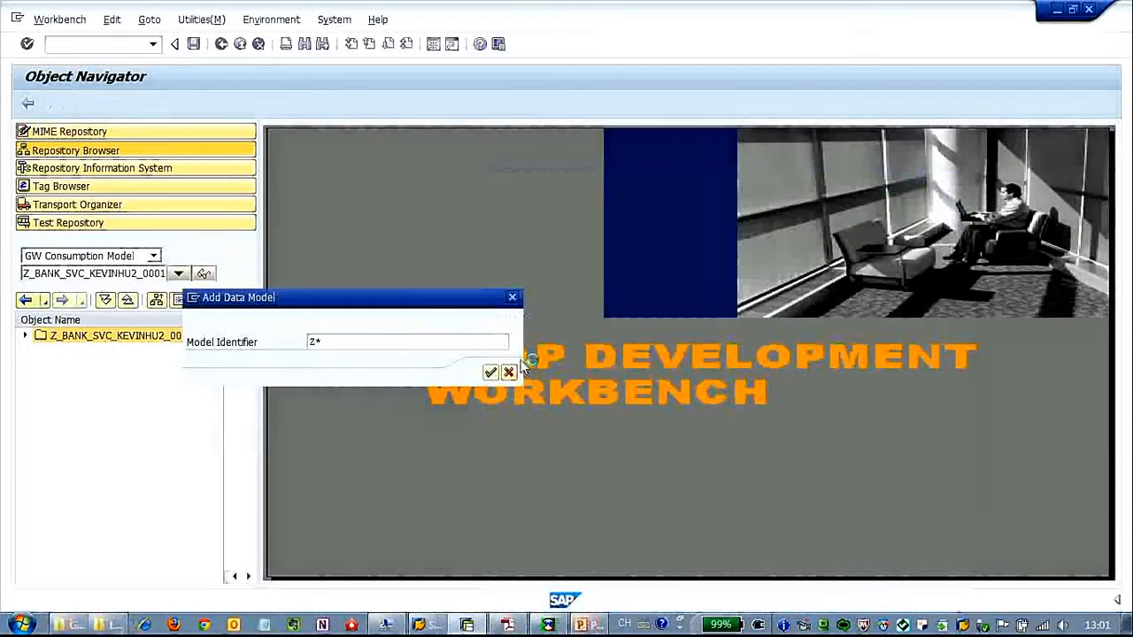
click(493, 371)
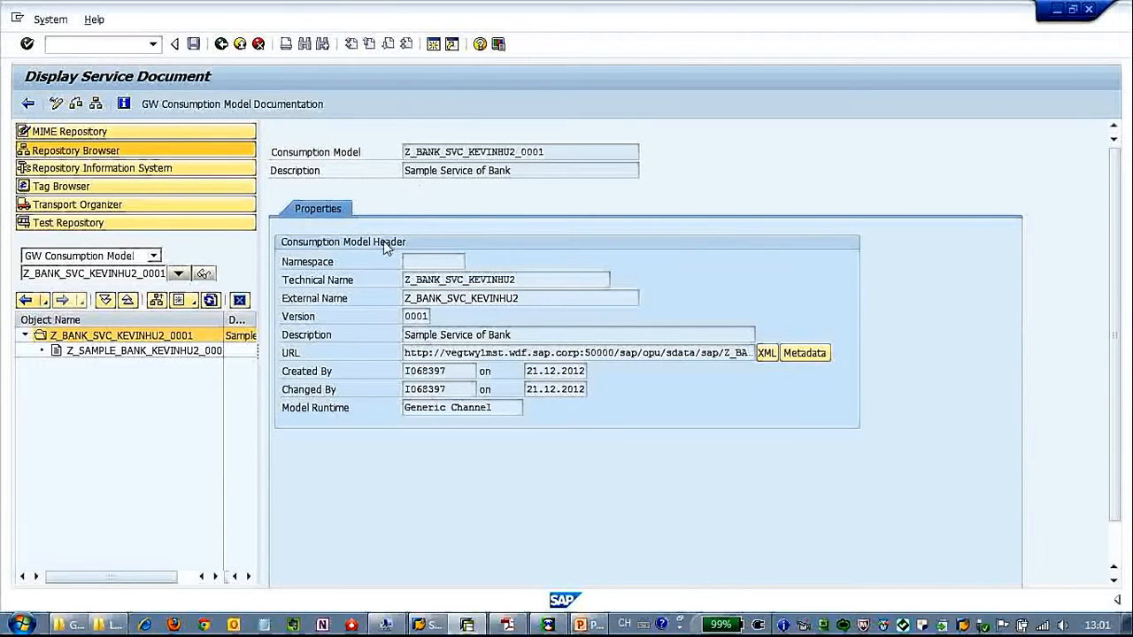
- Open a new SAP session and run transaction SICF
click(50, 19)
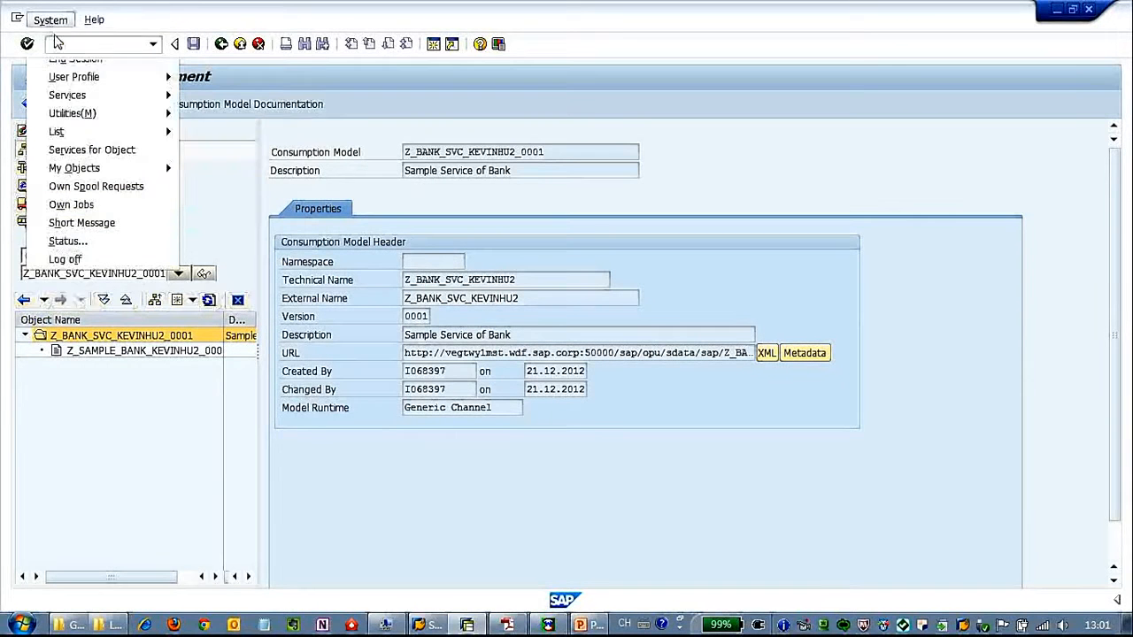
click(78, 41)
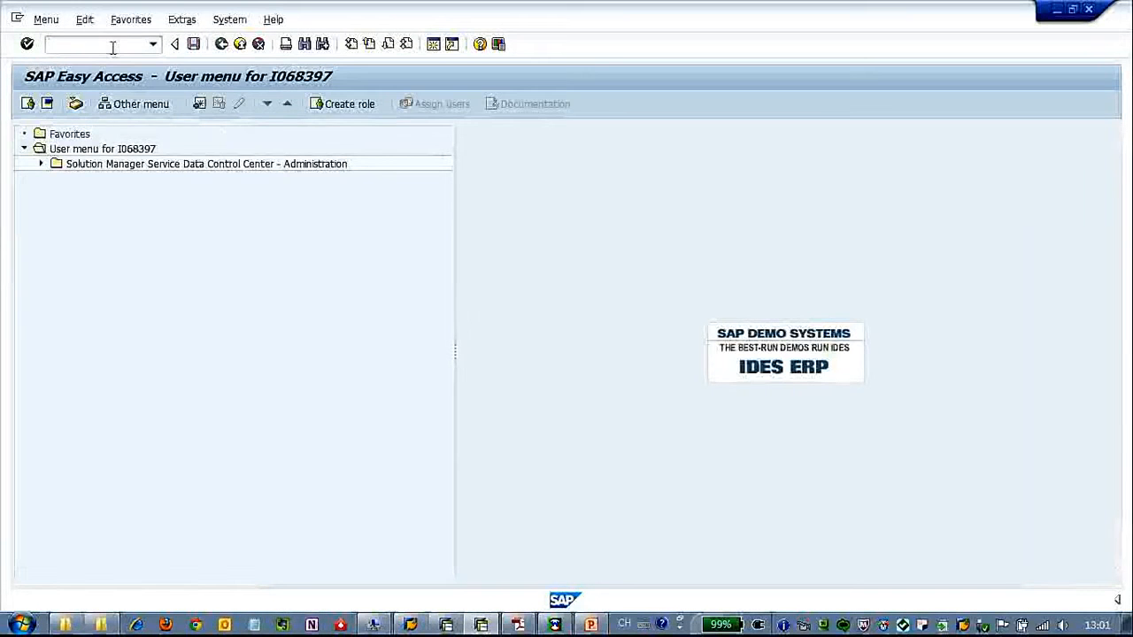
click(112, 48)
text(sicf)
key(Return)
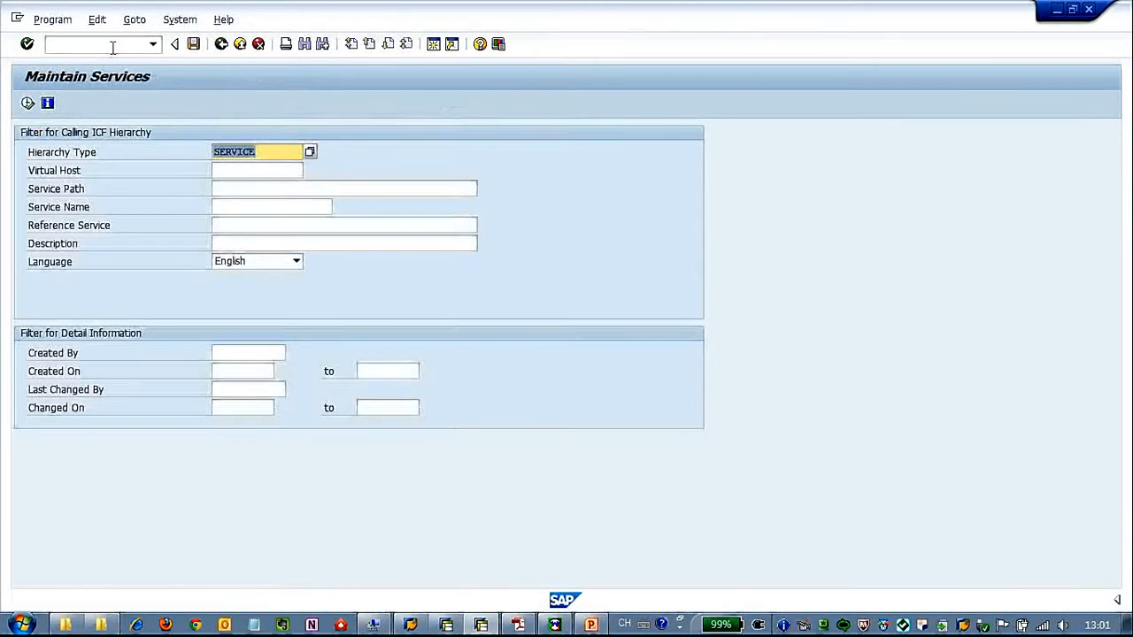
- Search ICF for service name *KEVINHU2* and select the found Z_BANK_SVC_KEVINHU2 service
click(256, 226)
click(258, 207)
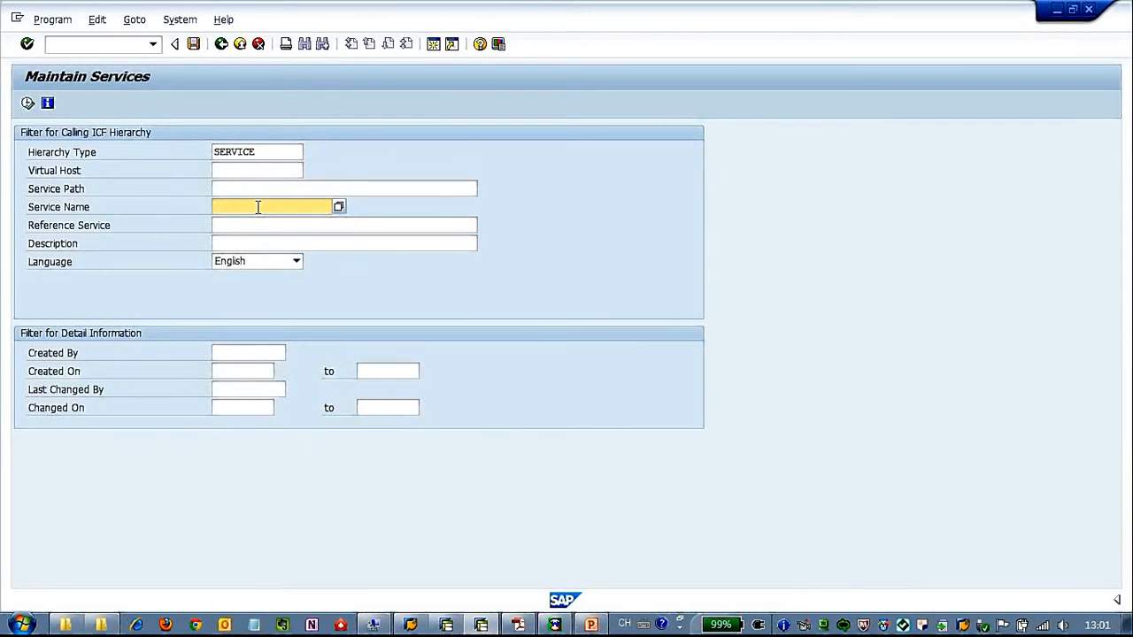
text(2*)
click(27, 103)
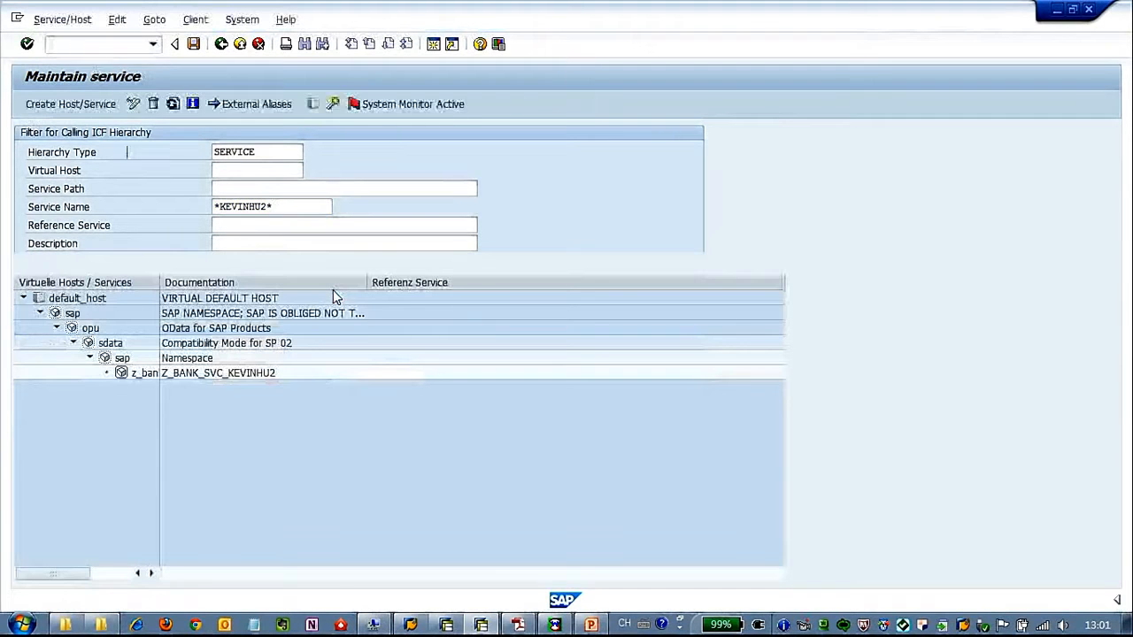
click(135, 375)
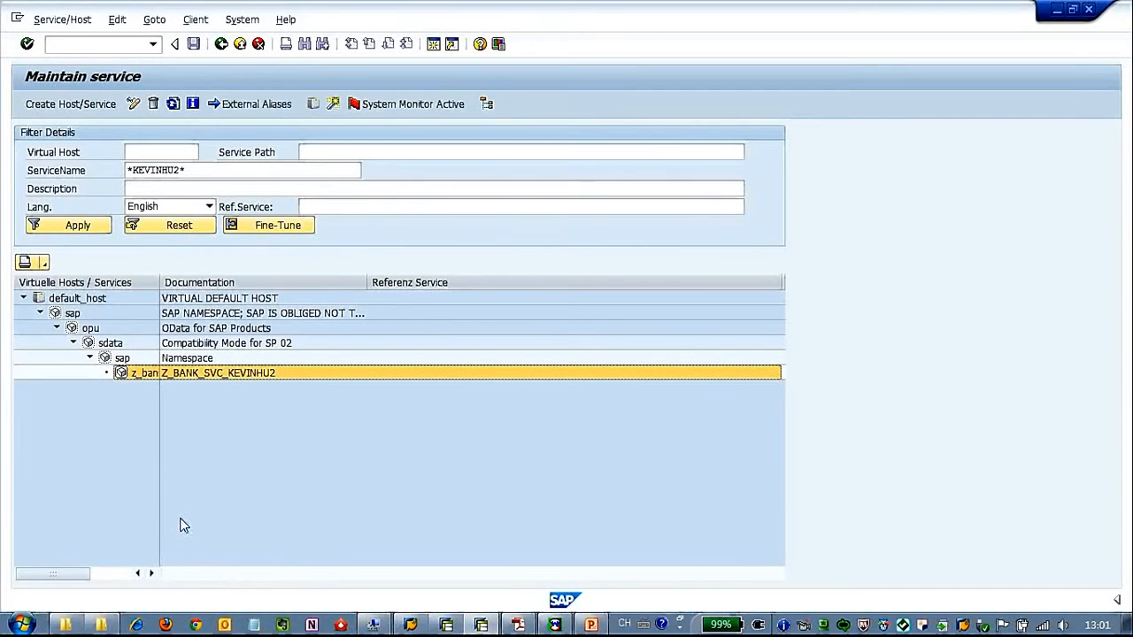
click(453, 629)
- Open the service document as XML and allow access to its URL
click(768, 355)
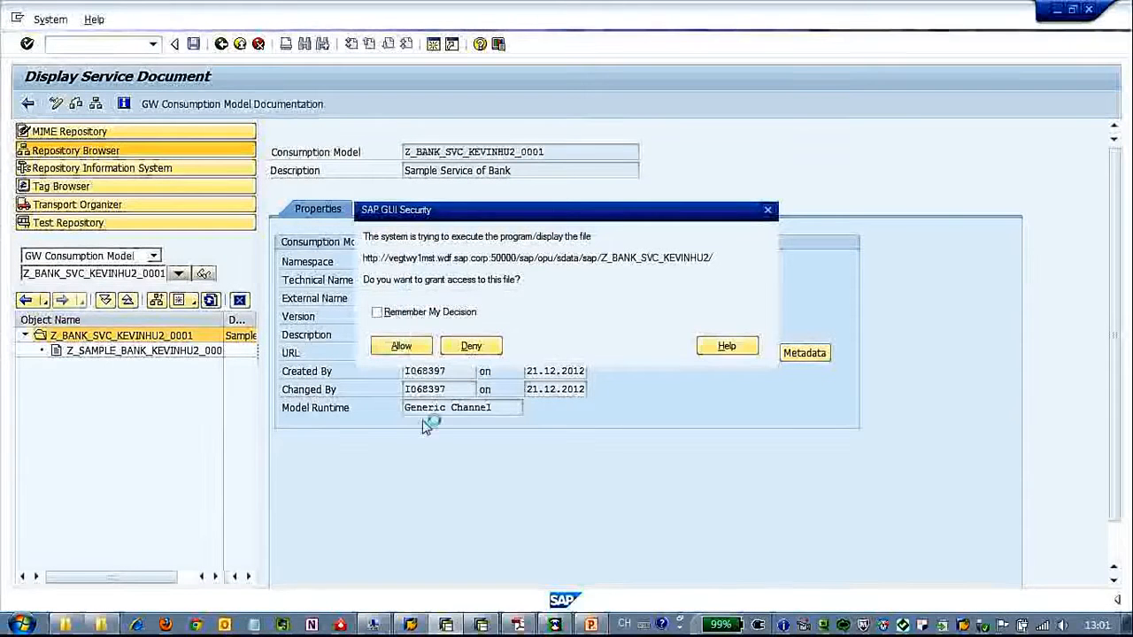
click(403, 346)
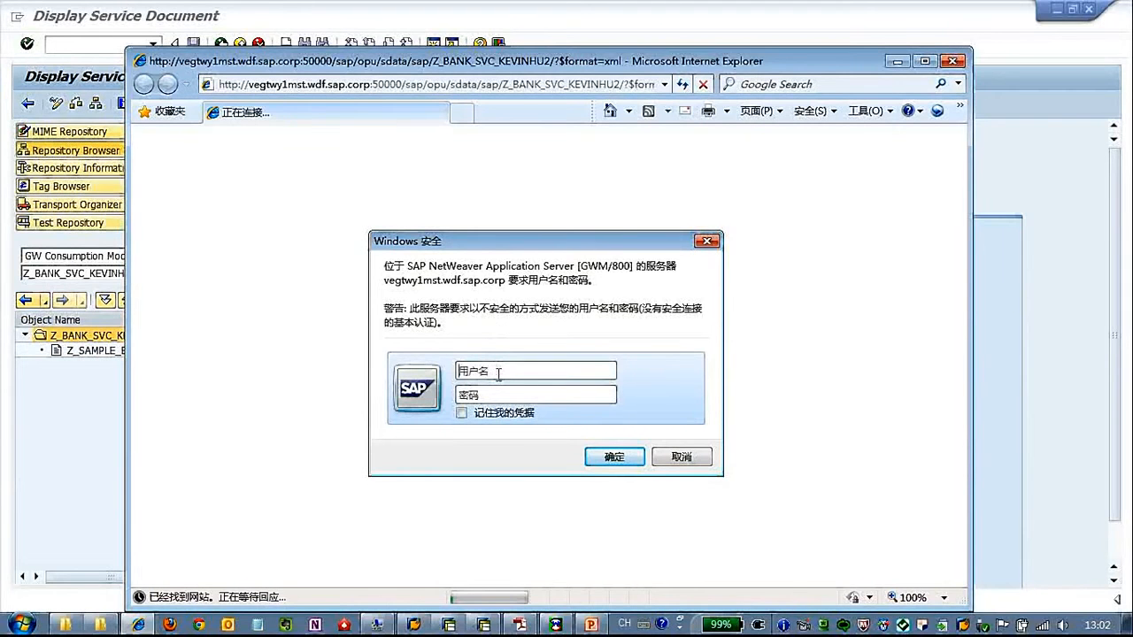
- Log in with the user credentials, inspect the collection element in the service XML, then close the browser
text(I068397)
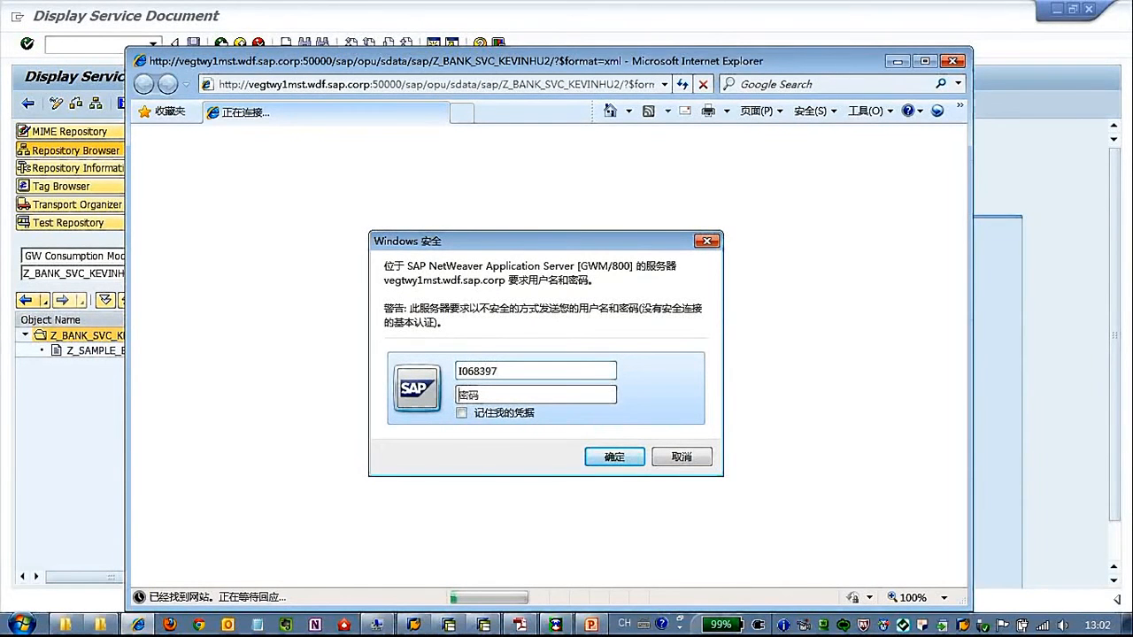
text(••••••)
key(Return)
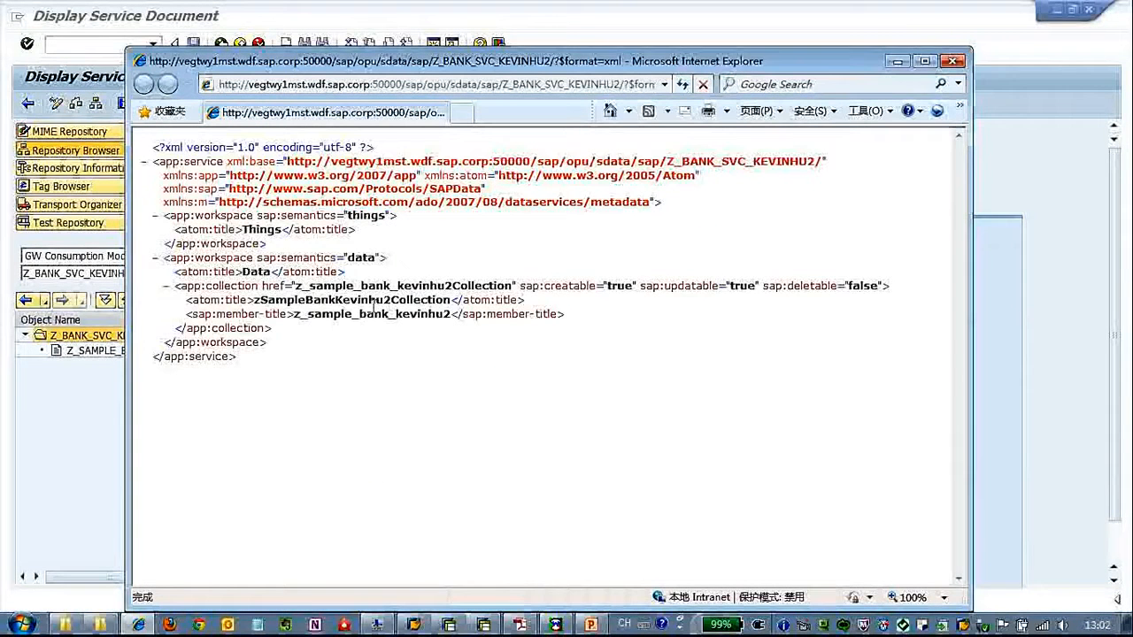
drag(254, 301, 300, 316)
click(297, 316)
double_click(296, 316)
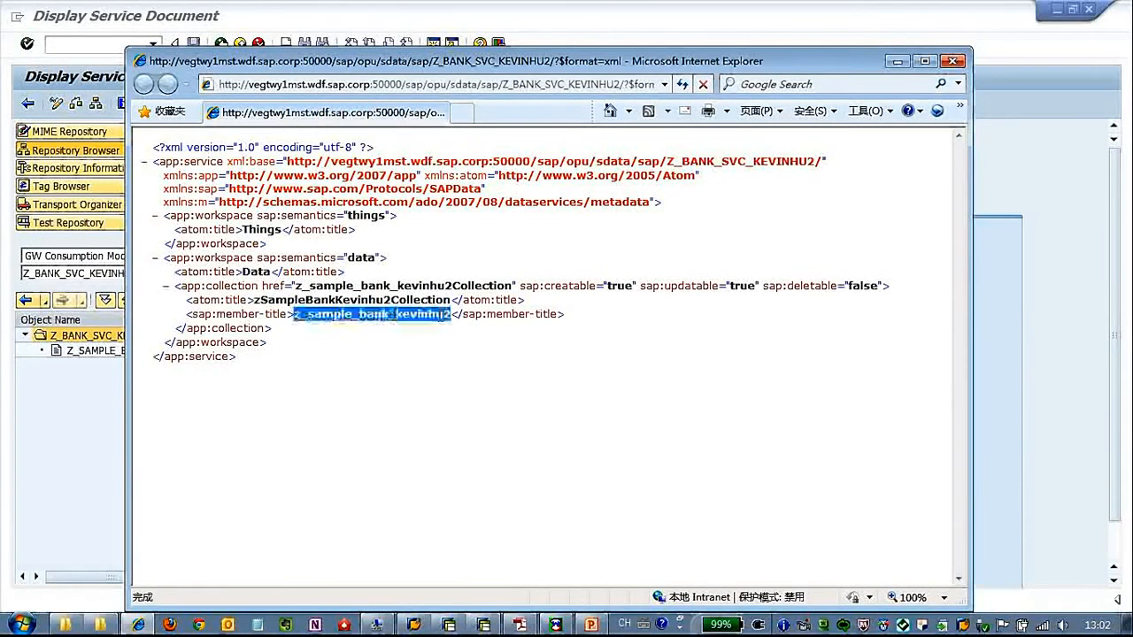
click(447, 290)
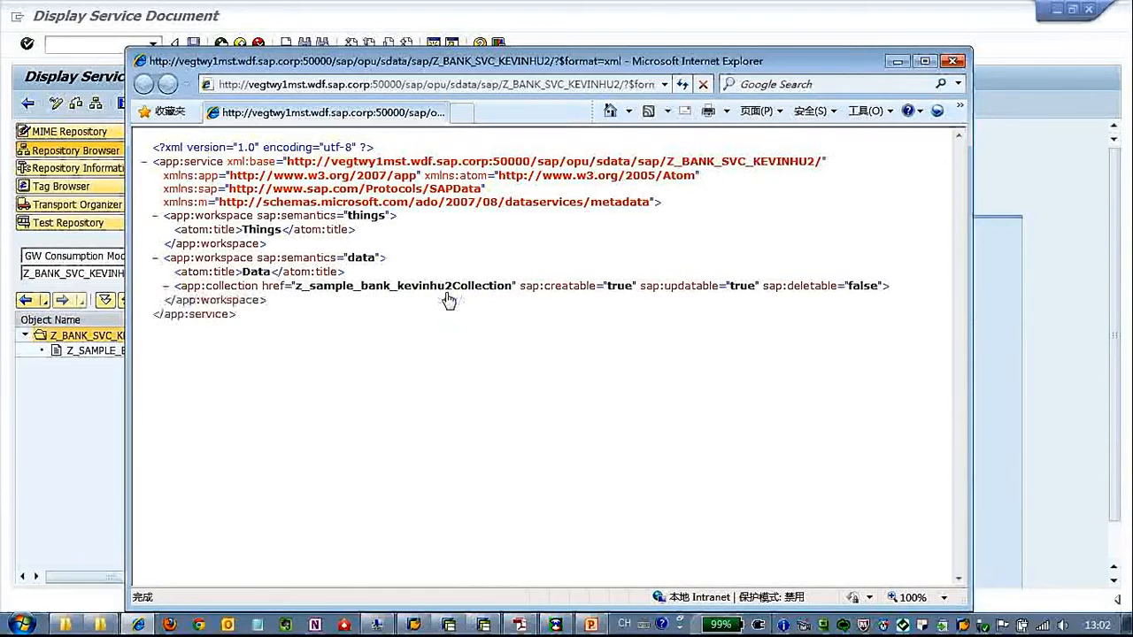
click(446, 292)
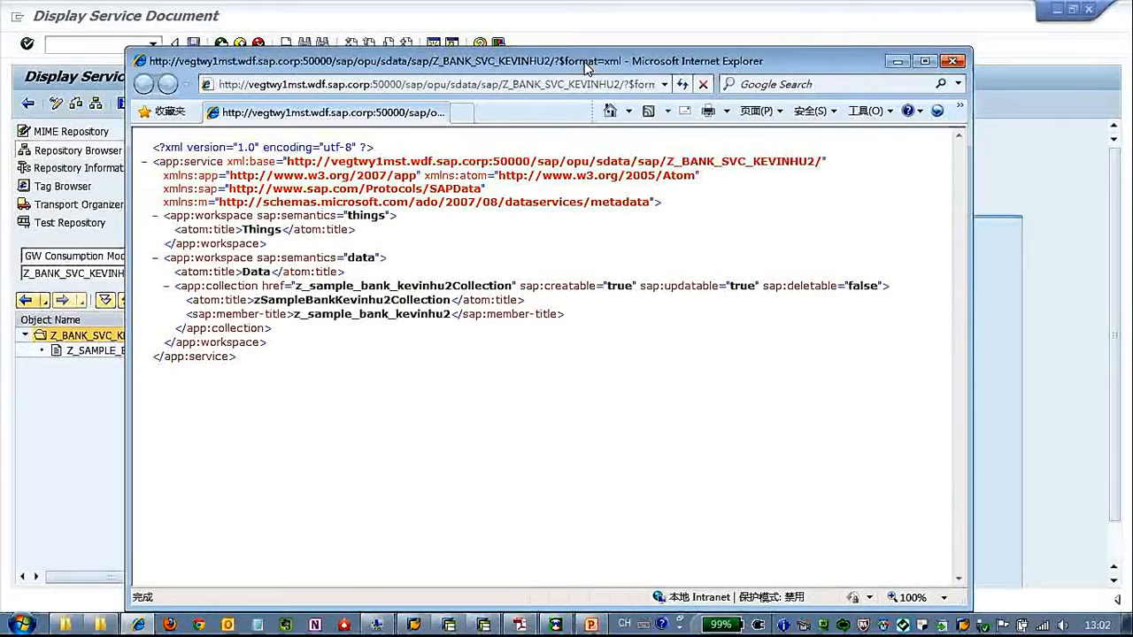
click(952, 61)
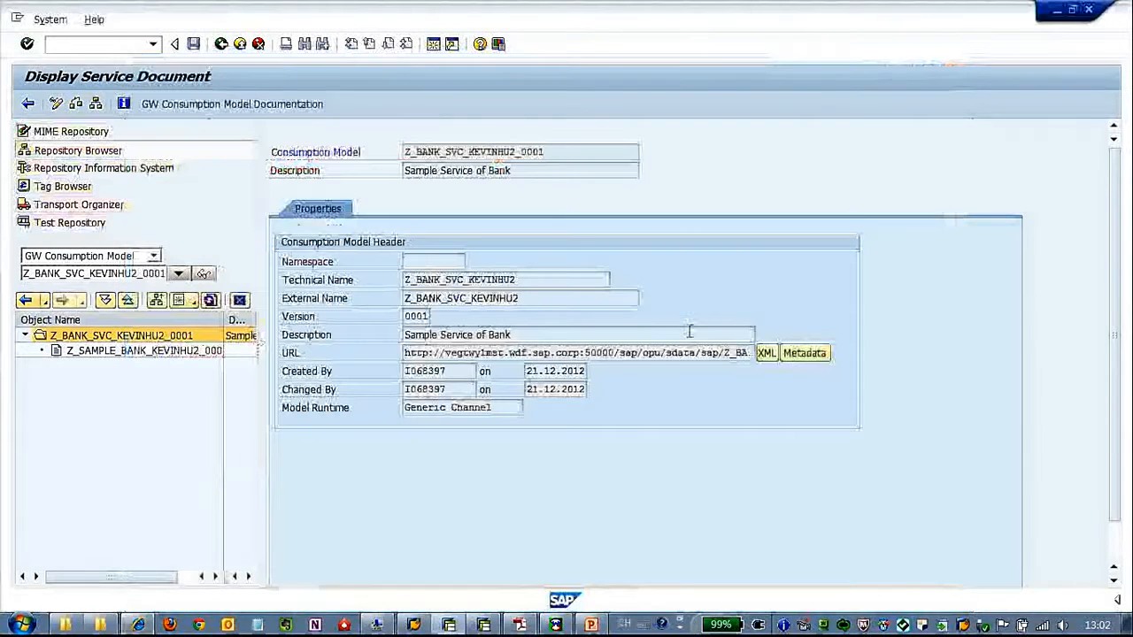
- Open the service's $metadata in a maximized browser and review the bank property definitions
click(806, 354)
click(401, 346)
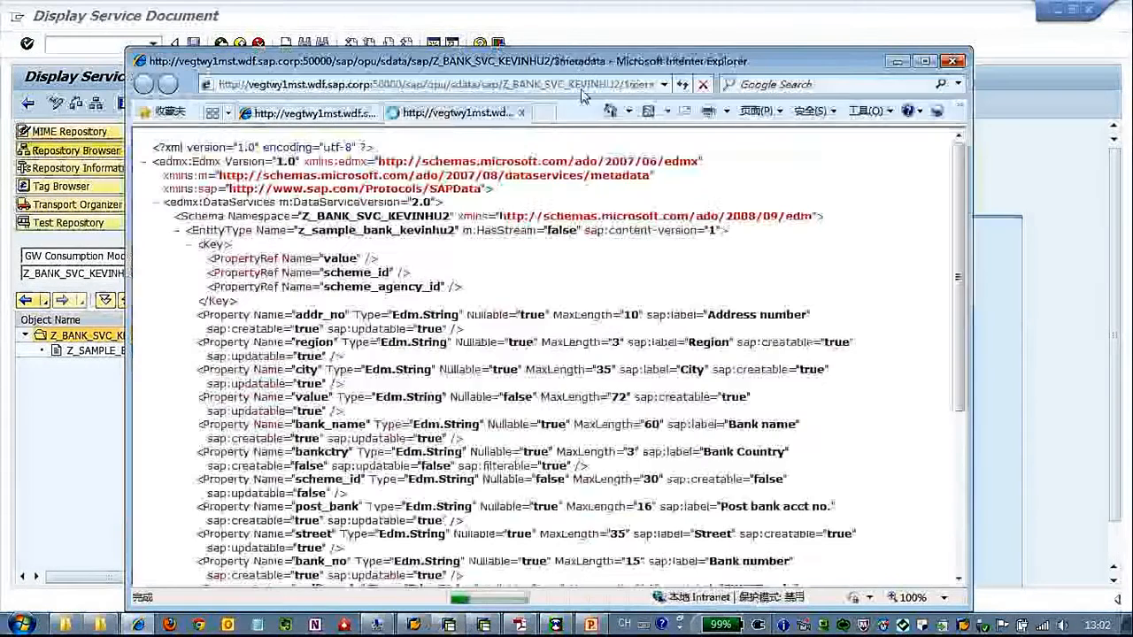
double_click(589, 65)
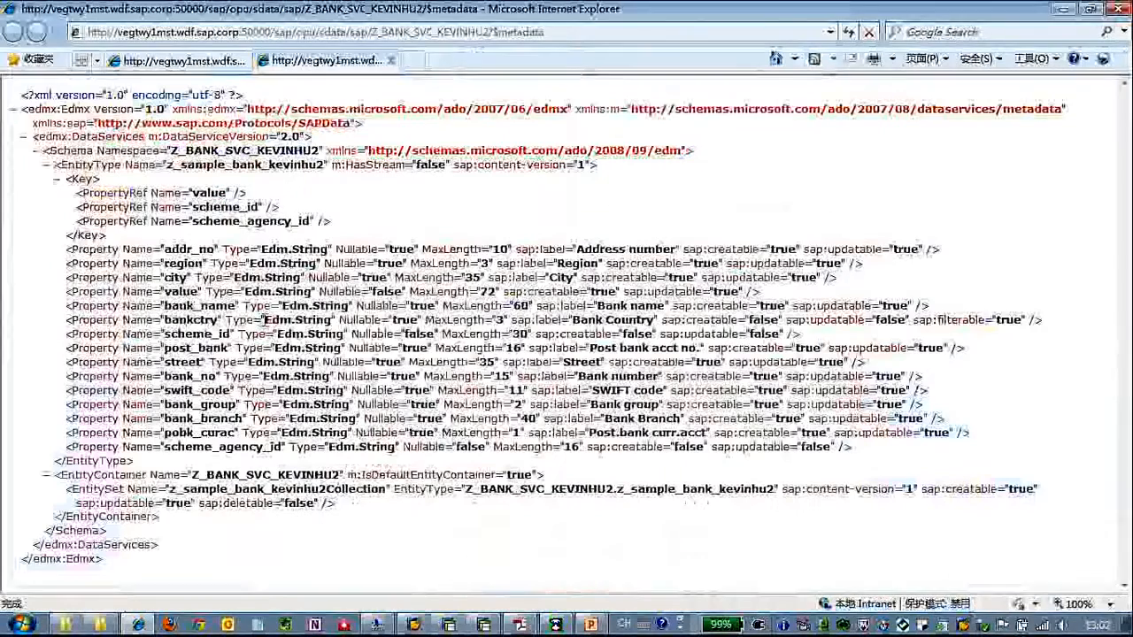
drag(58, 250, 708, 433)
click(986, 405)
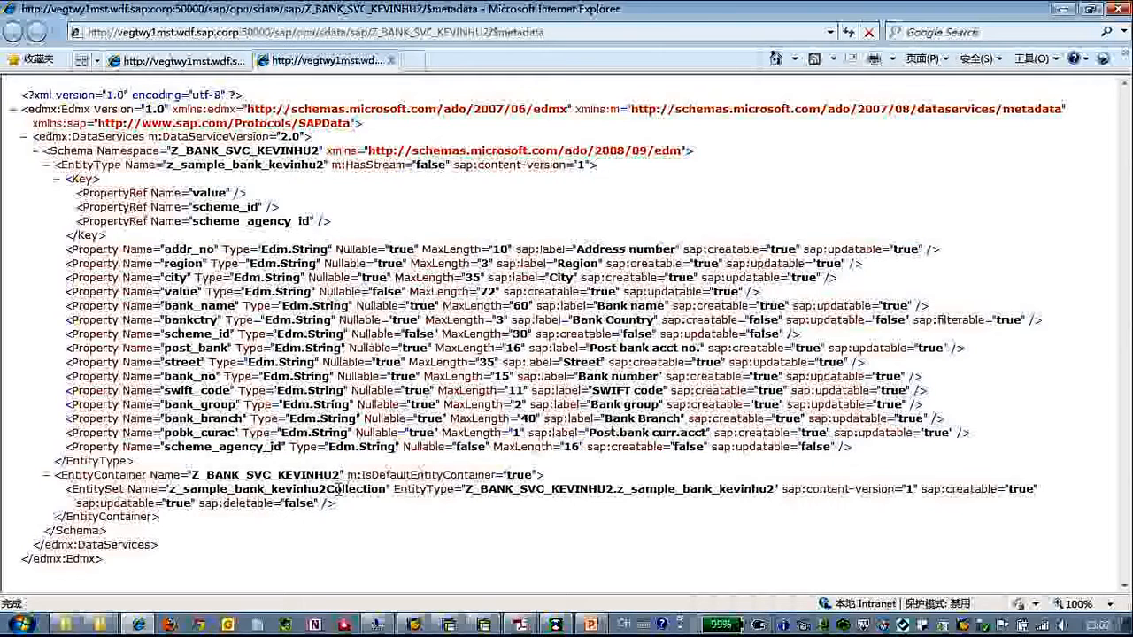
- Load the bank collection URL with $filter=bankctry eq 'US' appended in Internet Explorer
click(177, 61)
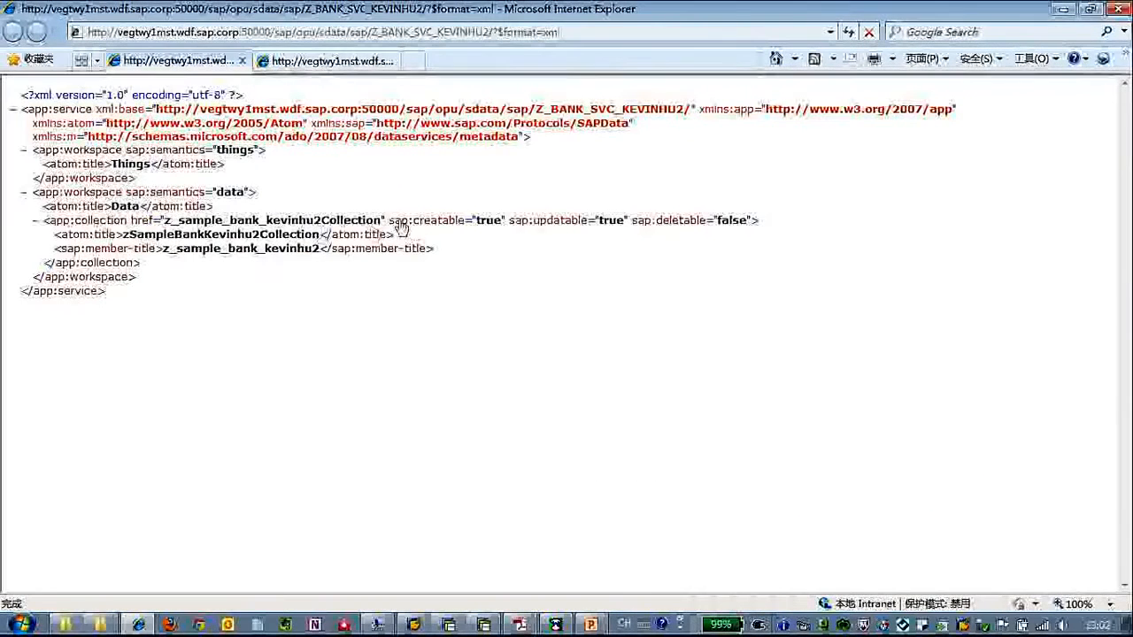
drag(381, 221, 165, 224)
key(ctrl+c)
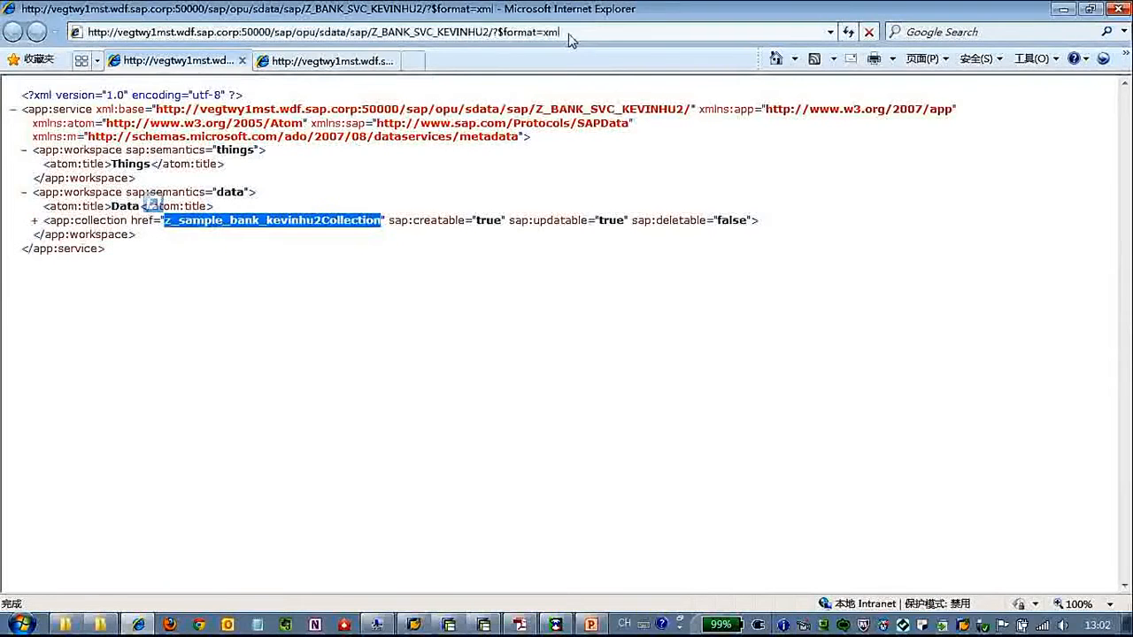
click(504, 32)
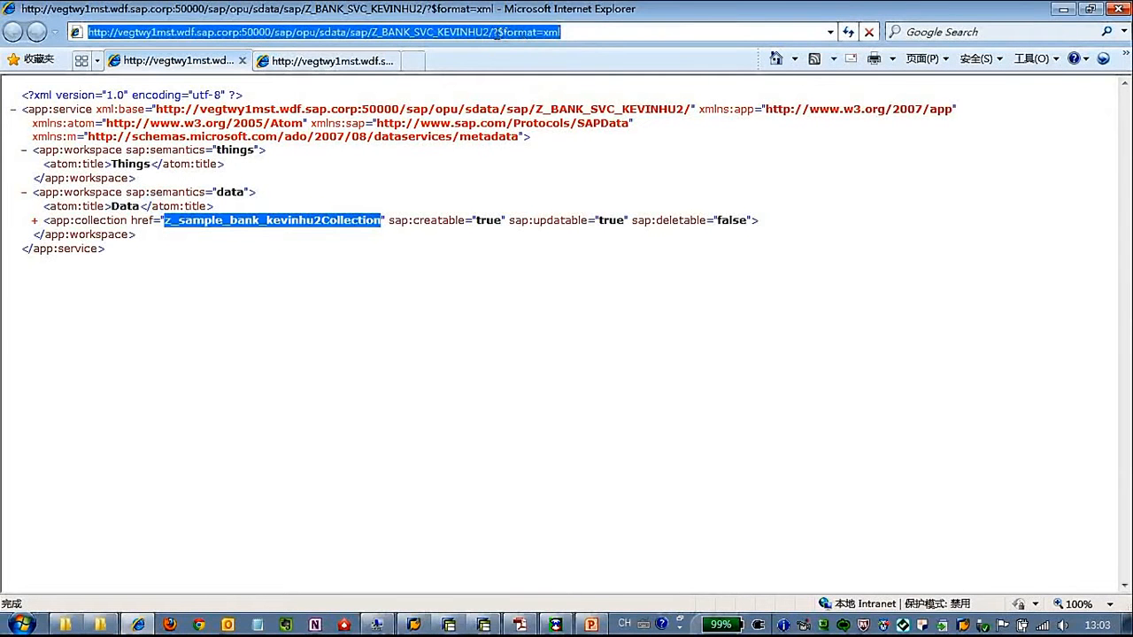
click(493, 33)
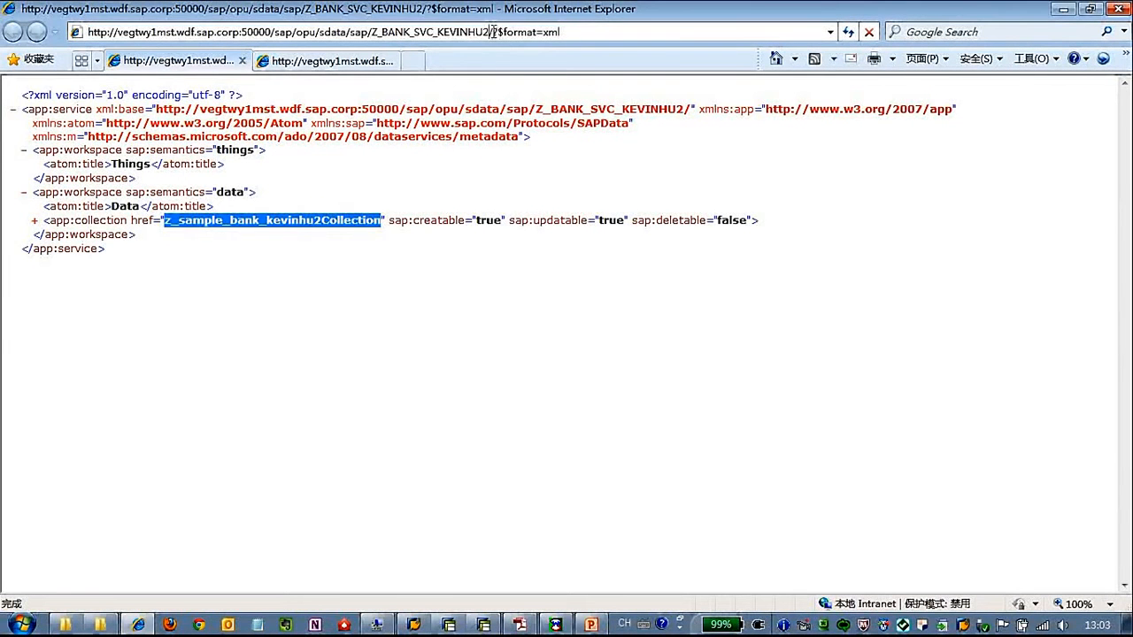
key(ctrl+v)
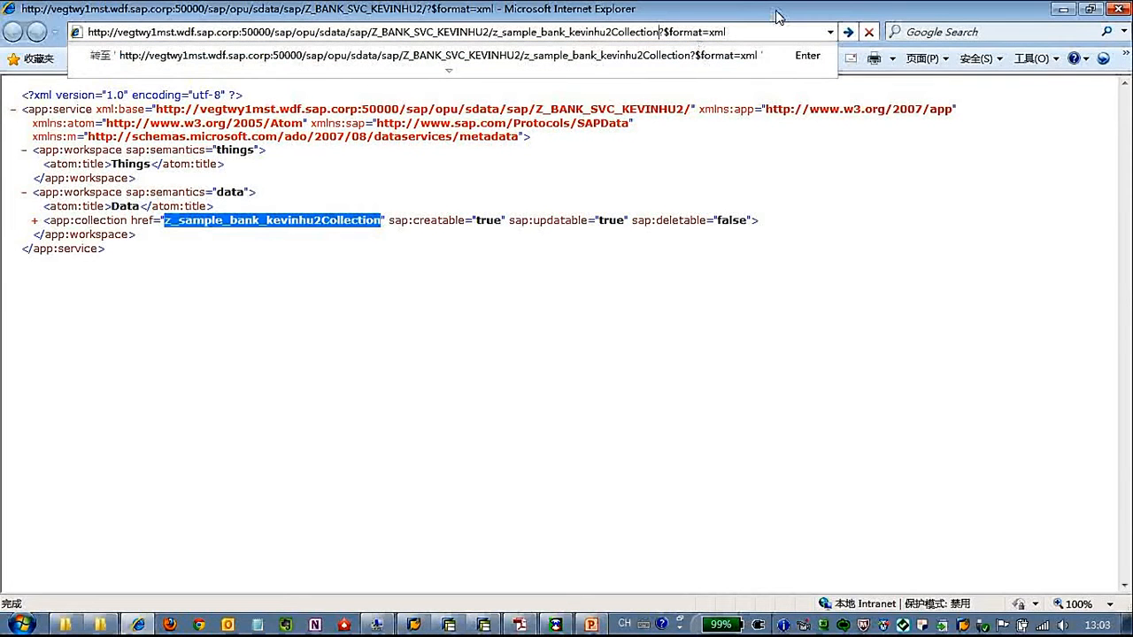
key(Right)
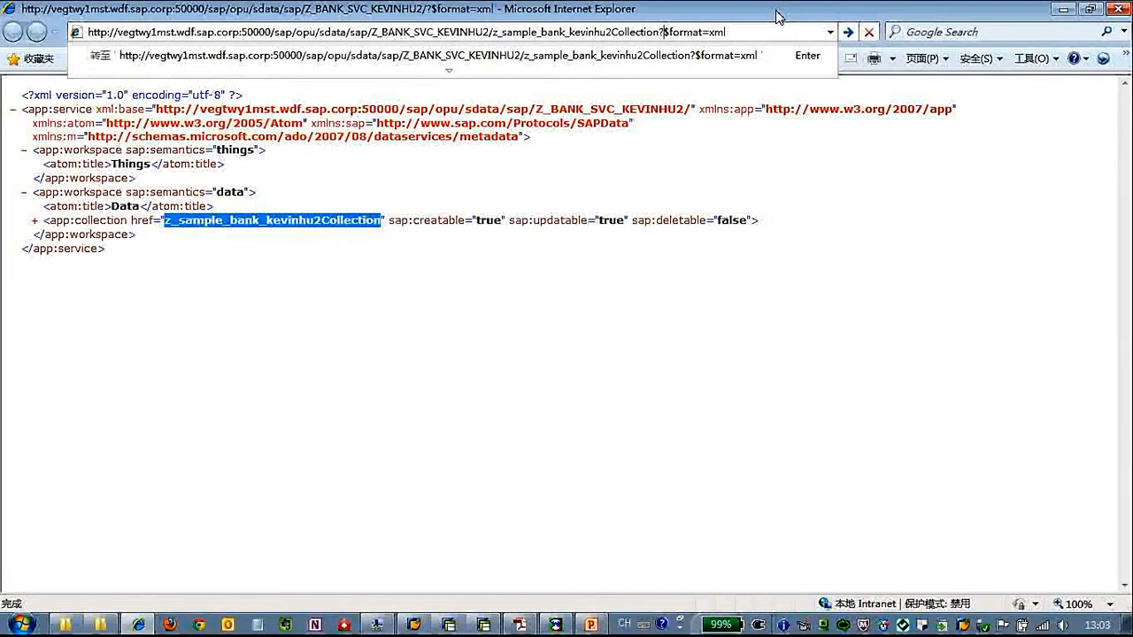
text($)
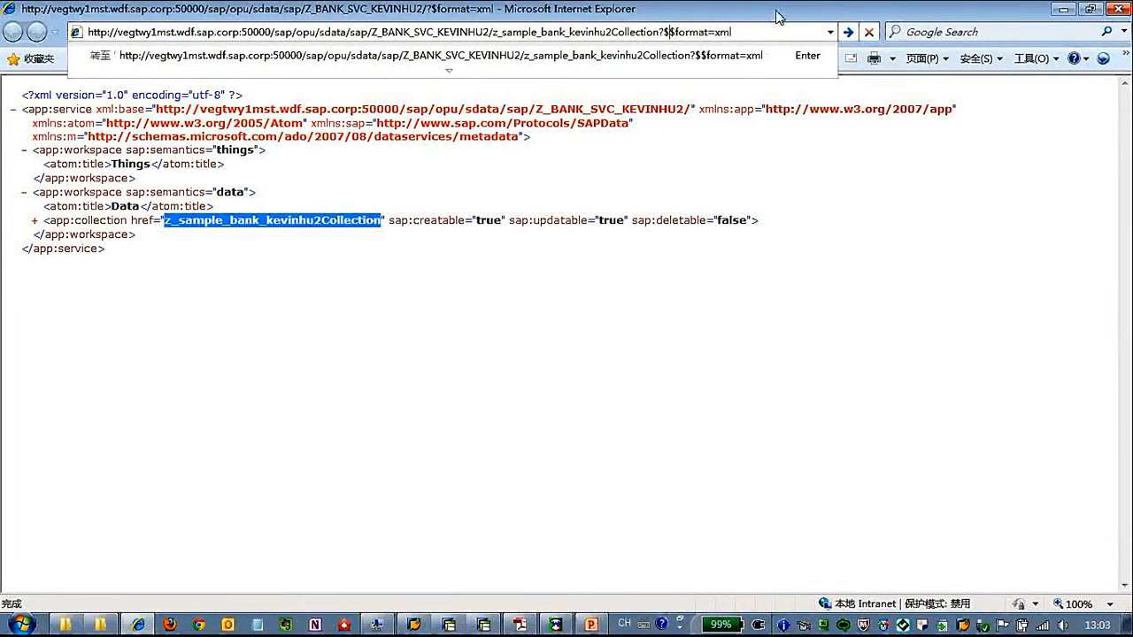
text(filter)
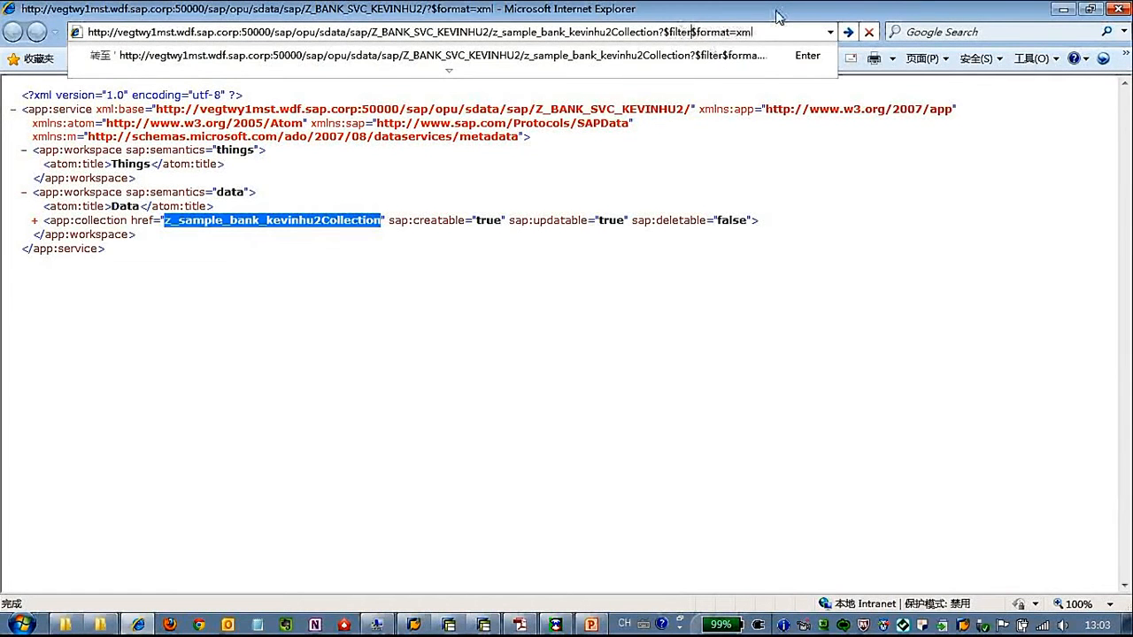
text(=bank)
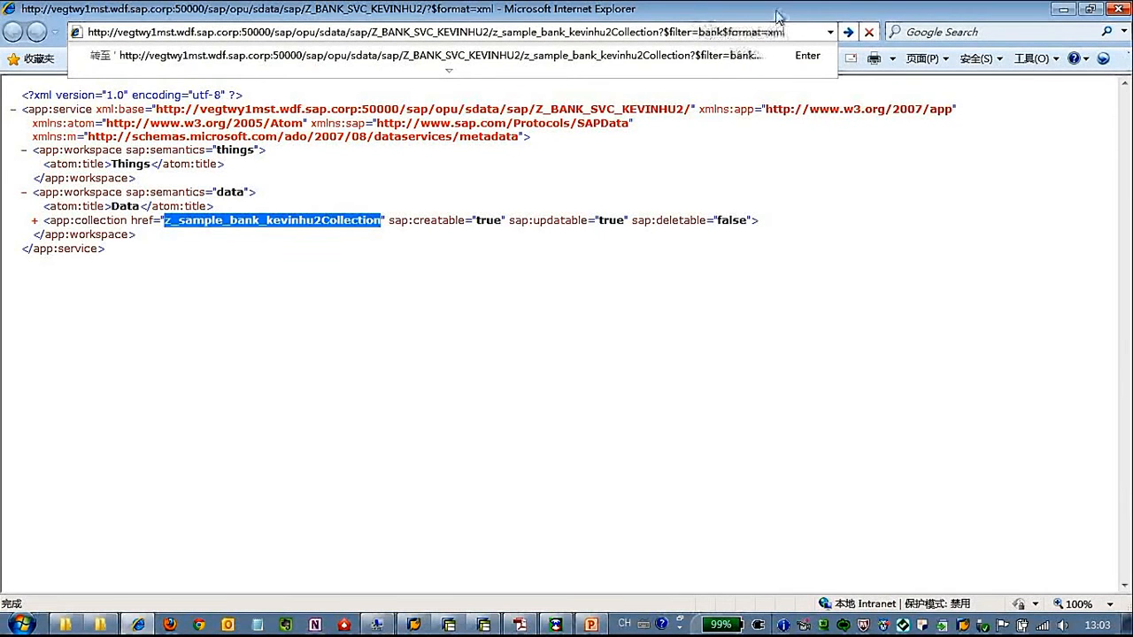
text(ctry)
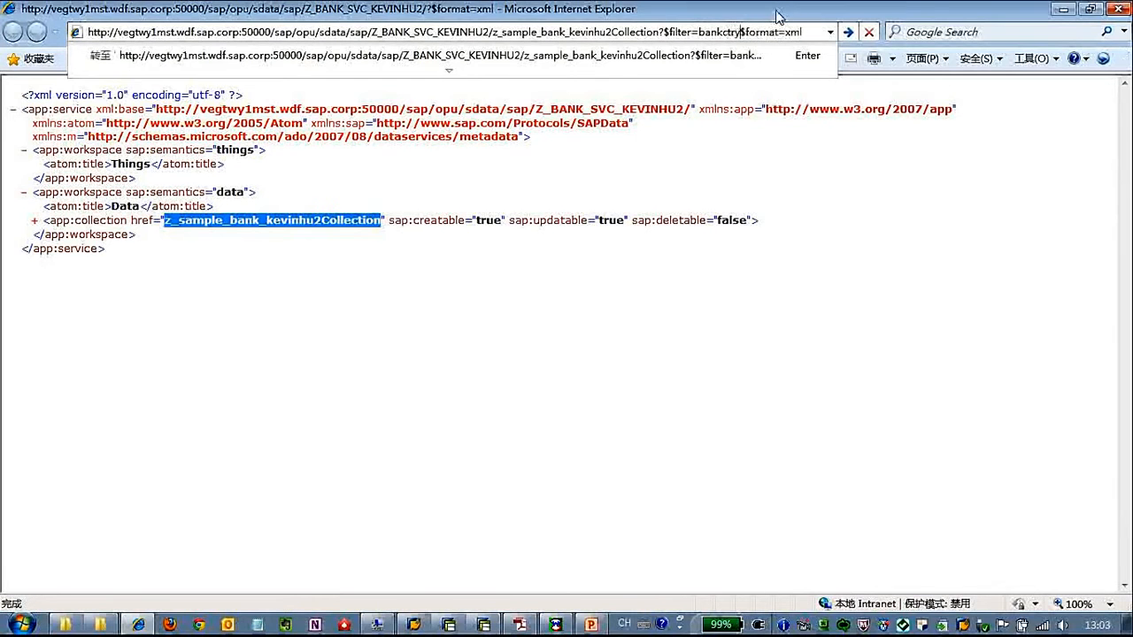
text(=)
key(BackSpace)
text(eq)
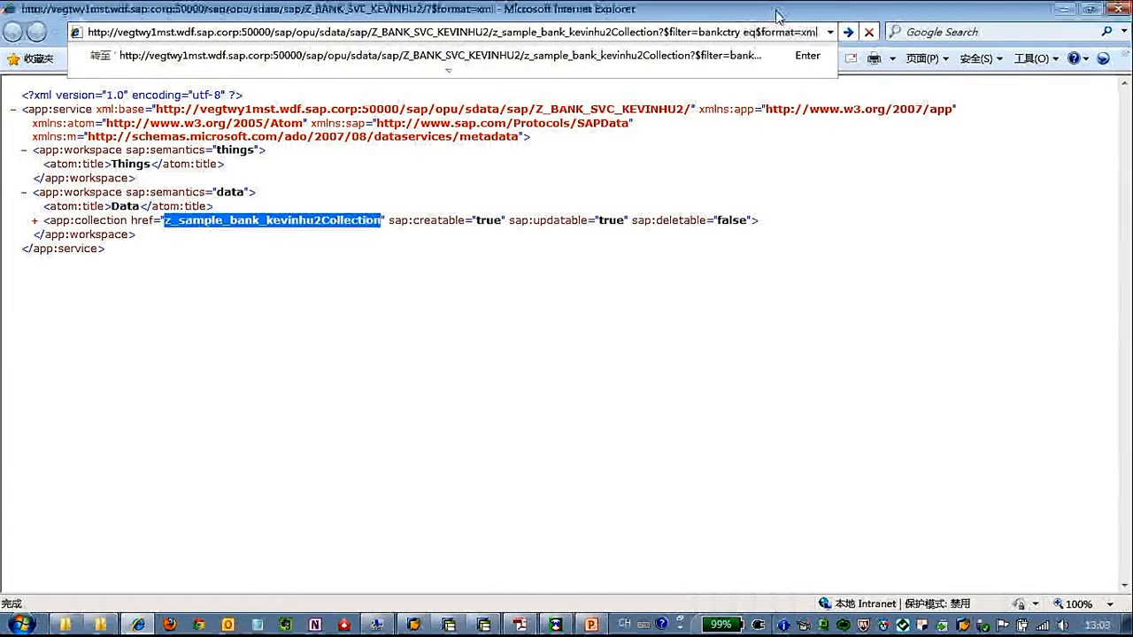
text( 'US')
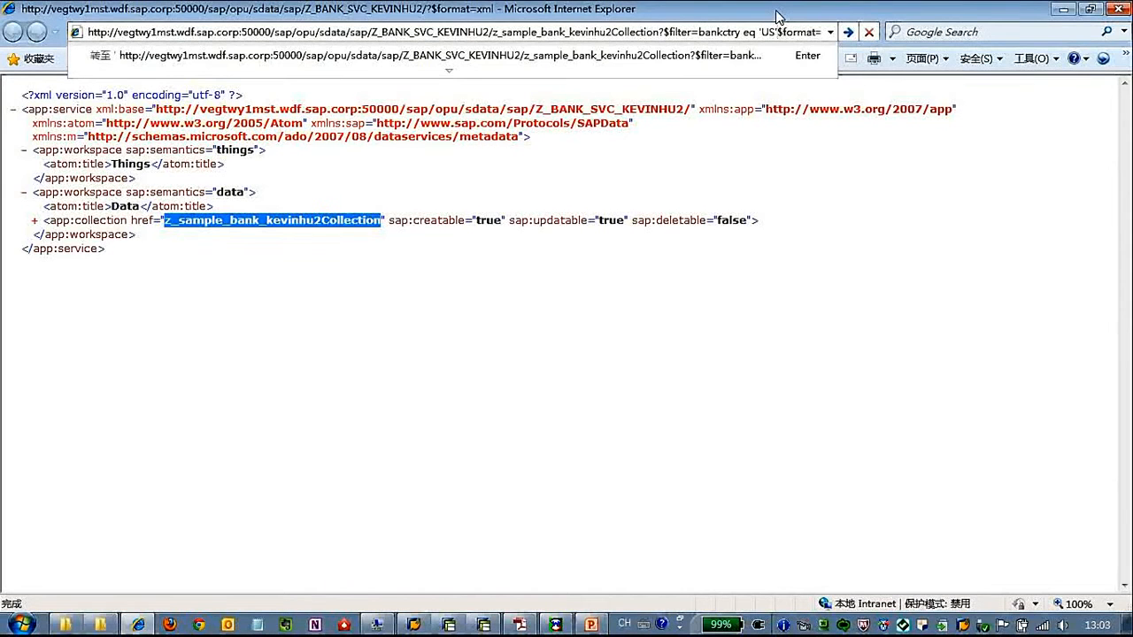
text(&)
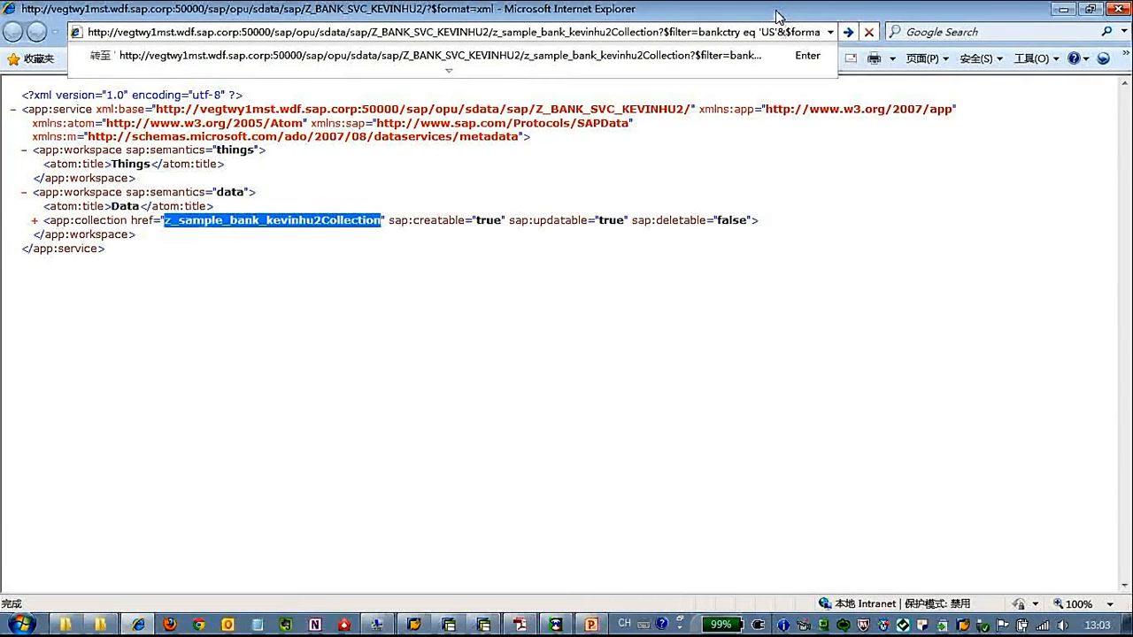
key(End)
key(Return)
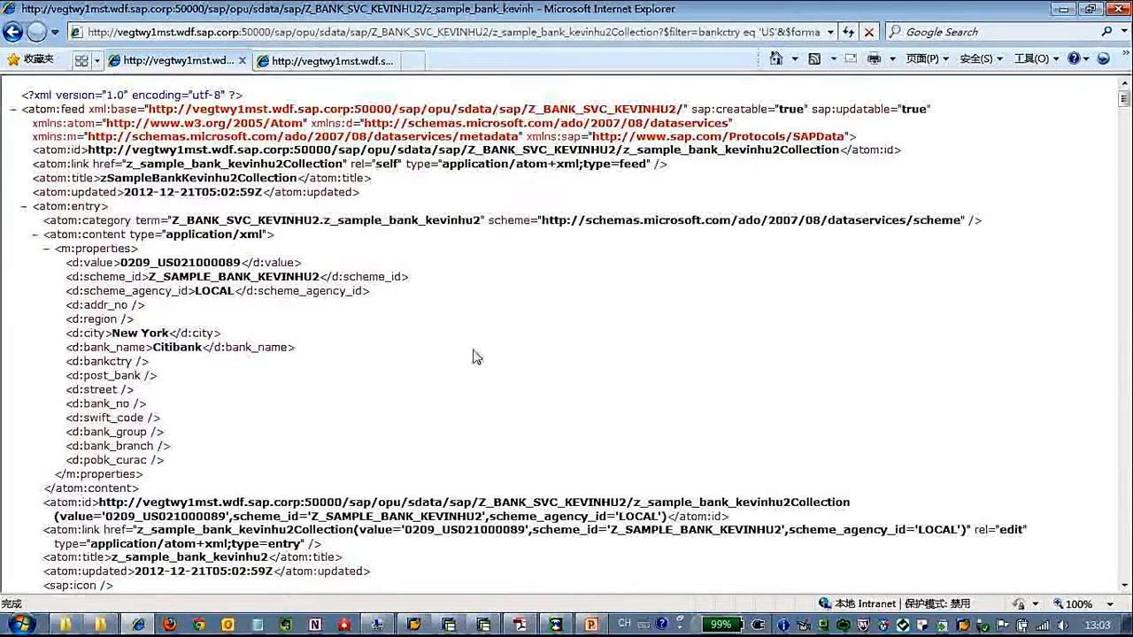
- Inspect the Citibank New York entry's properties in the 'US' feed, then bring Wfetch forward
scroll(474, 354, down, 5)
scroll(474, 350, down, 2)
scroll(474, 350, up, 2)
scroll(472, 350, up, 5)
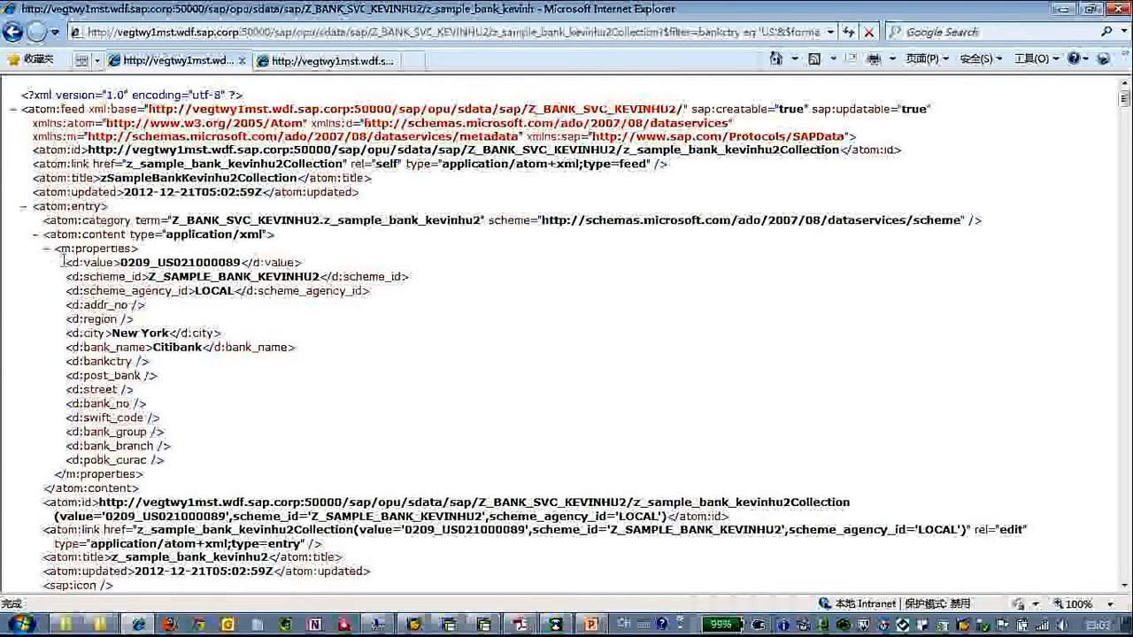
drag(64, 262, 265, 460)
click(339, 442)
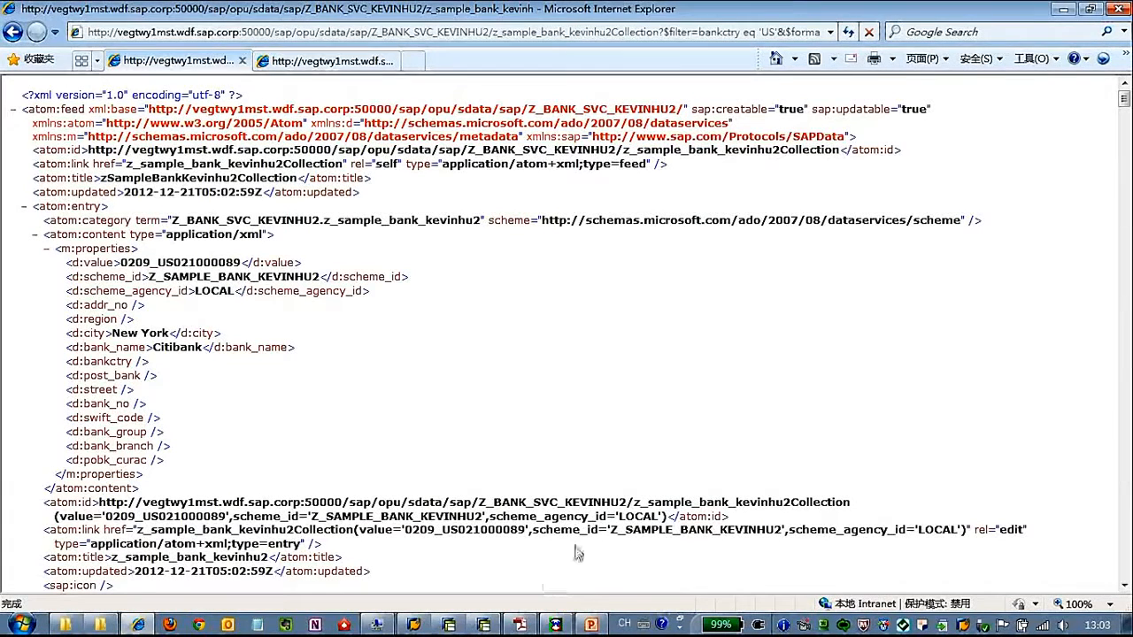
click(556, 625)
drag(580, 177, 447, 91)
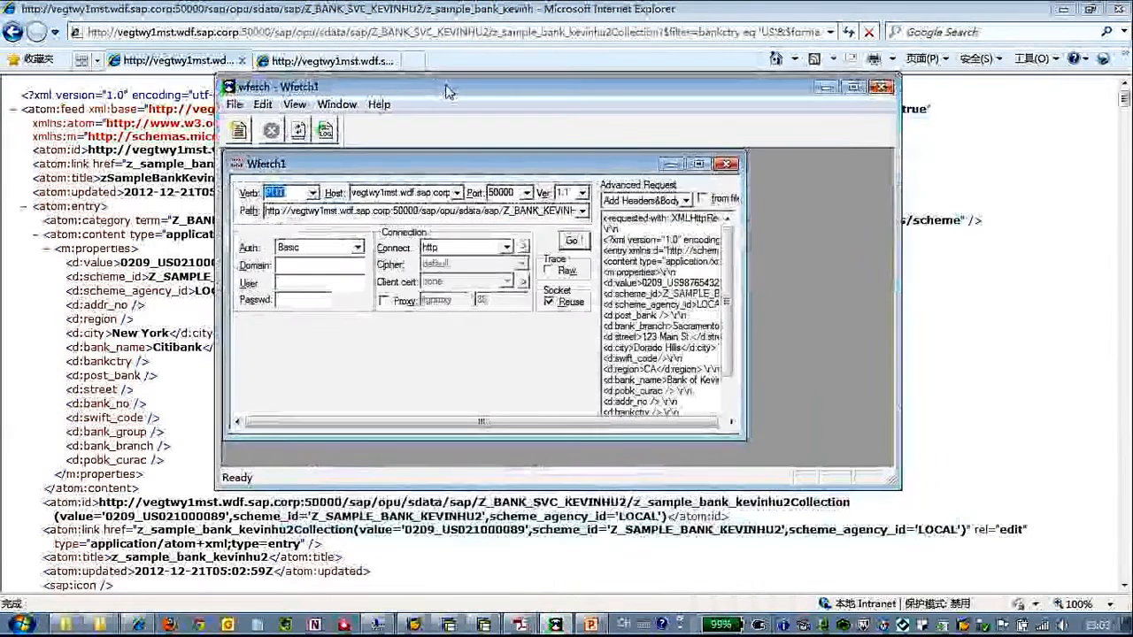
- Copy the z_sample_bank_kevinhu2Collection path from the browser into Wfetch's request path
double_click(447, 89)
click(449, 88)
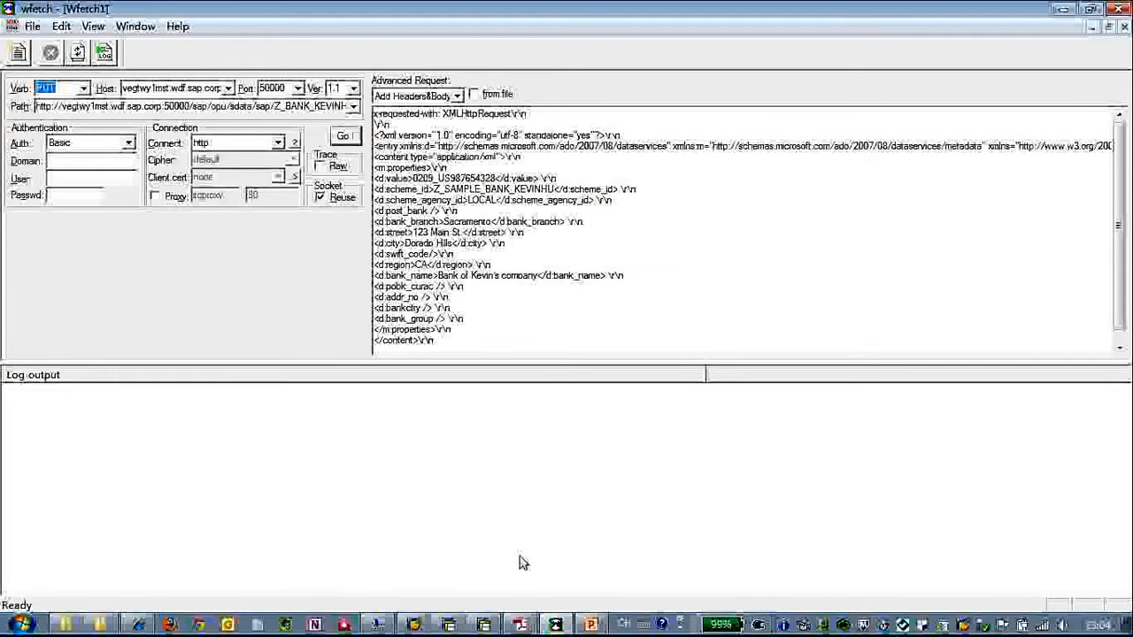
click(1067, 18)
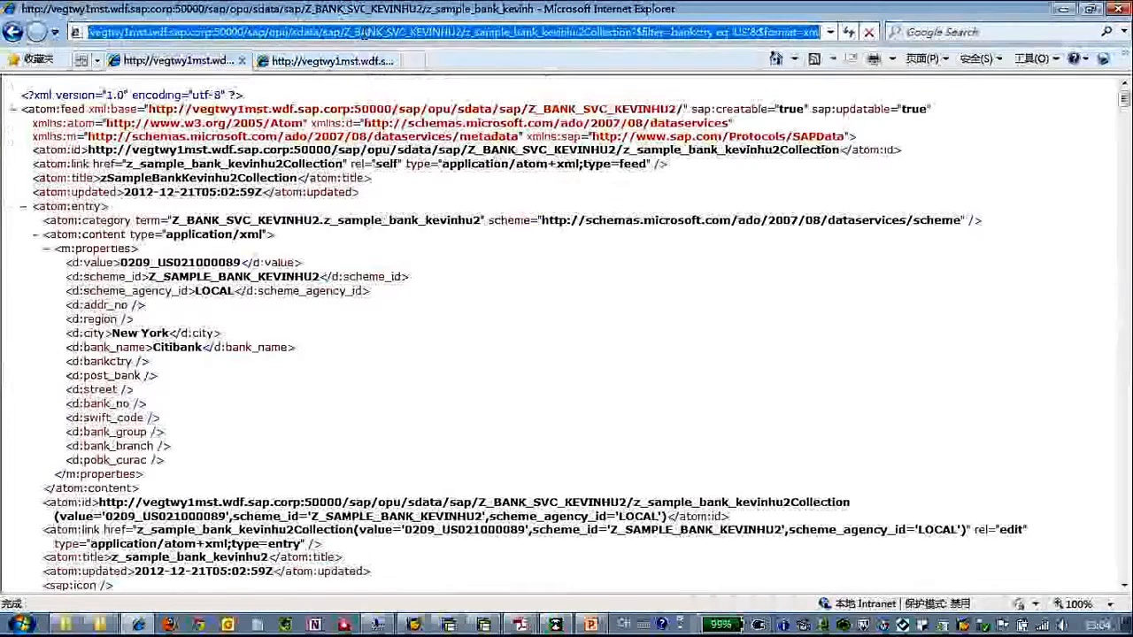
drag(243, 32, 631, 31)
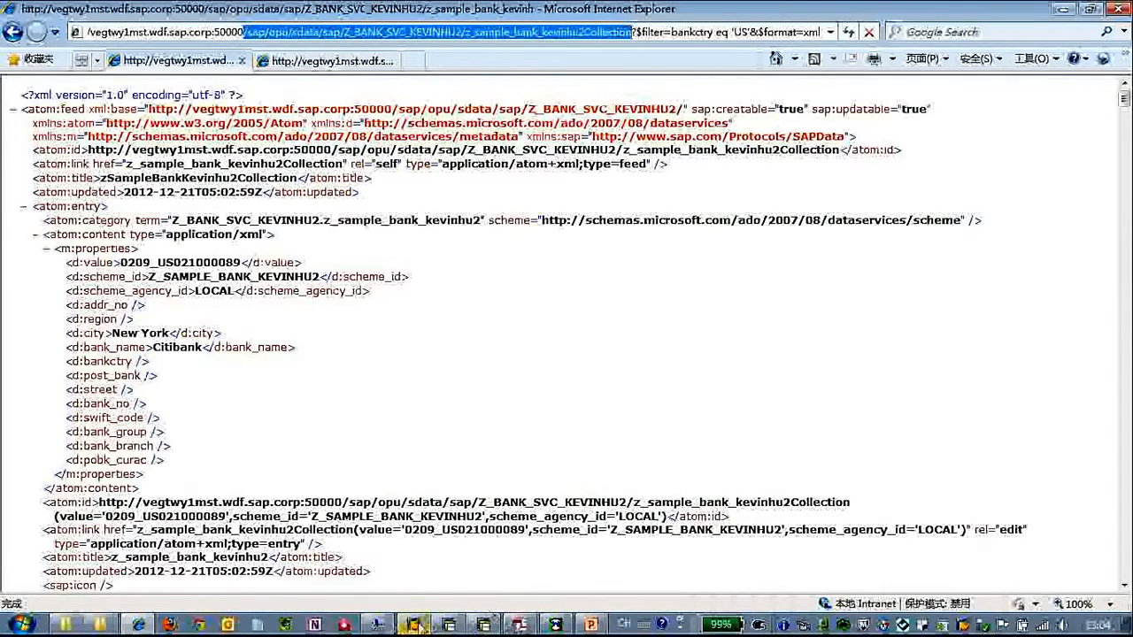
click(556, 625)
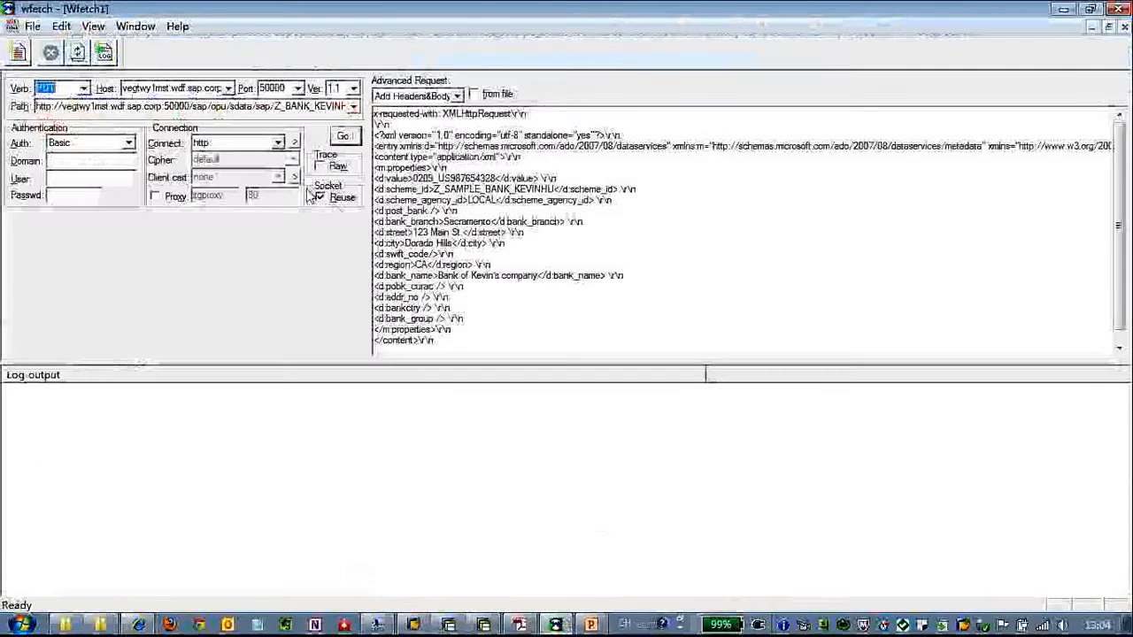
double_click(118, 107)
key(ctrl+v)
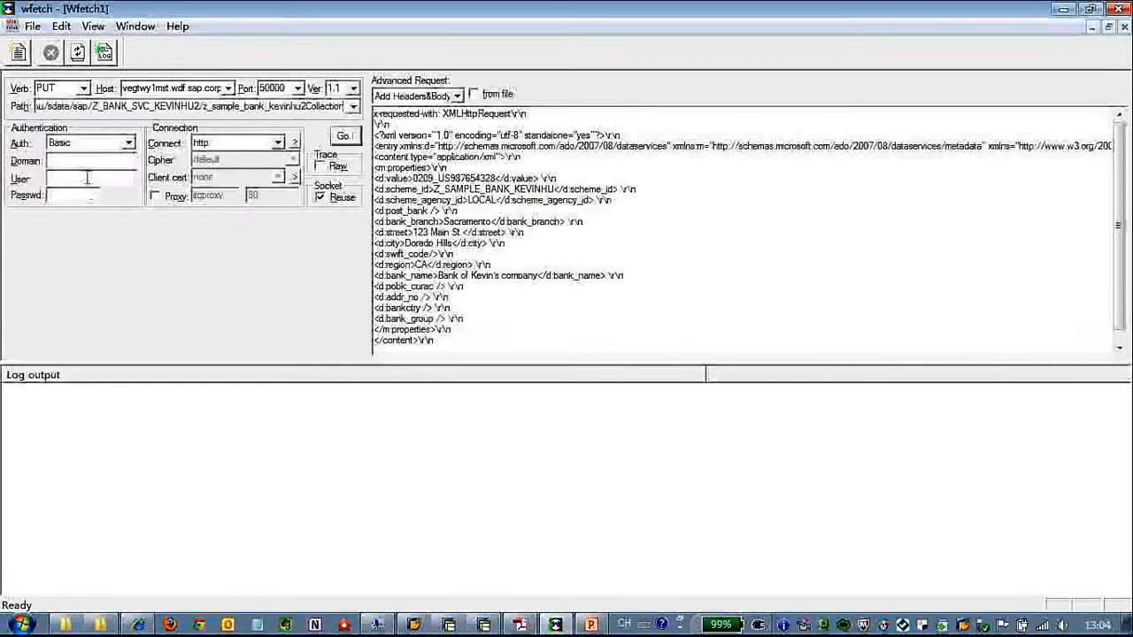
- Enter the login user and password, and check the request path ends with the collection name
click(88, 179)
text(i068397*******)
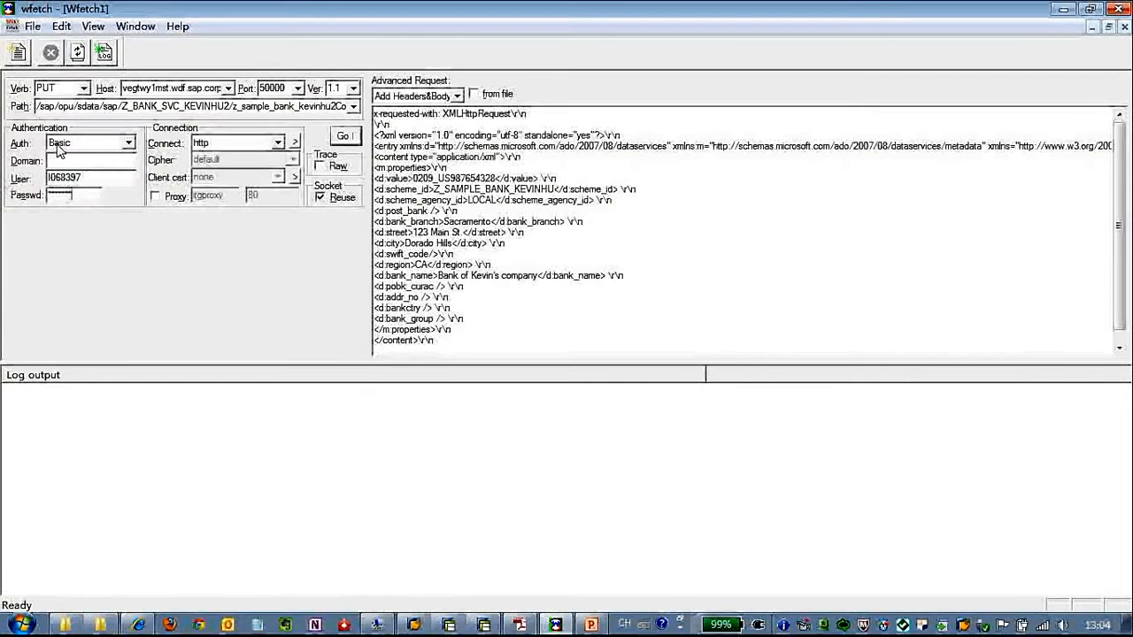
triple_click(187, 106)
click(242, 107)
drag(272, 107, 348, 107)
click(338, 107)
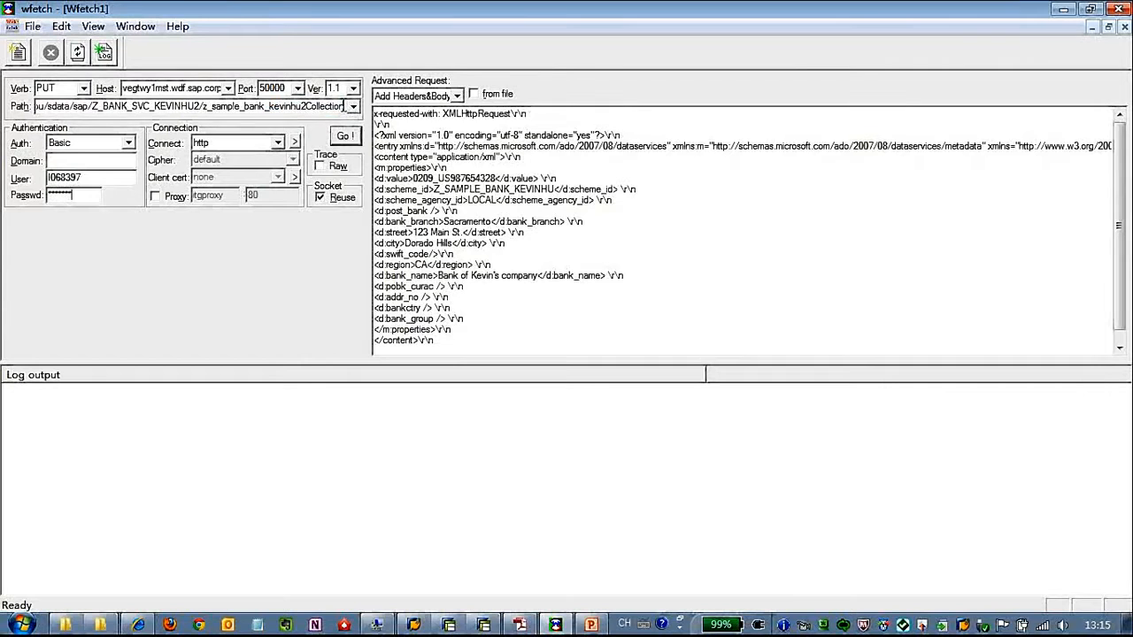
click(458, 190)
double_click(316, 106)
- Switch the verb to POST and change the bank value to 0209_US987654329
click(84, 88)
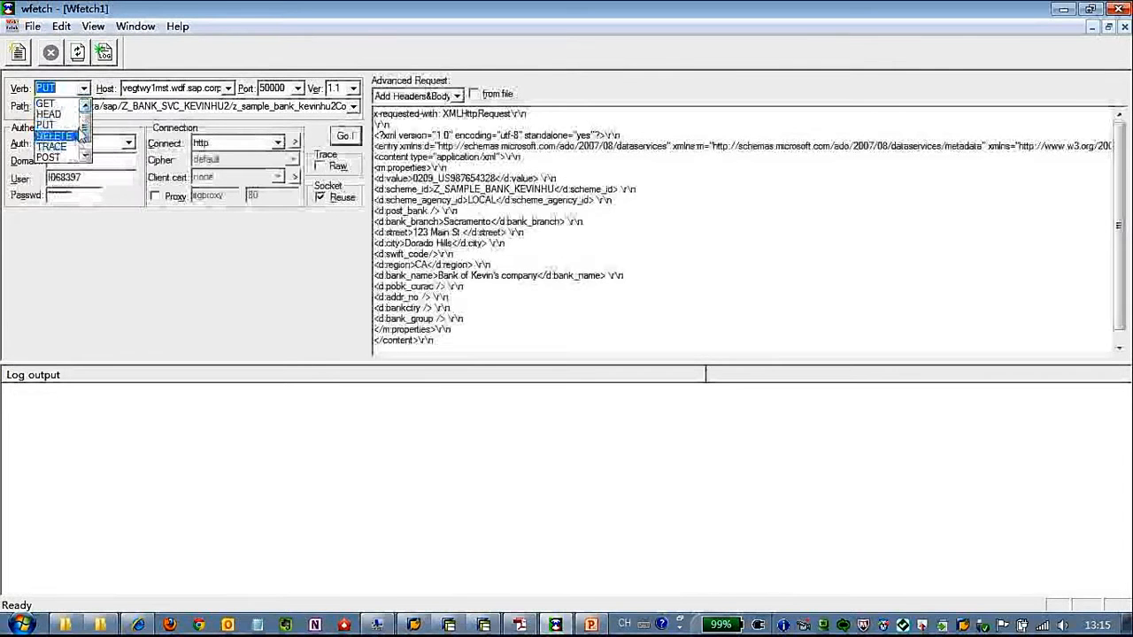
drag(83, 134, 85, 142)
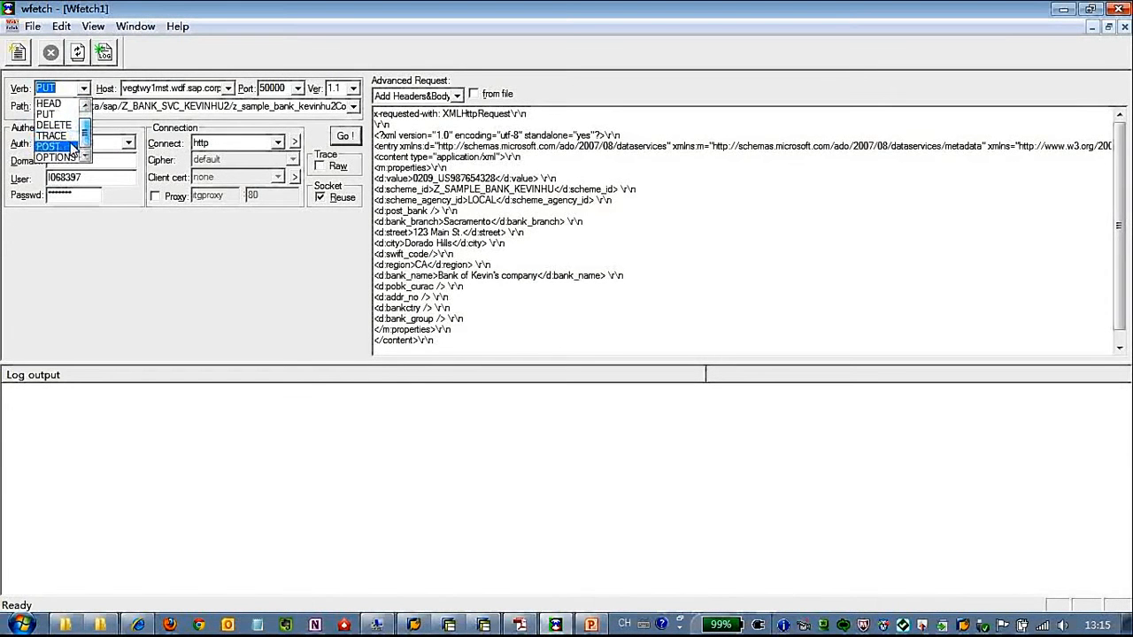
click(74, 147)
click(468, 150)
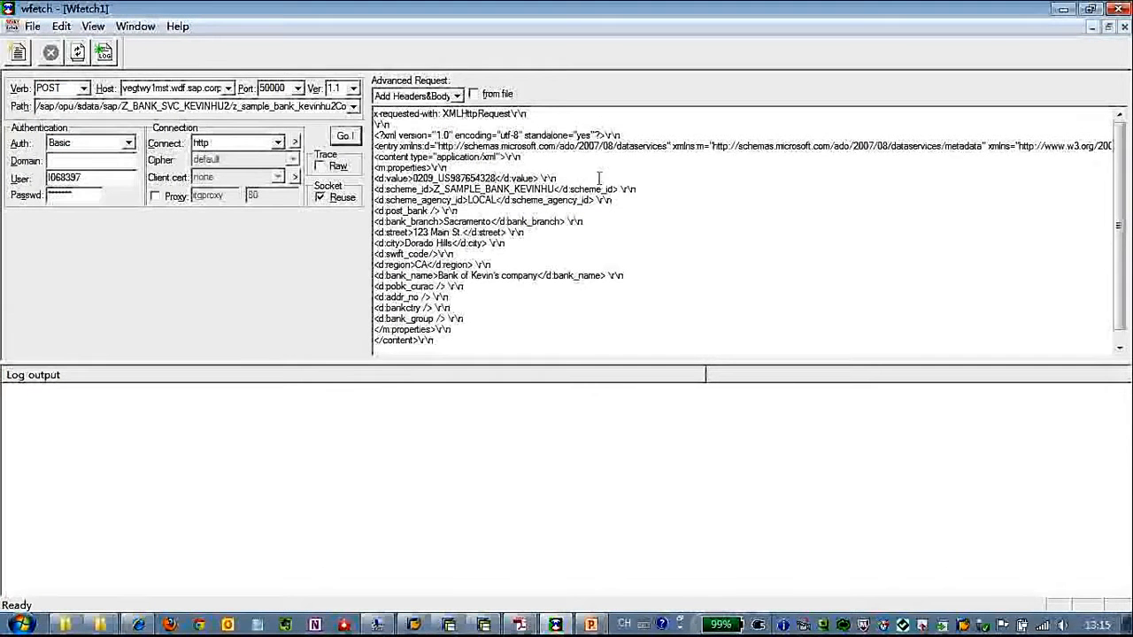
key(BackSpace)
text(9)
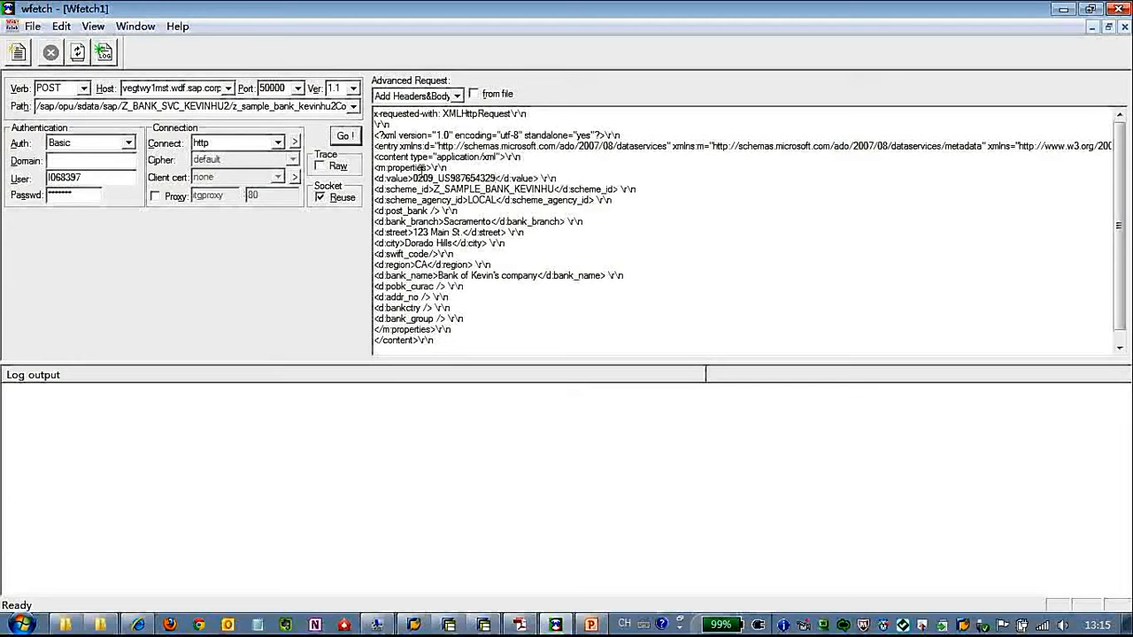
- Check the new bank value digits and the service name in the request path
click(426, 179)
click(430, 179)
drag(451, 179, 493, 179)
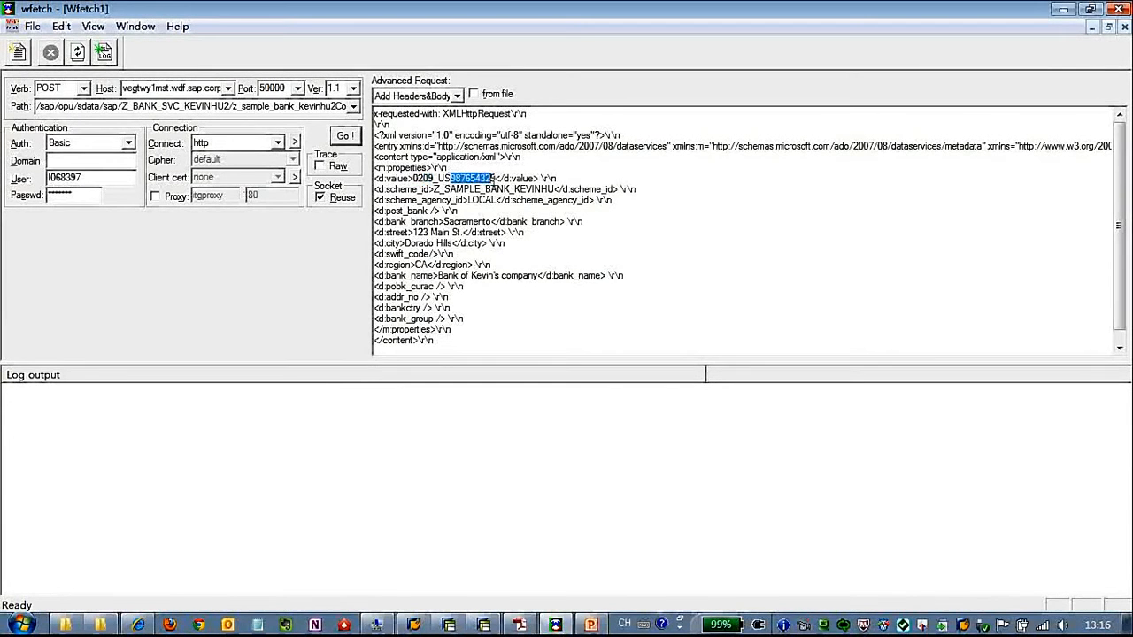
click(434, 179)
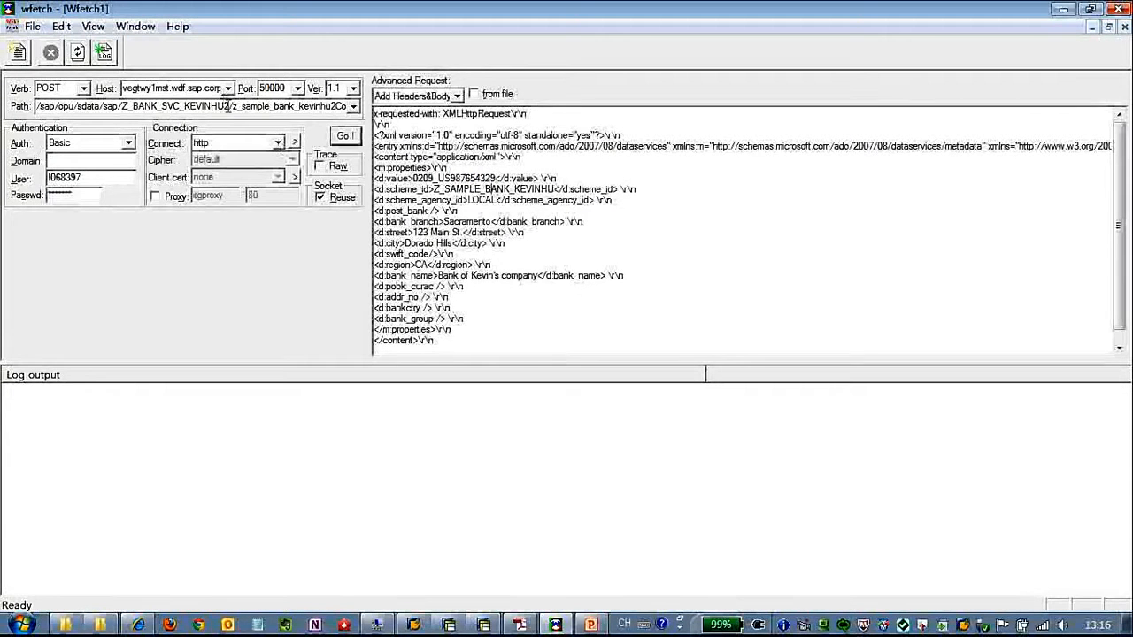
drag(229, 106, 92, 106)
click(194, 107)
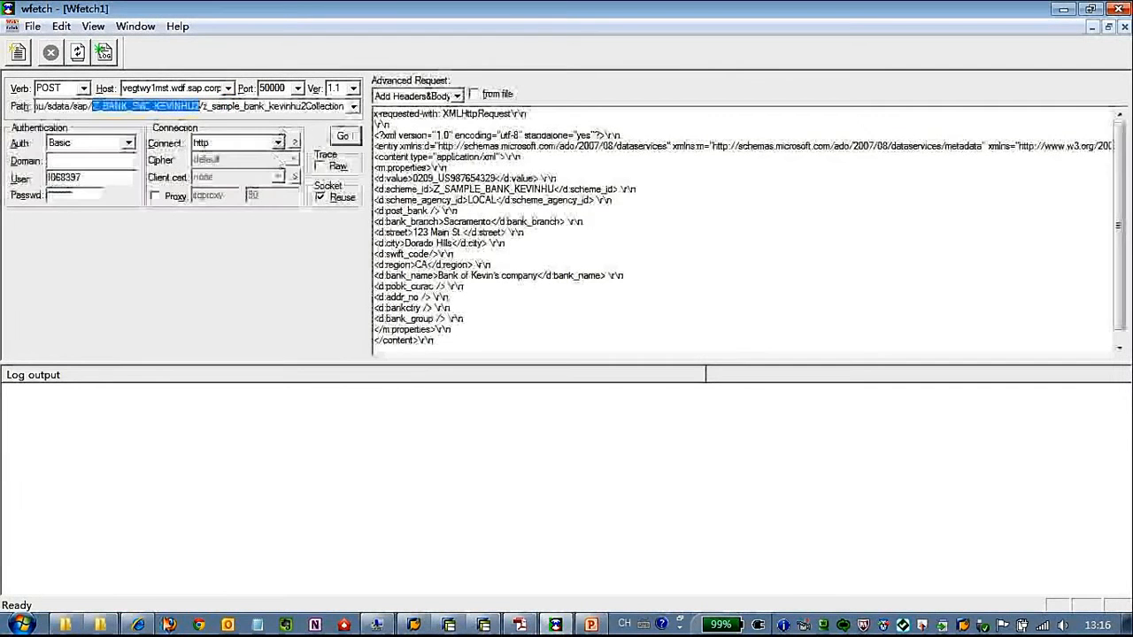
- Set scheme_id to Z_SAMPLE_BANK_KEVINHU2 and shorten the bank name to Bank of Kevin
click(141, 625)
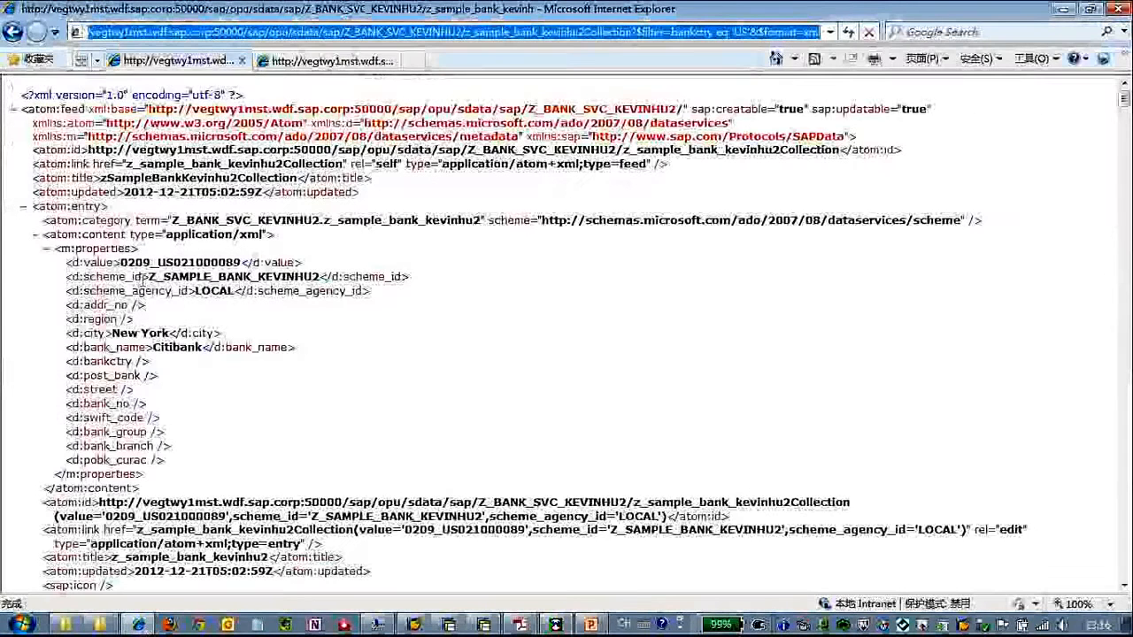
drag(148, 277, 319, 277)
key(ctrl+c)
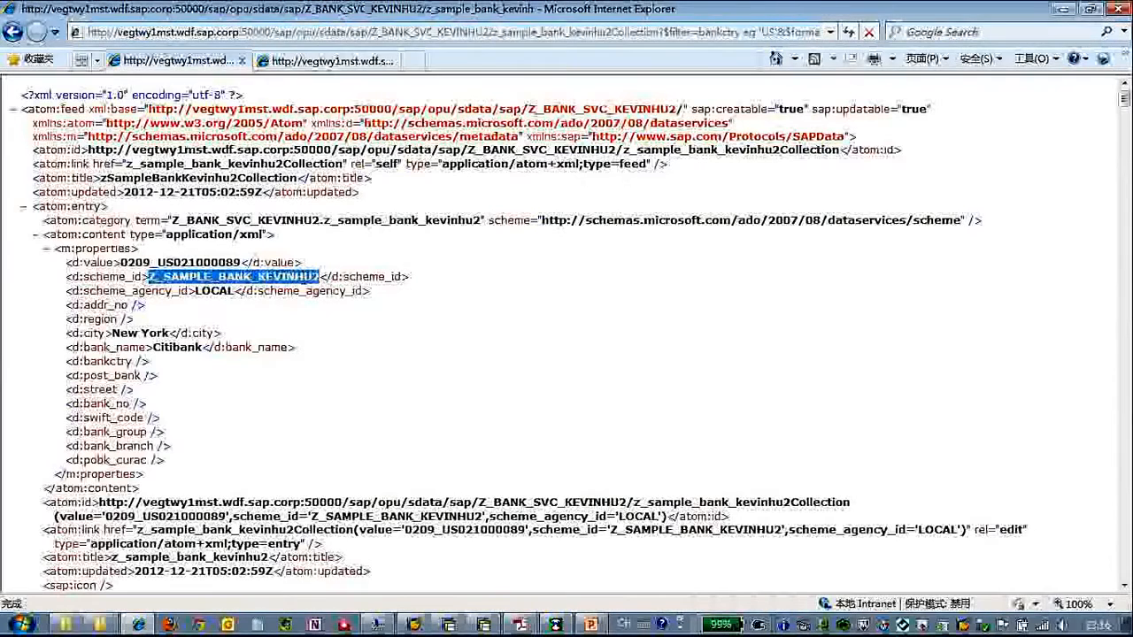
click(556, 625)
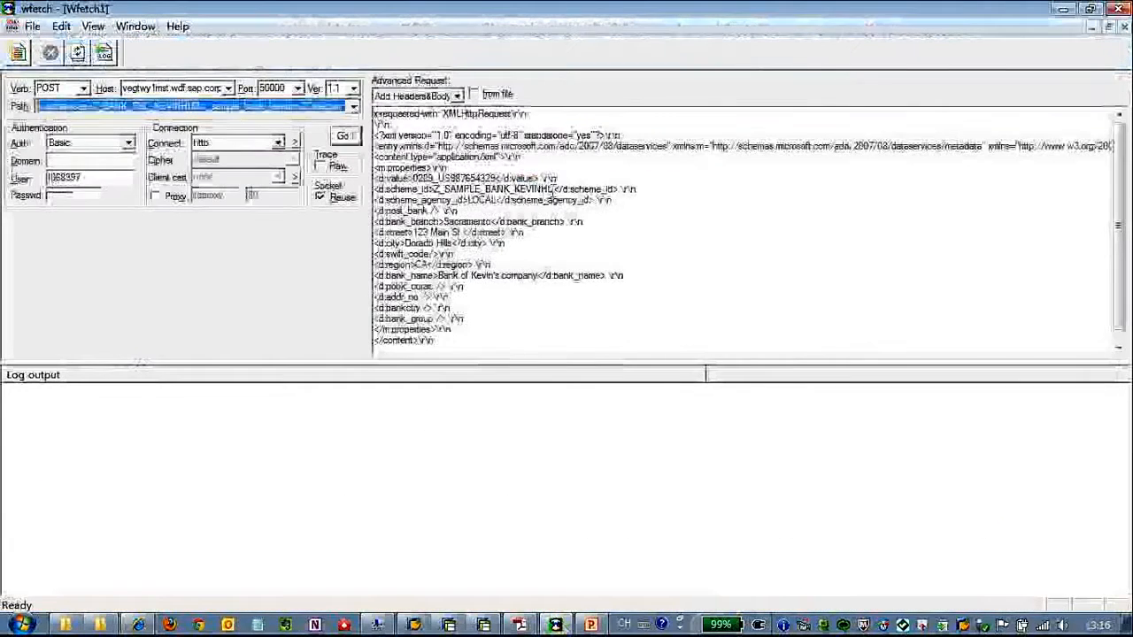
drag(556, 189, 435, 189)
key(ctrl+v)
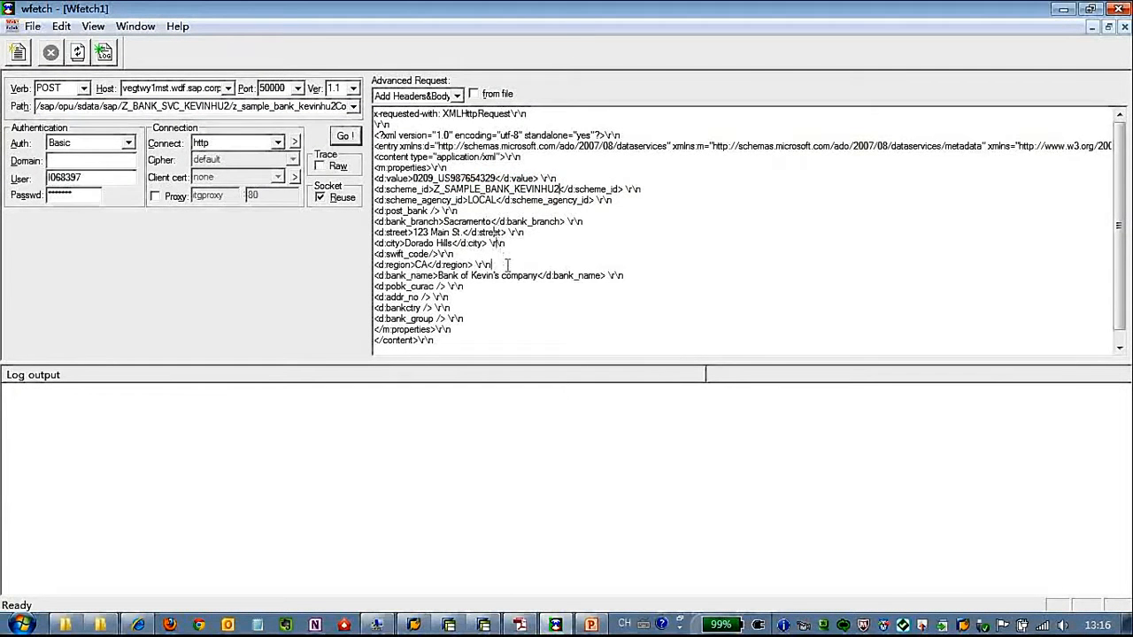
drag(537, 275, 493, 276)
key(BackSpace)
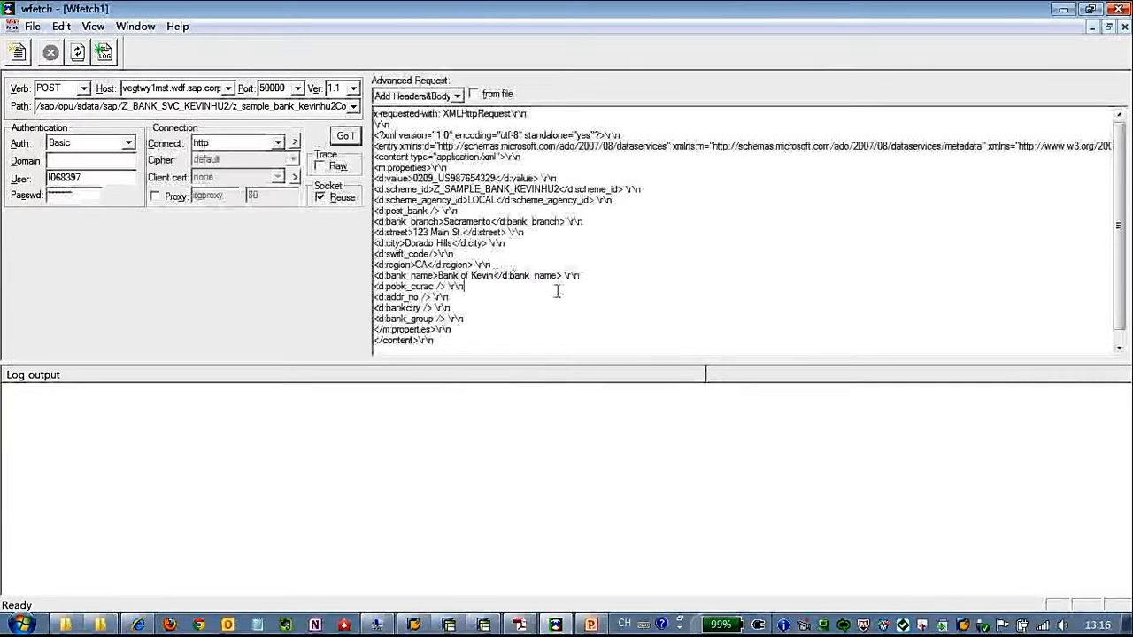
- Send the POST request and confirm the HTTP/1.1 201 Created status in the log
click(346, 136)
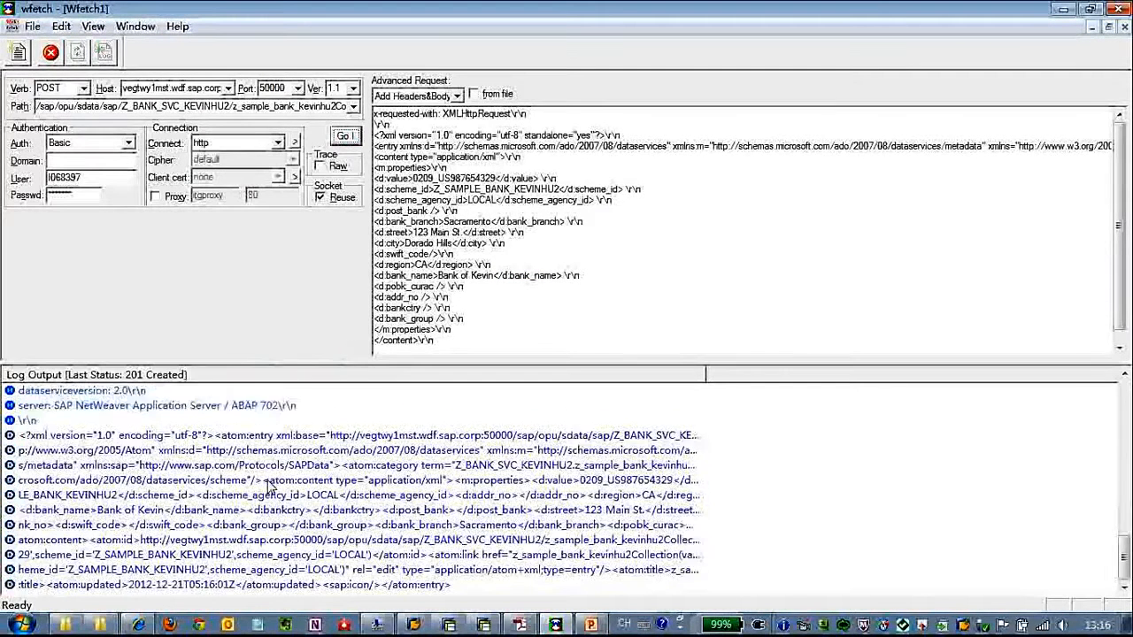
click(270, 436)
scroll(270, 440, up, 3)
scroll(270, 441, up, 2)
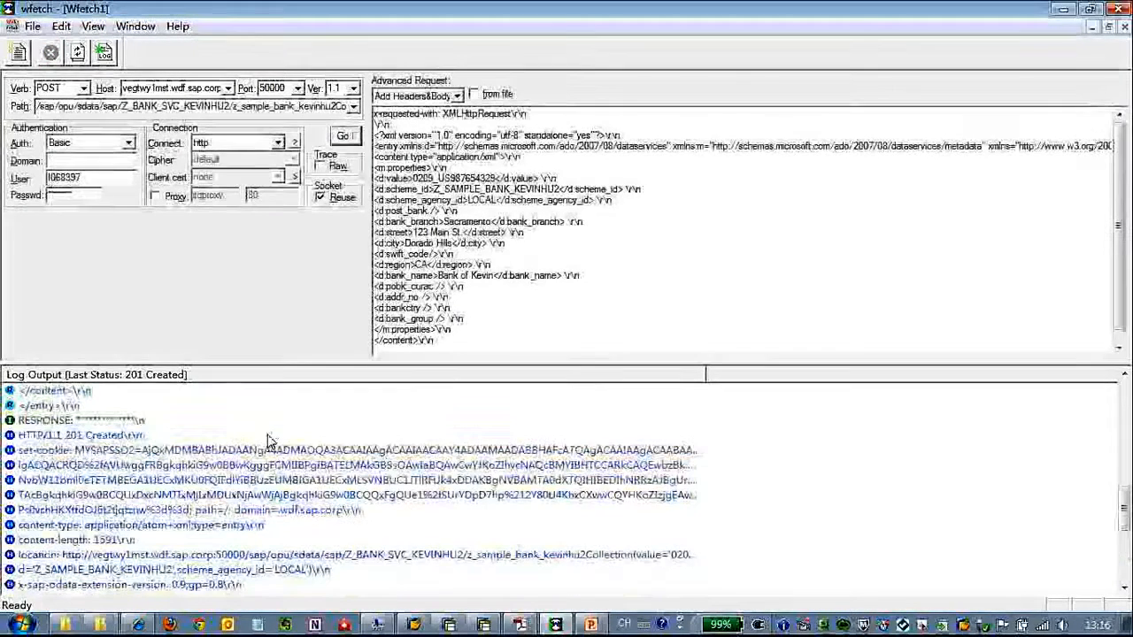
click(140, 436)
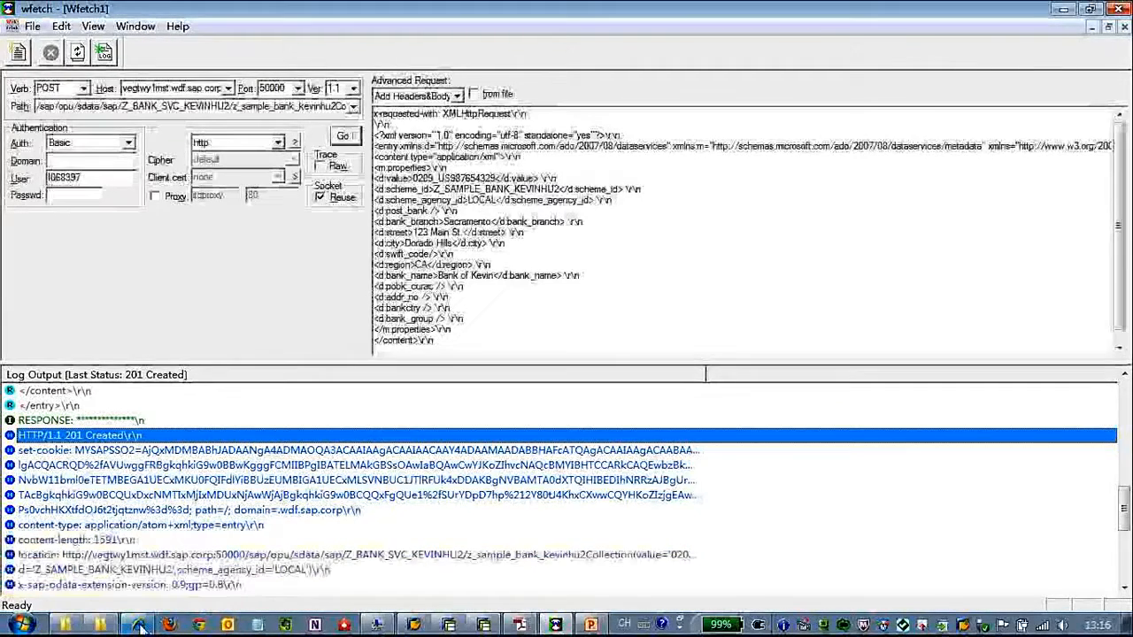
- Copy the new entry's id URL from the browser feed into Wfetch's request path
click(139, 625)
drag(99, 501, 675, 517)
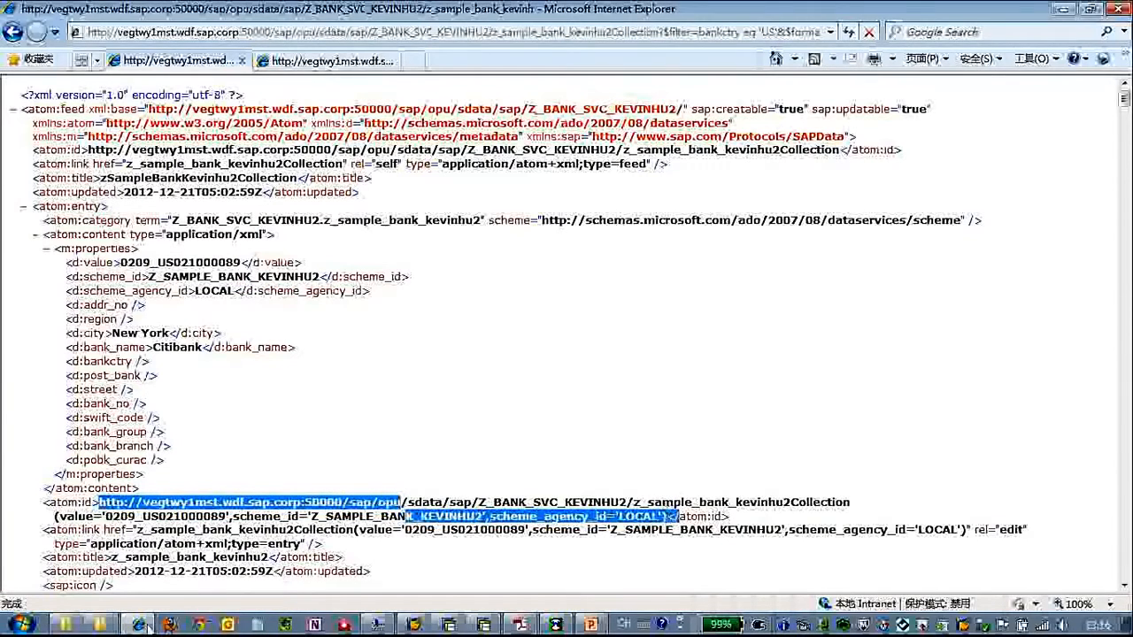
click(416, 453)
click(556, 625)
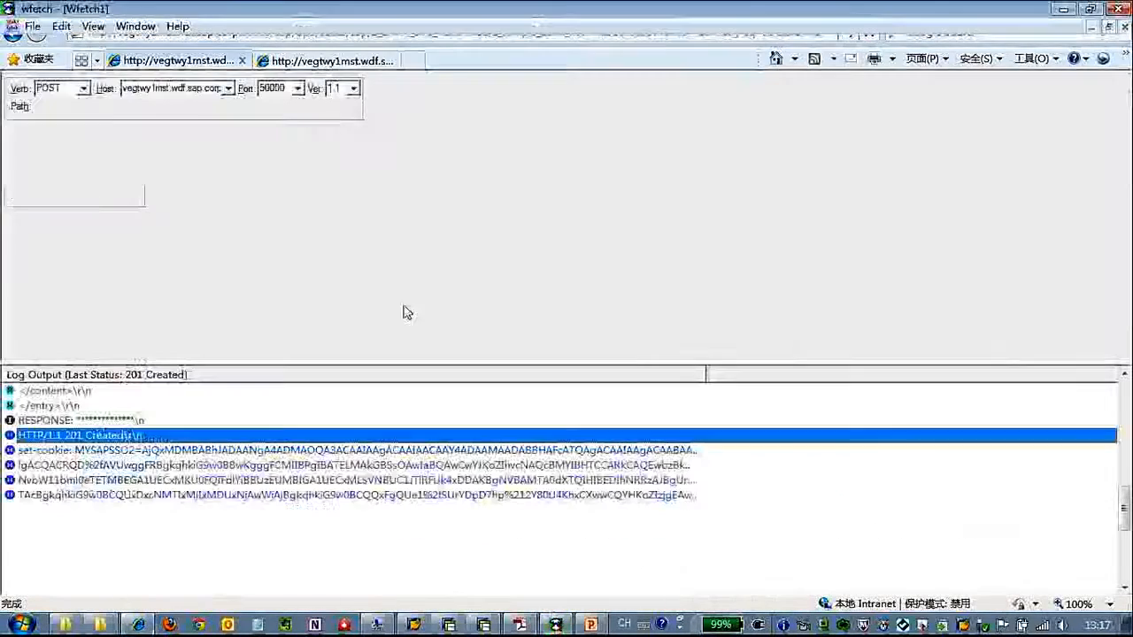
triple_click(223, 106)
key(ctrl+v)
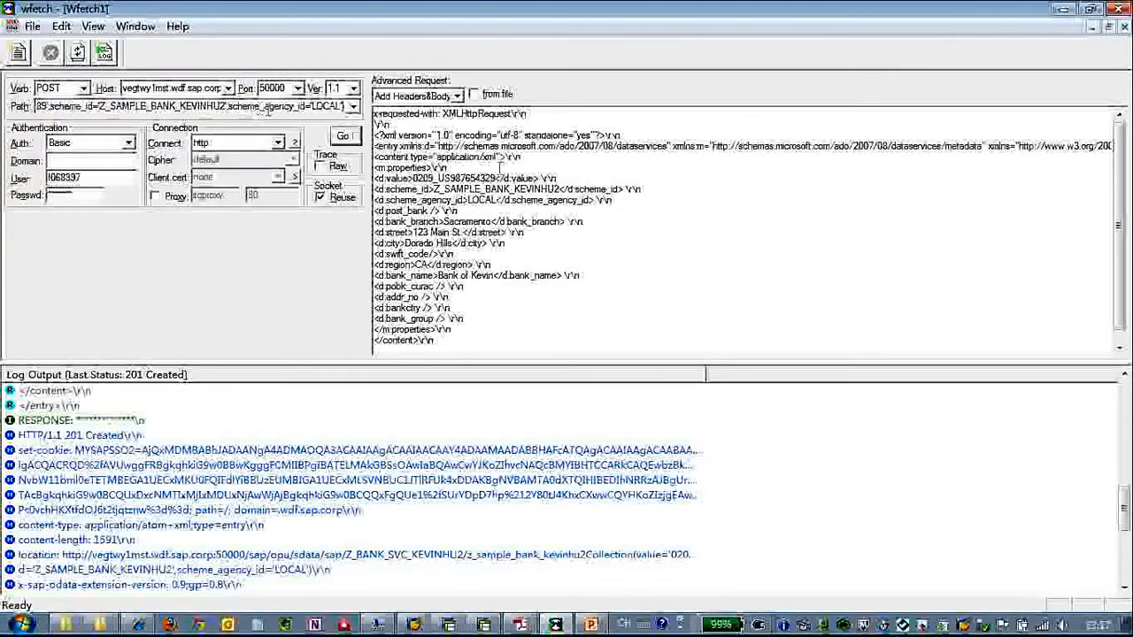
- Replace the key in the request path with 0209_US987654329
drag(413, 178, 479, 179)
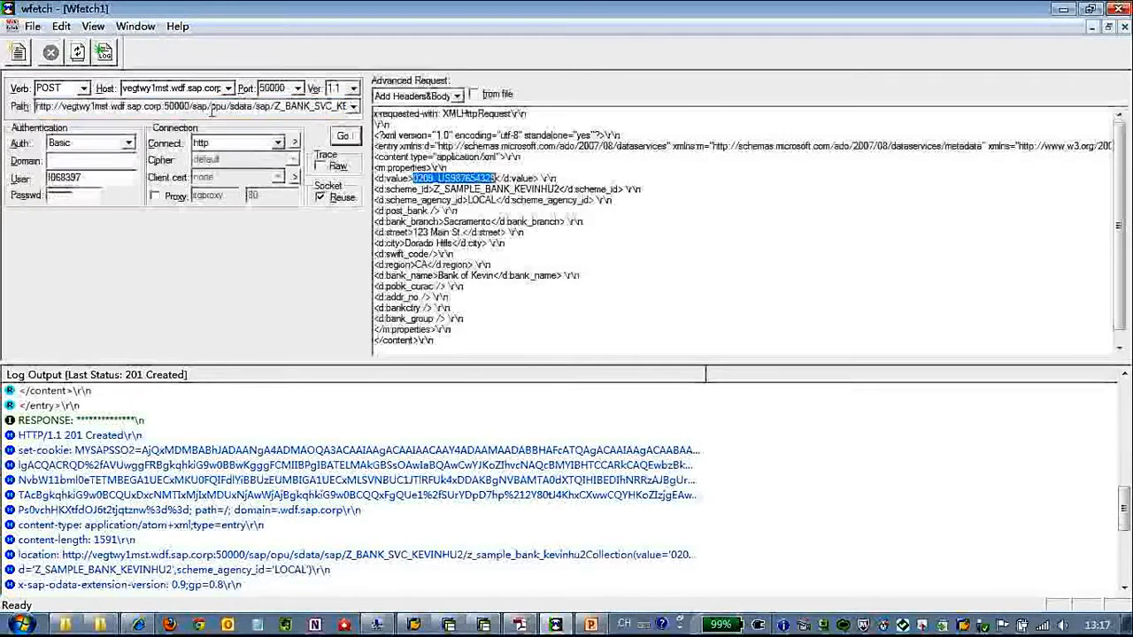
click(166, 107)
drag(152, 107, 10, 107)
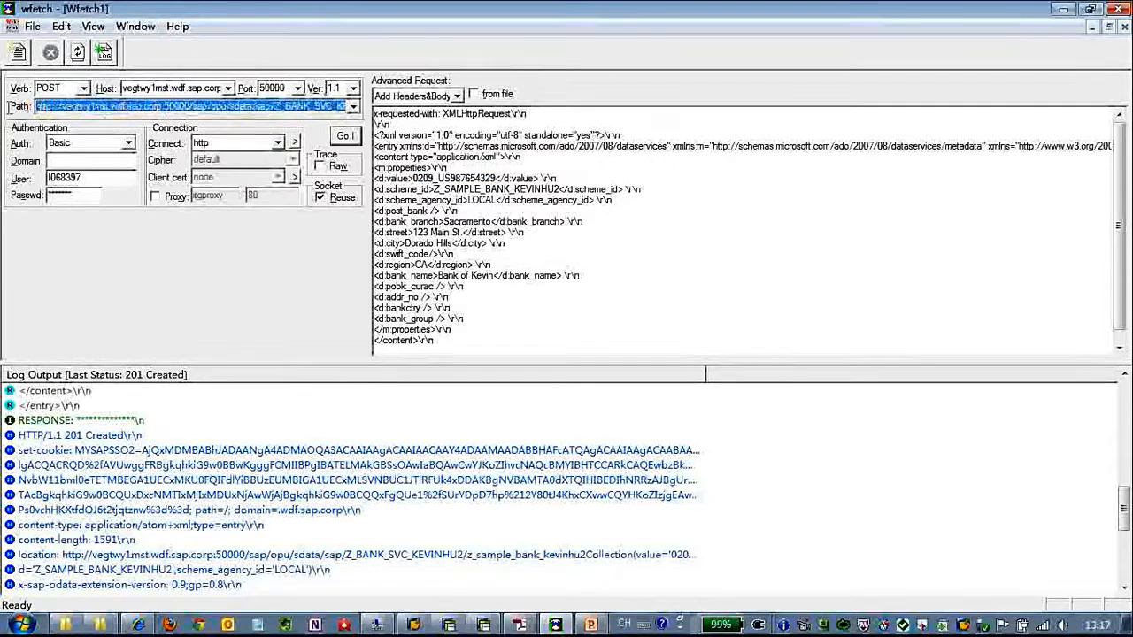
click(270, 106)
mouse_move(186, 106)
mouse_down()
mouse_move(353, 107)
mouse_move(184, 107)
mouse_up()
click(109, 106)
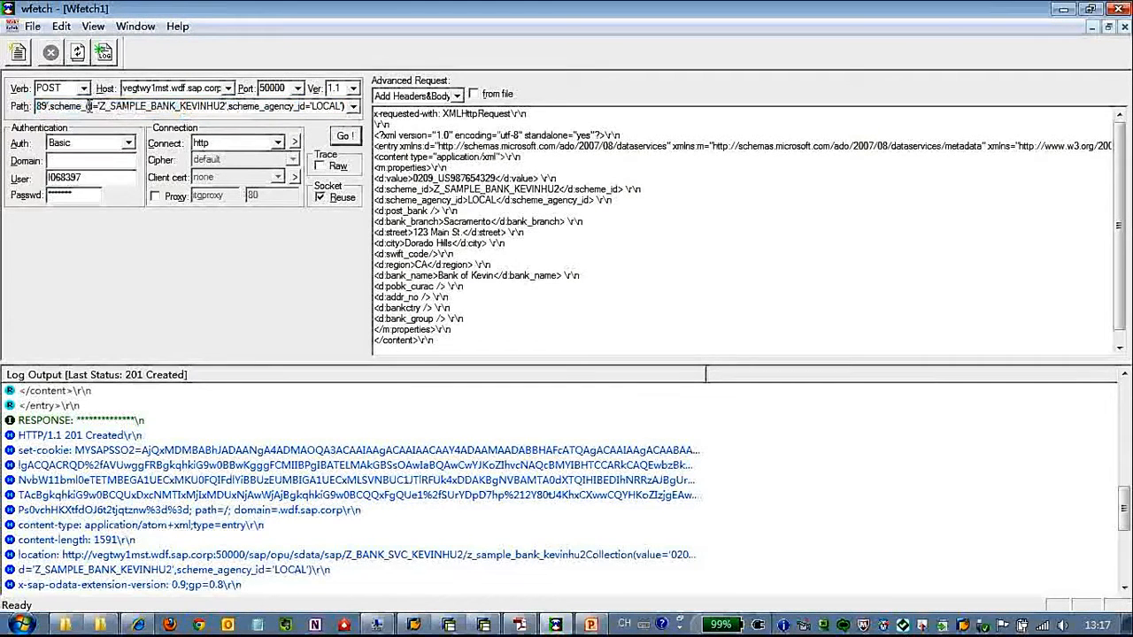
key(BackSpace)
key(Left)
key(Left)
key(Left)
key(Left)
key(Left)
key(Left)
key(Left)
key(Left)
key(Left)
key(Left)
key(Left)
key(Left)
key(Left)
key(Left)
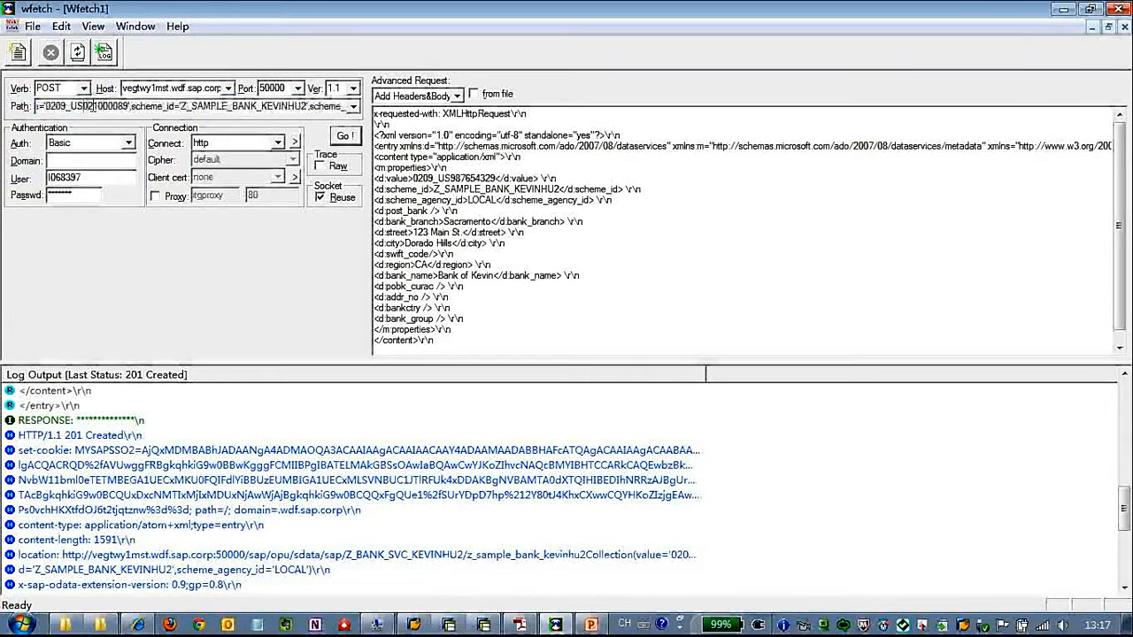
key(shift+Right)
key(shift+Right)
key(shift+Right)
key(shift+Right)
key(shift+Right)
key(shift+Right)
key(shift+Right)
key(shift+Right)
key(shift+Right)
key(shift+Right)
key(shift+Right)
key(shift+Right)
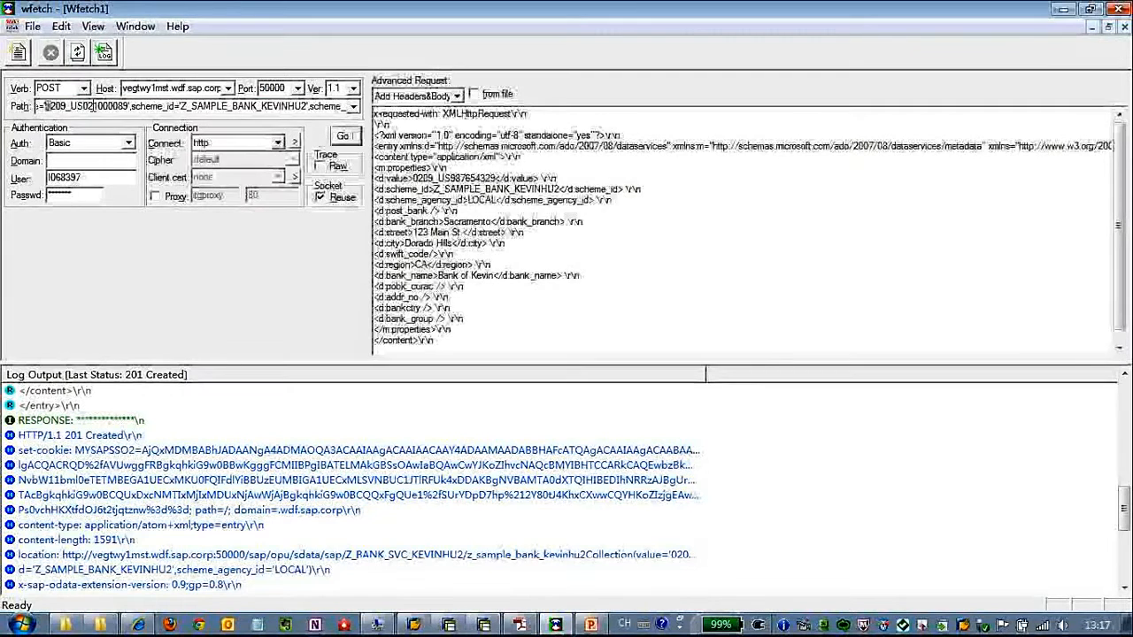
key(shift+Right)
text(0209_US987654329)
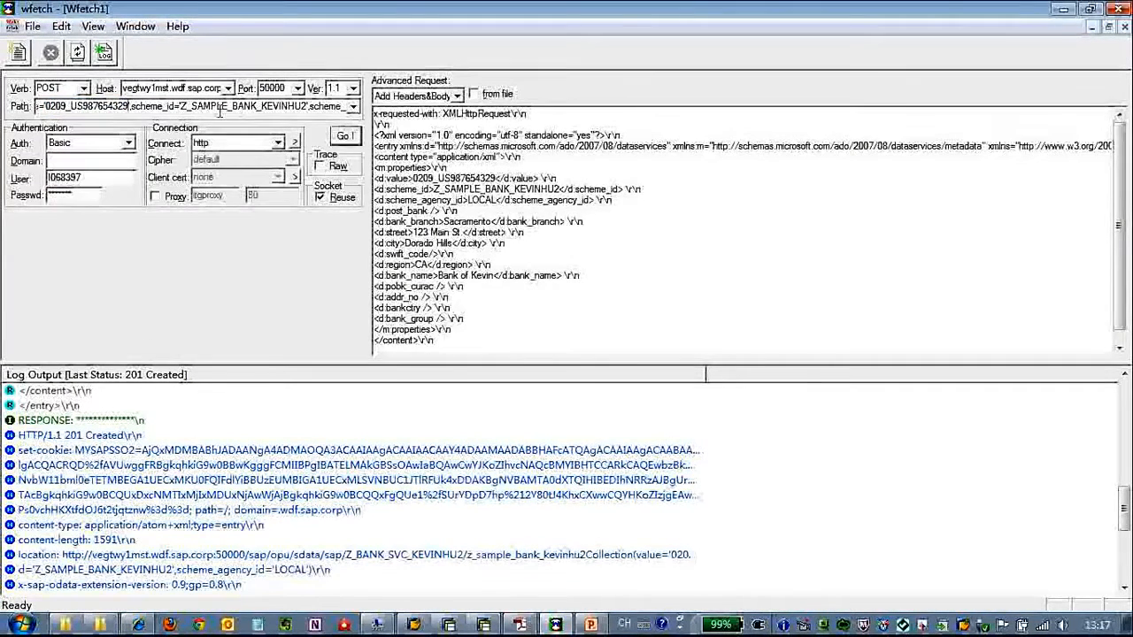
click(84, 88)
- Send a GET request for the new entry with Advanced Request disabled
drag(85, 125, 84, 112)
click(52, 104)
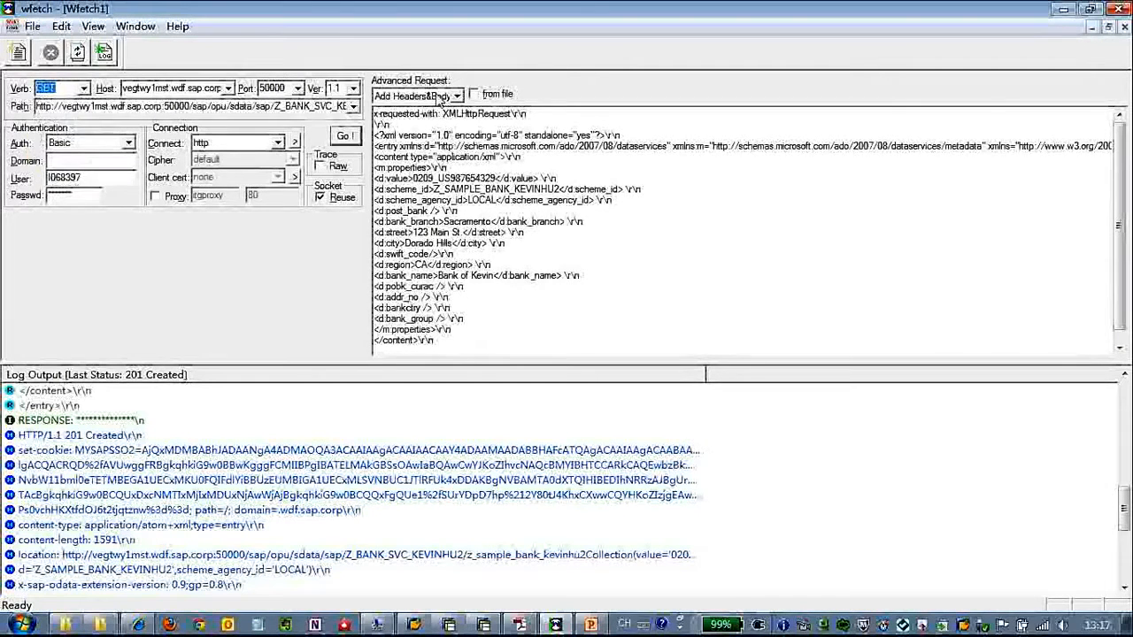
click(456, 95)
click(398, 111)
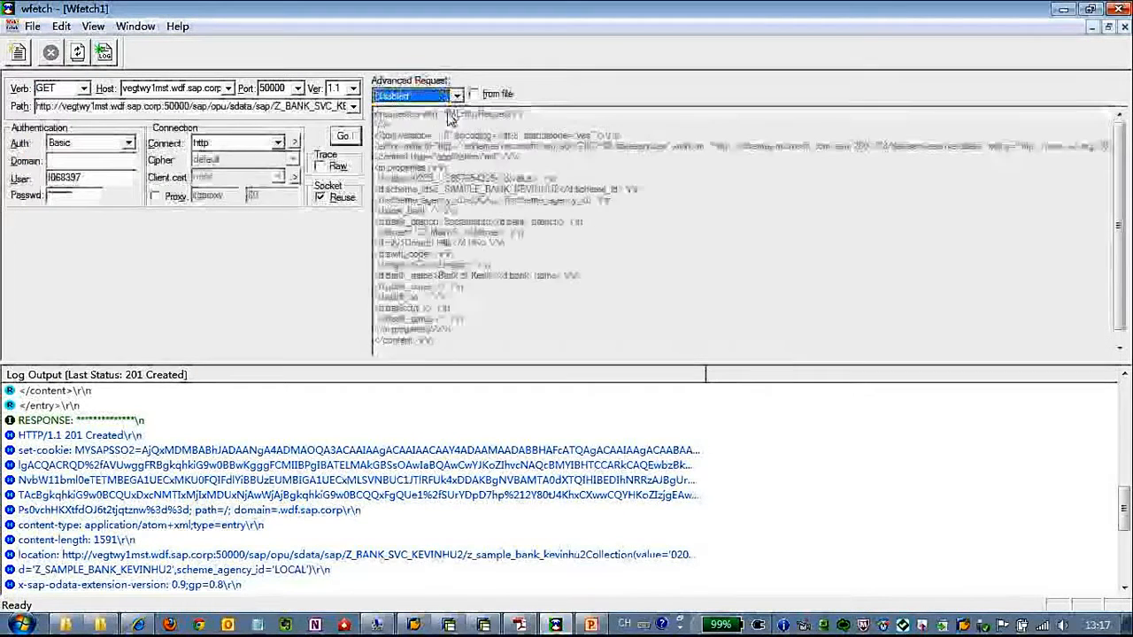
click(344, 138)
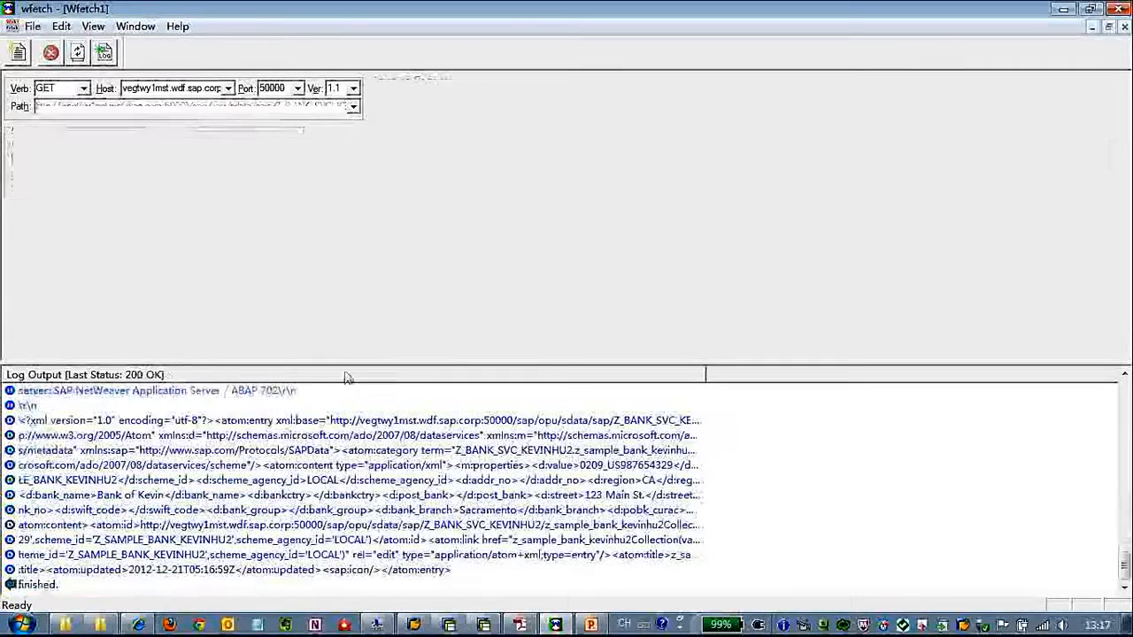
- Check the response log for the entry's key values, scheme and agency, and Bank of Kevin
click(296, 452)
scroll(305, 456, up, 4)
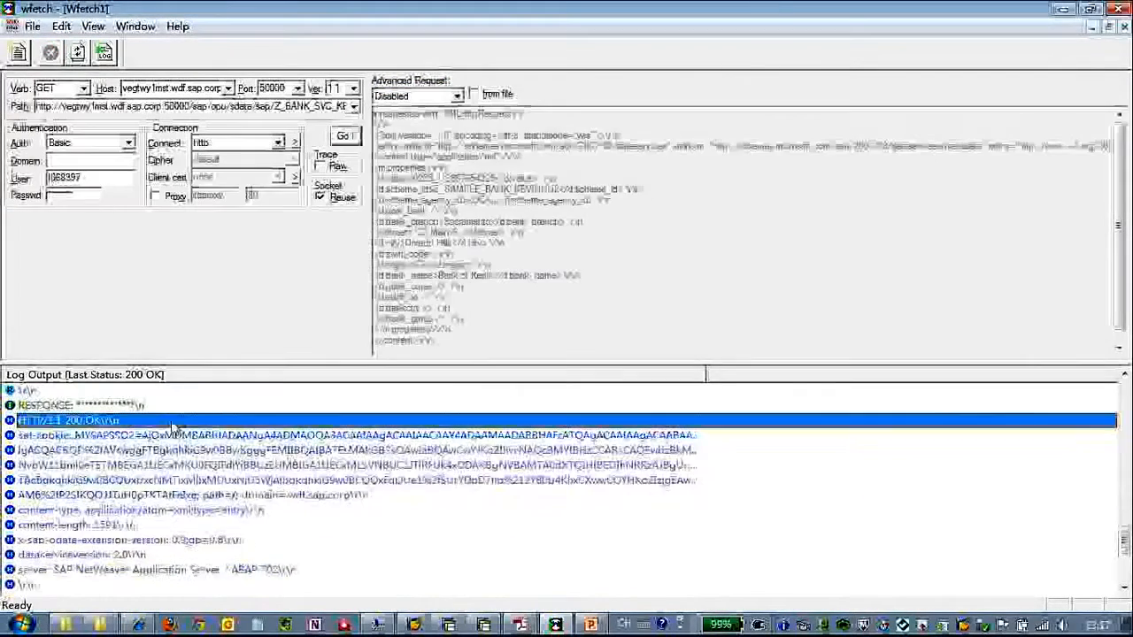
scroll(339, 502, down, 4)
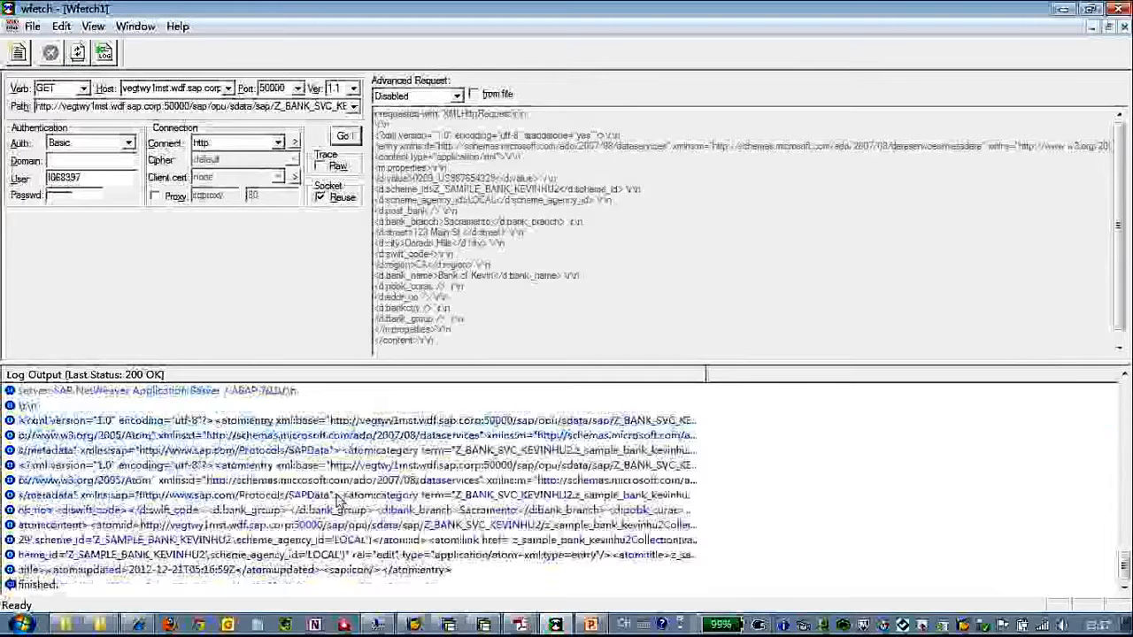
click(527, 526)
click(578, 541)
click(354, 556)
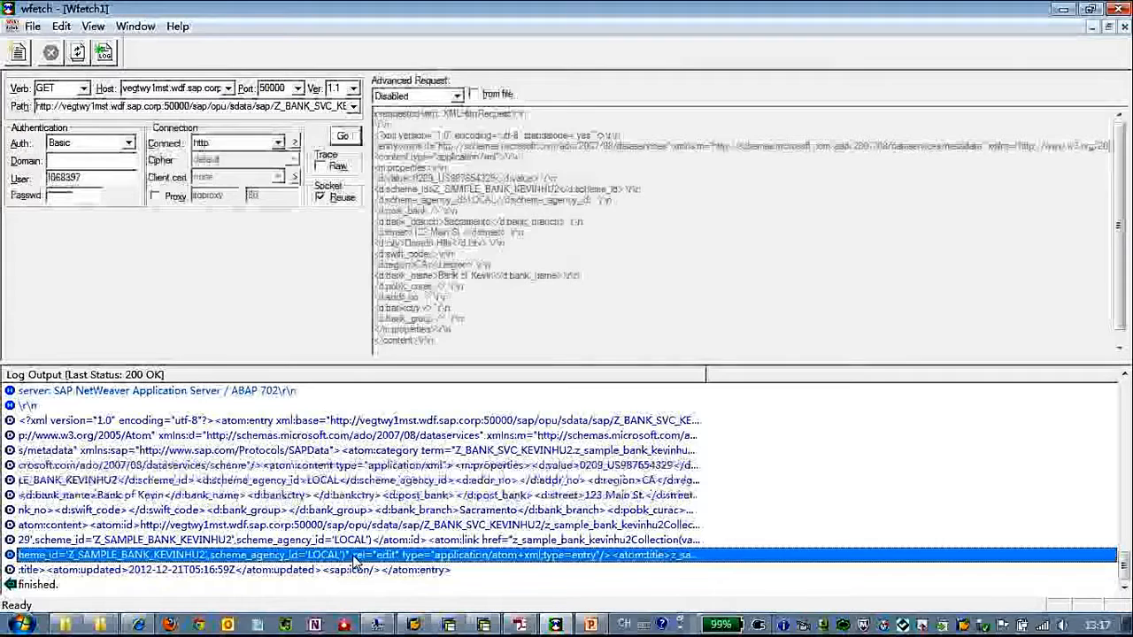
click(126, 503)
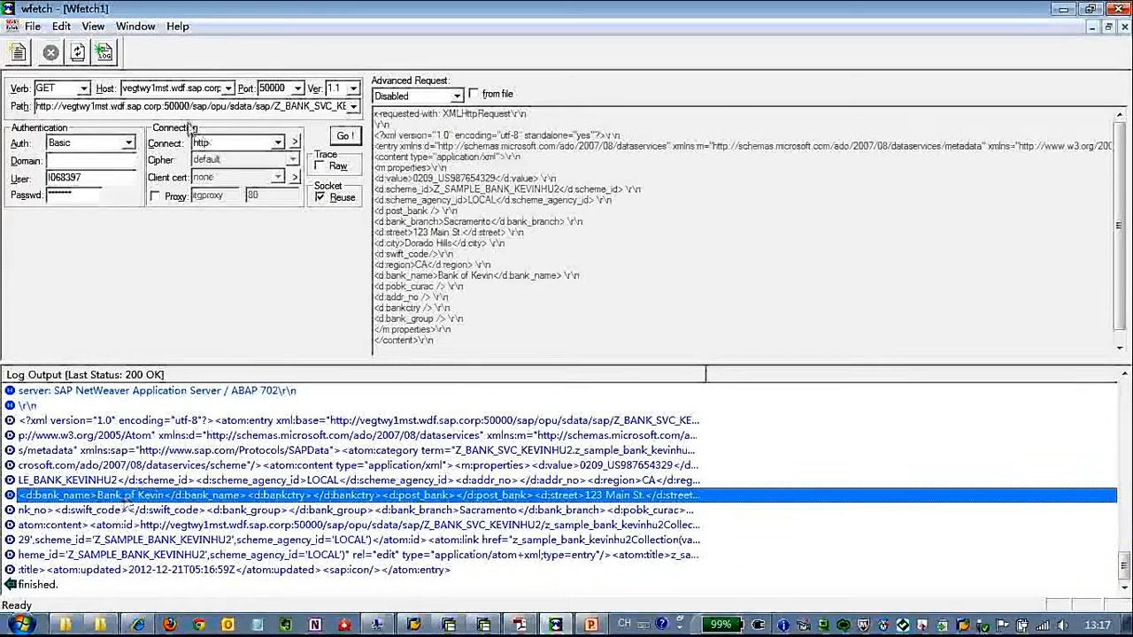
click(83, 88)
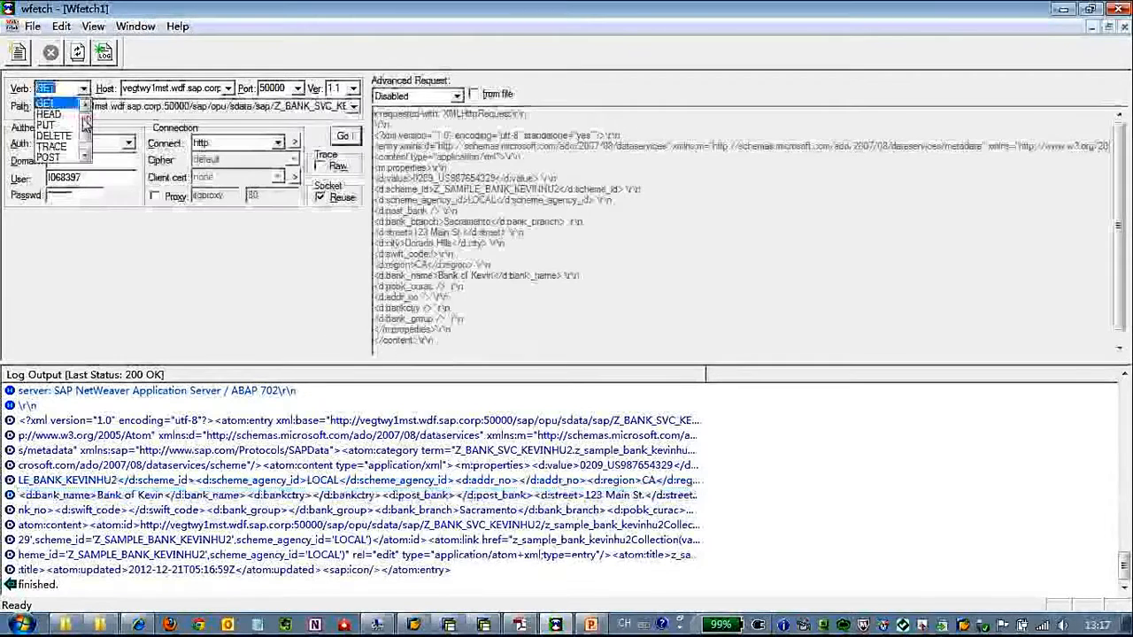
- Send a PUT with Add Headers&Body, appending 'company' to the bank name Bank of Kevin'
click(153, 106)
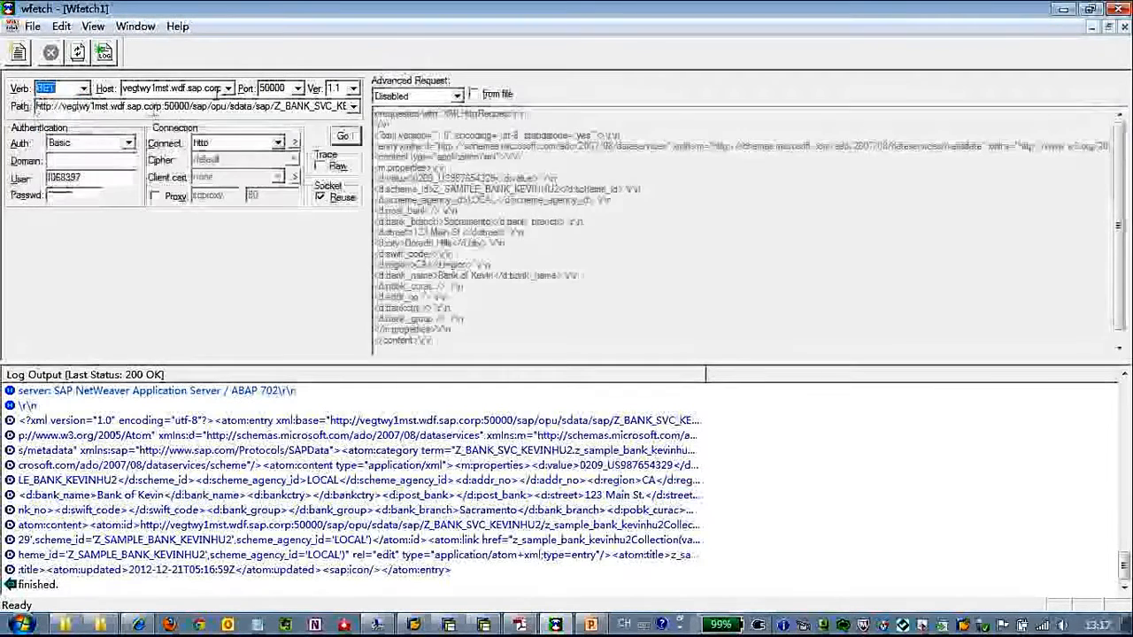
double_click(250, 107)
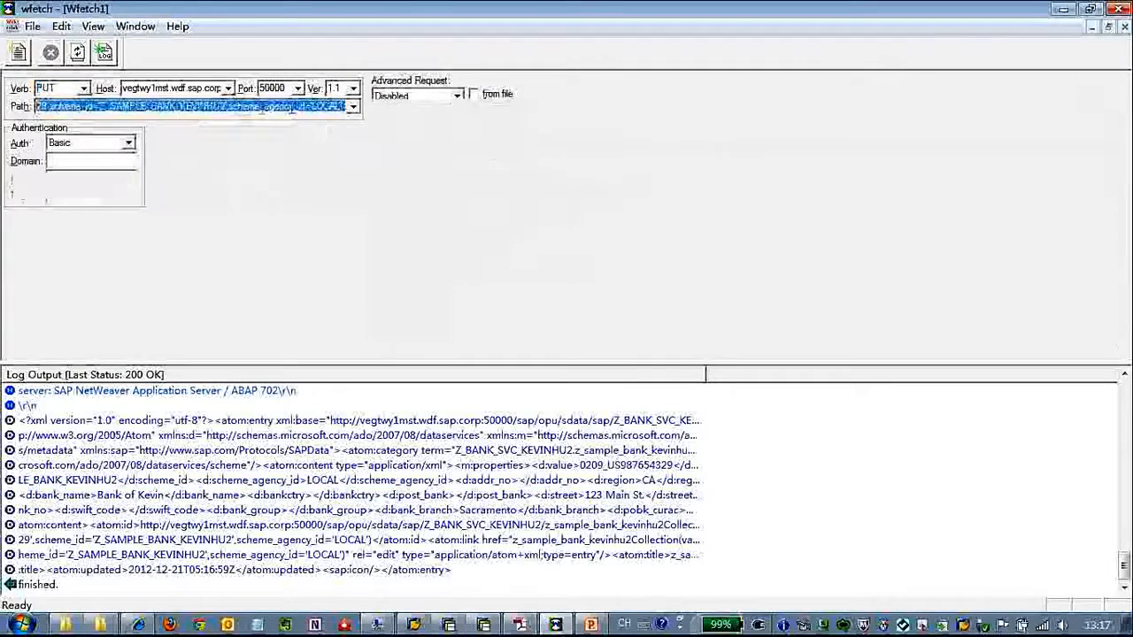
click(417, 96)
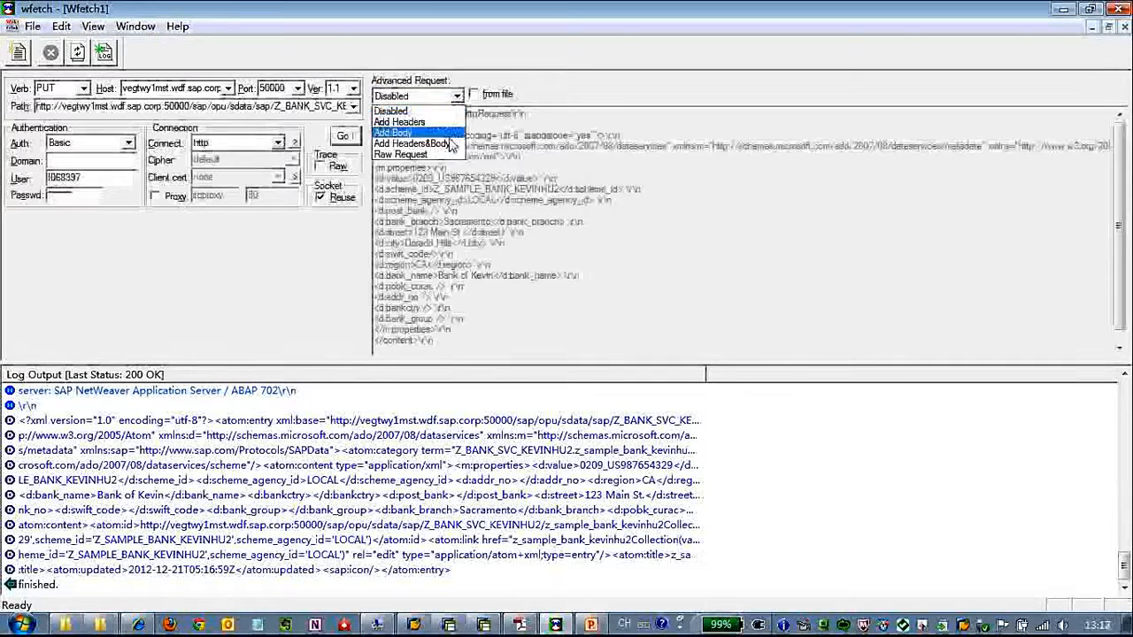
click(449, 144)
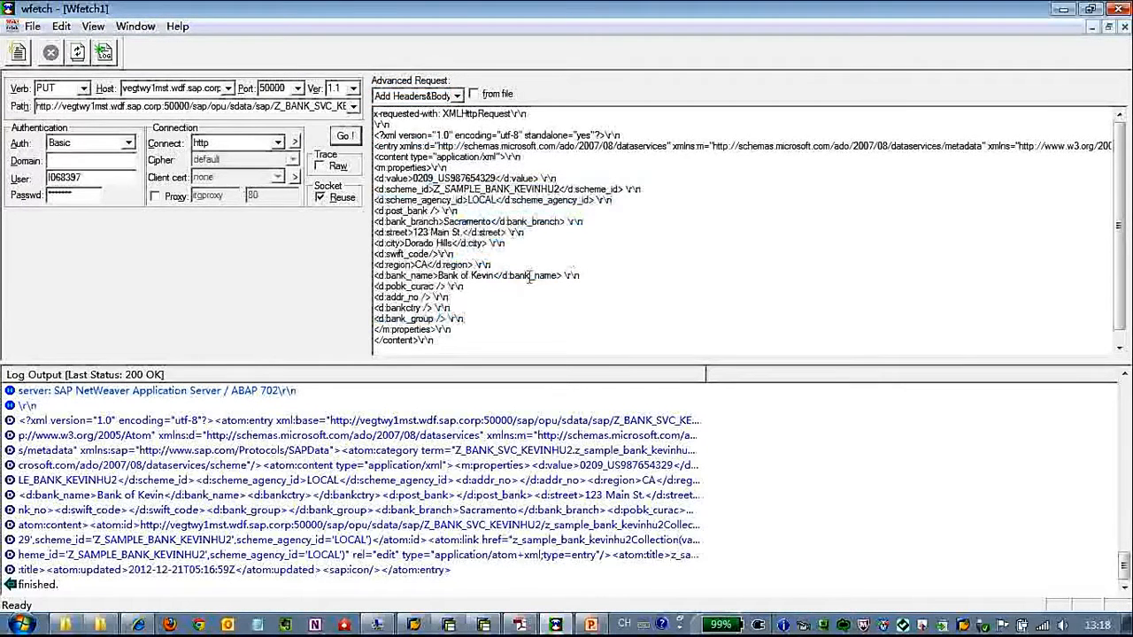
click(496, 275)
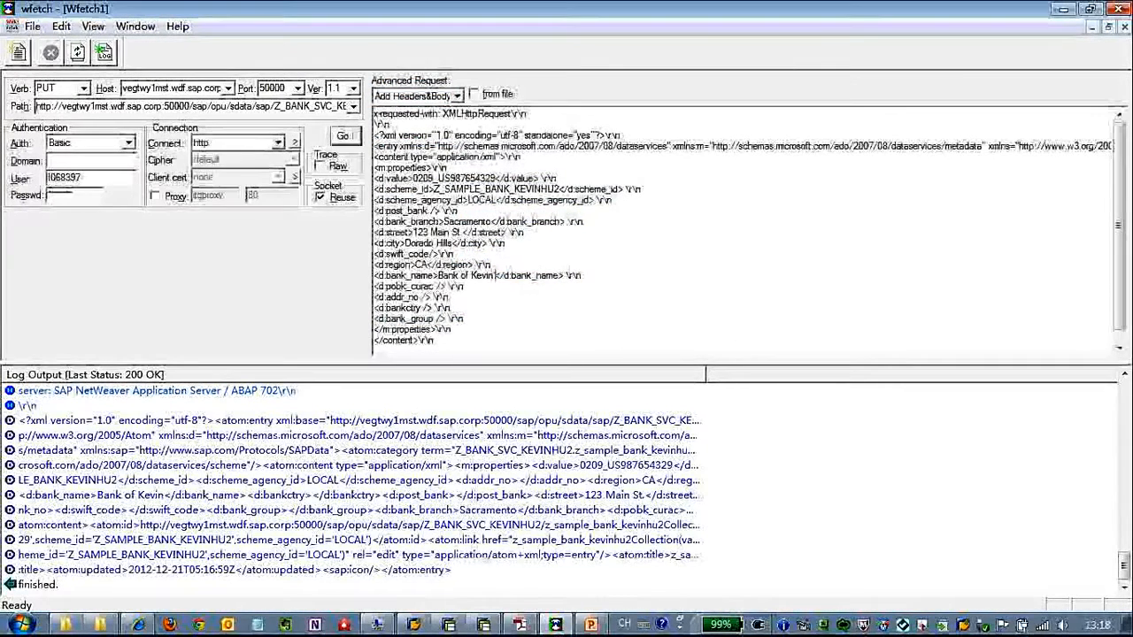
text(compa)
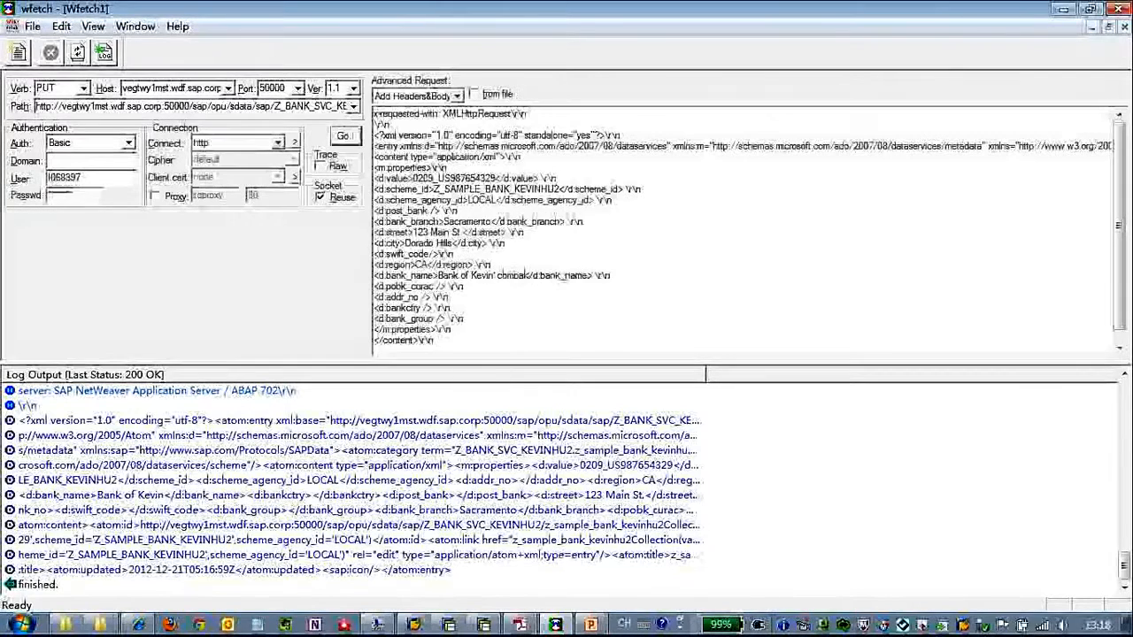
text(ny)
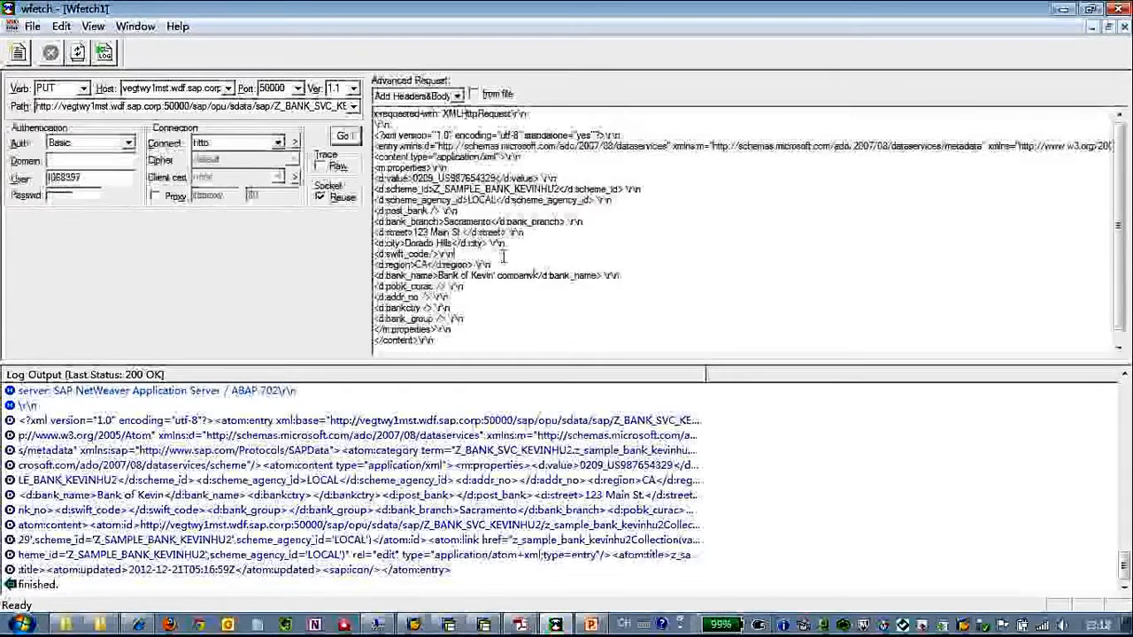
click(343, 135)
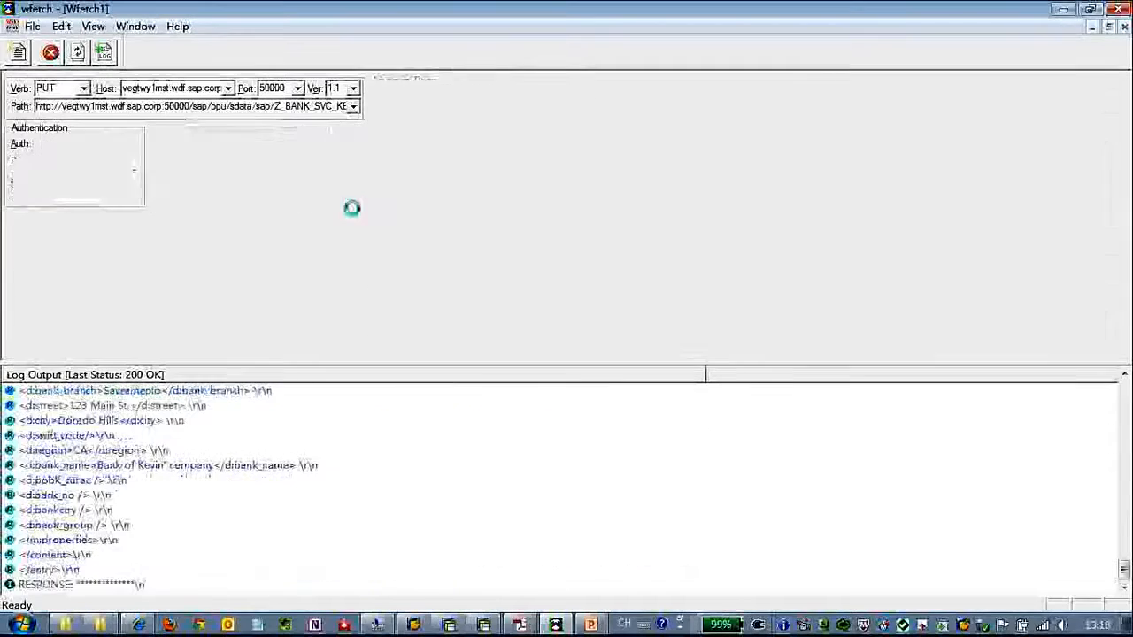
- Find the HTTP/1.1 204 No Content status line in the Wfetch log
click(323, 497)
scroll(337, 513, up, 5)
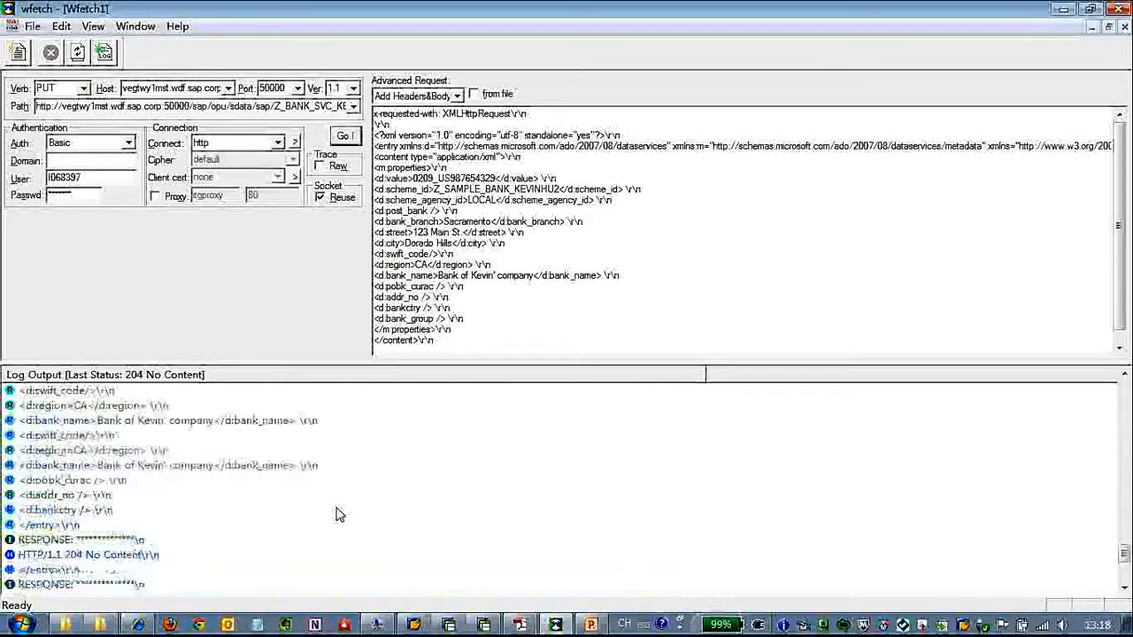
click(165, 557)
scroll(263, 522, down, 4)
click(146, 423)
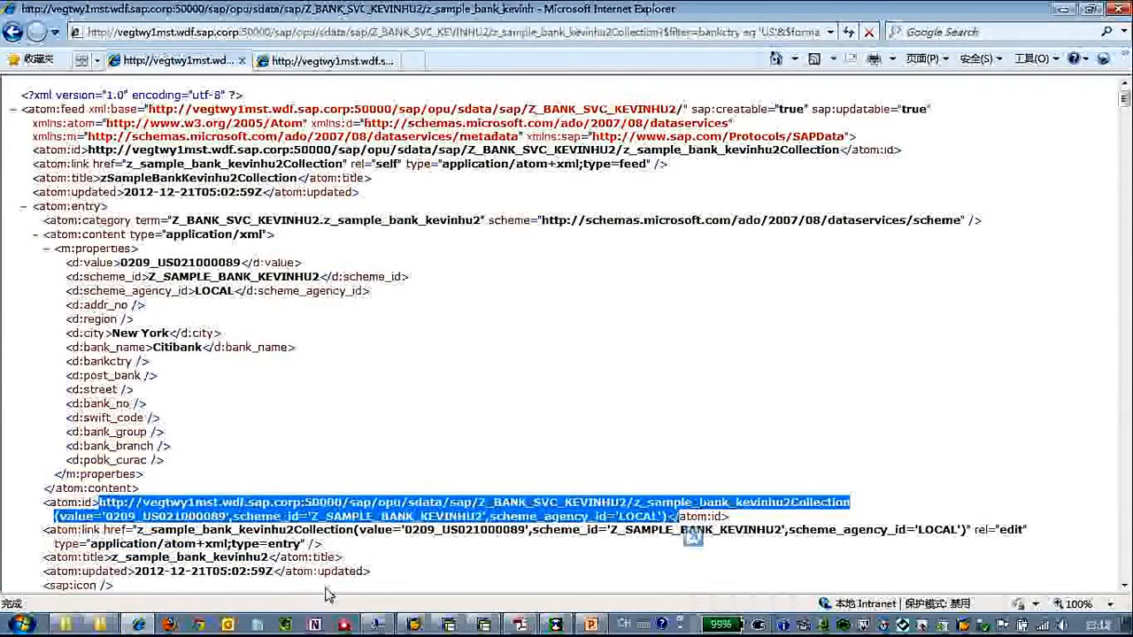
- Load the new entry's URL from Wfetch in a new Internet Explorer tab
click(155, 624)
double_click(296, 106)
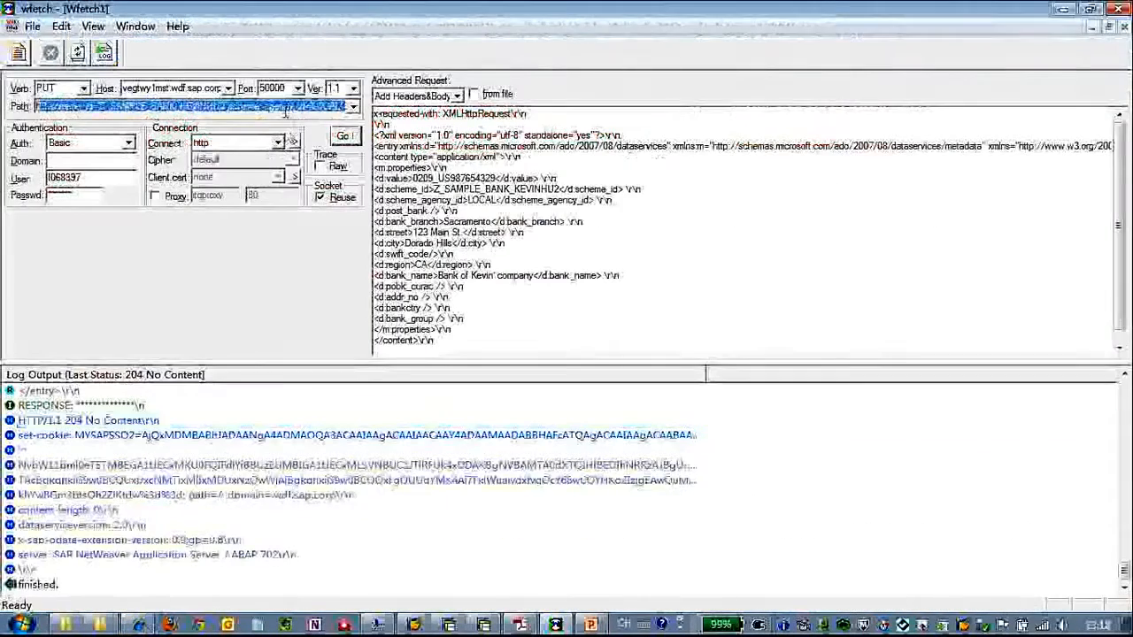
click(139, 625)
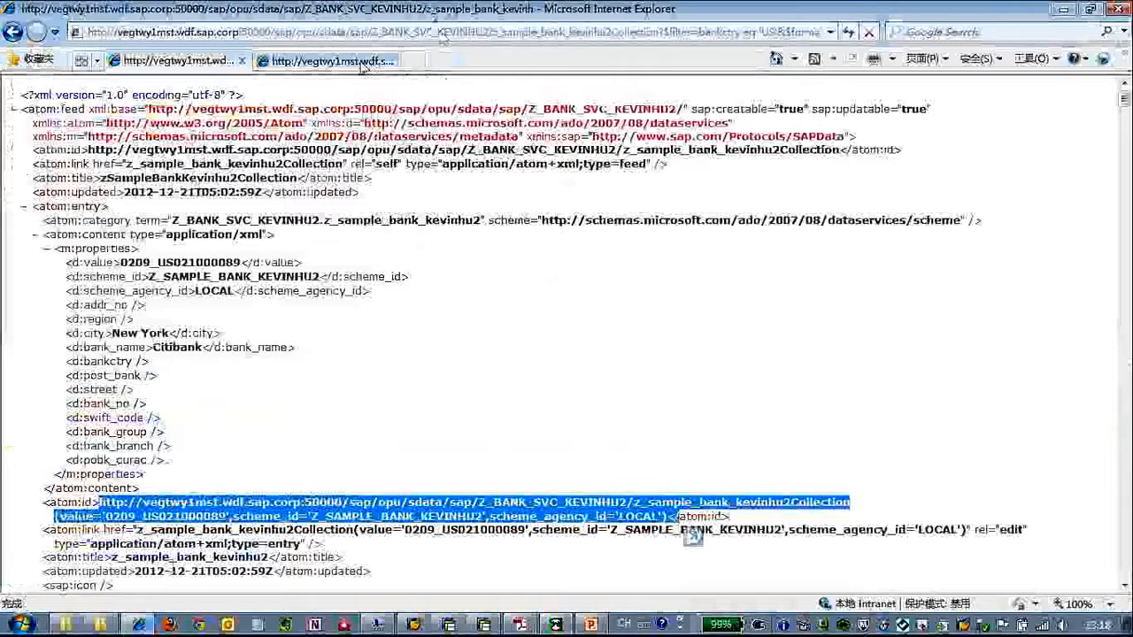
click(426, 62)
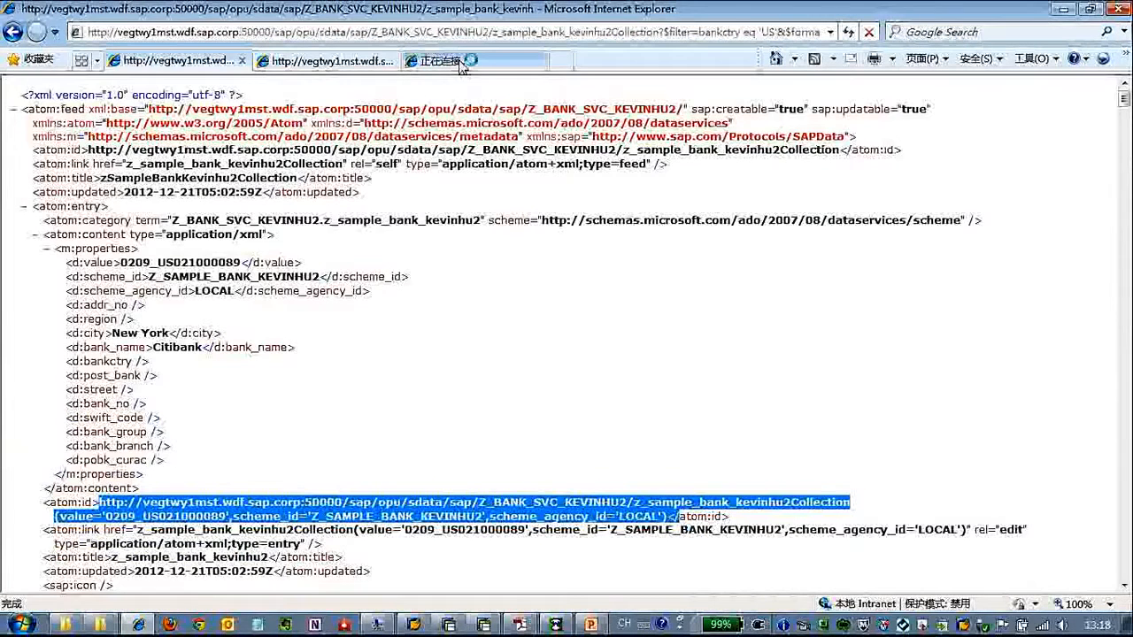
text(http://vegtwy1mst.wdf.sap.corp:50000/sap/opu/sdata/sap/Z_BANK_SVC_KEVINHU2/z_sample_bank_kevinhu2Collection(value='0209_US987654329',scheme_id='Z_SAMPLE_BANK_KEVINHU2',scheme_agency_id='LOCAL'))
key(Return)
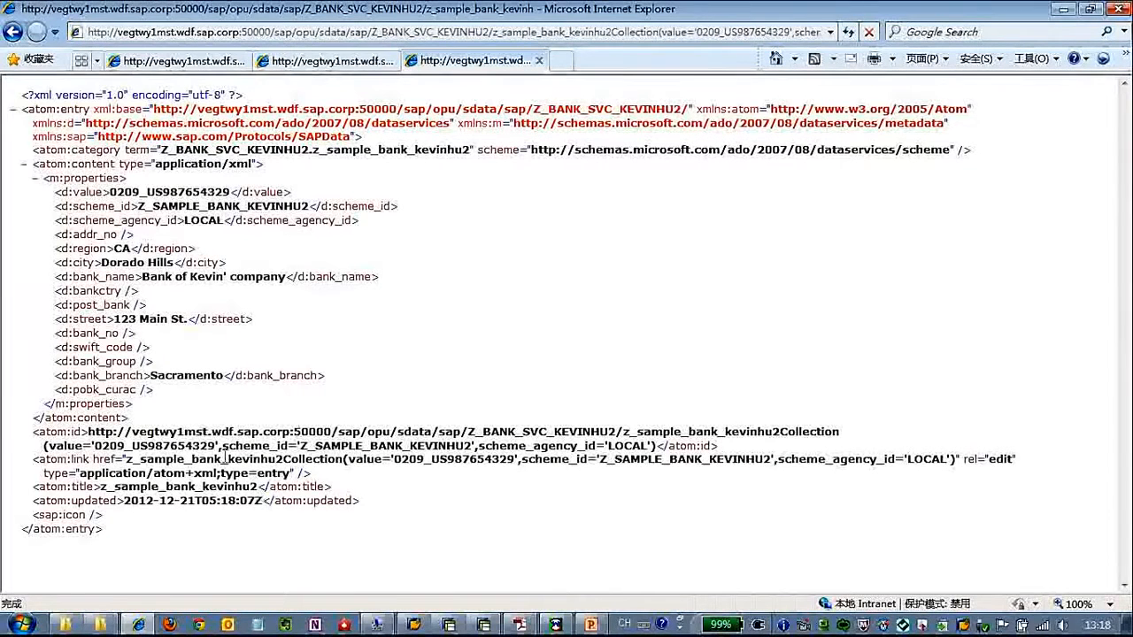
- Verify the bank name reads Bank of Kevin' company and check its keys, then return to the slides
drag(182, 278, 285, 278)
drag(416, 275, 253, 190)
drag(296, 220, 425, 336)
click(427, 352)
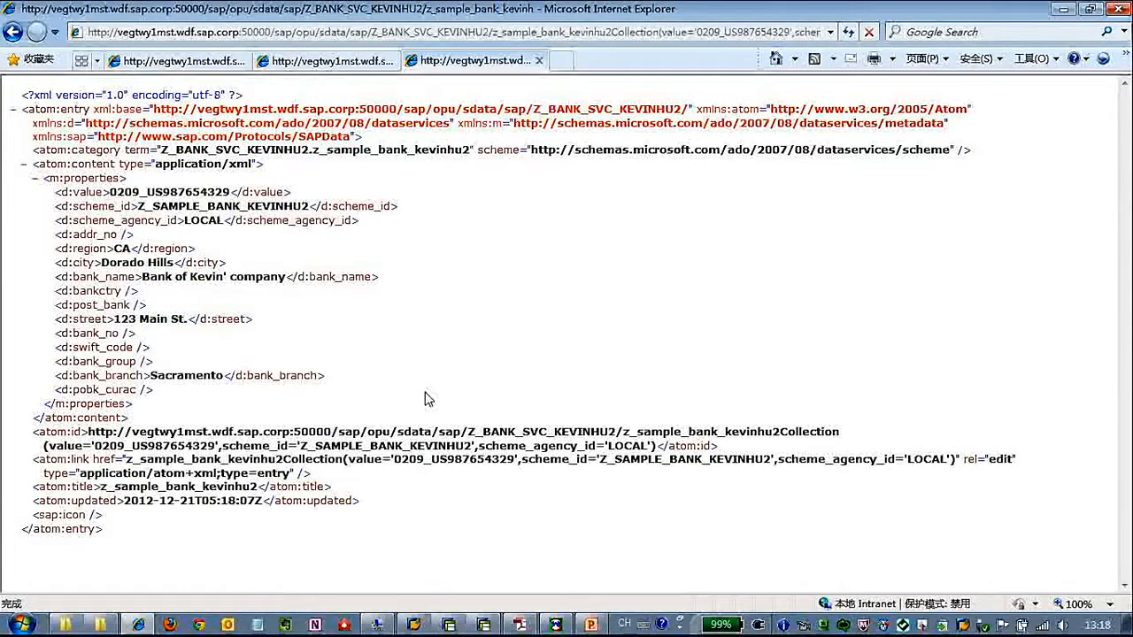
drag(397, 431, 447, 472)
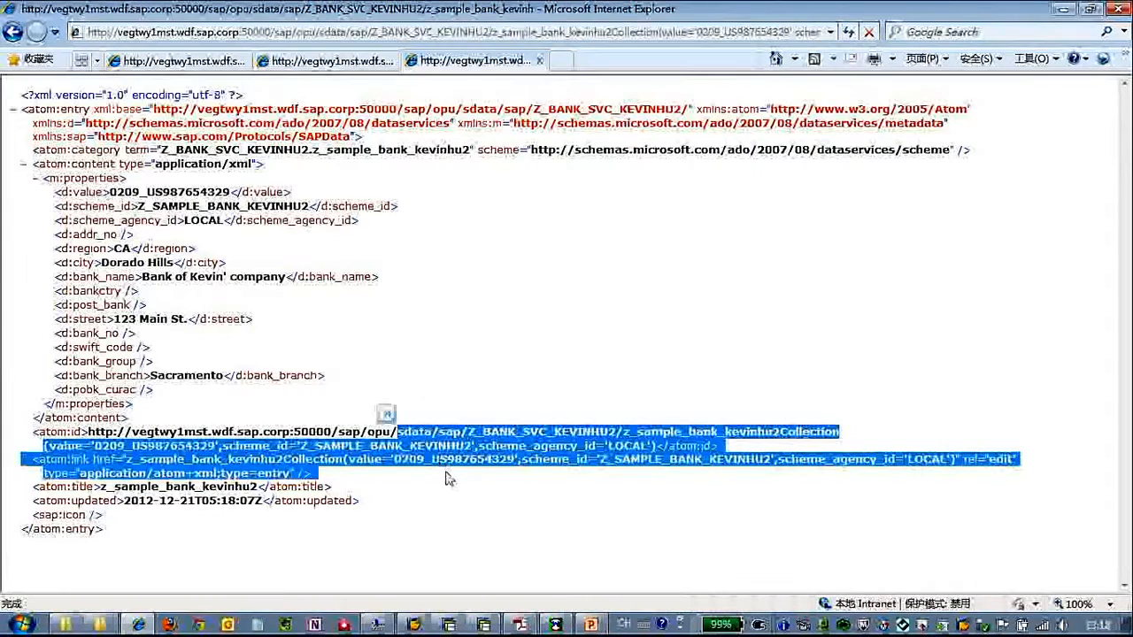
click(446, 475)
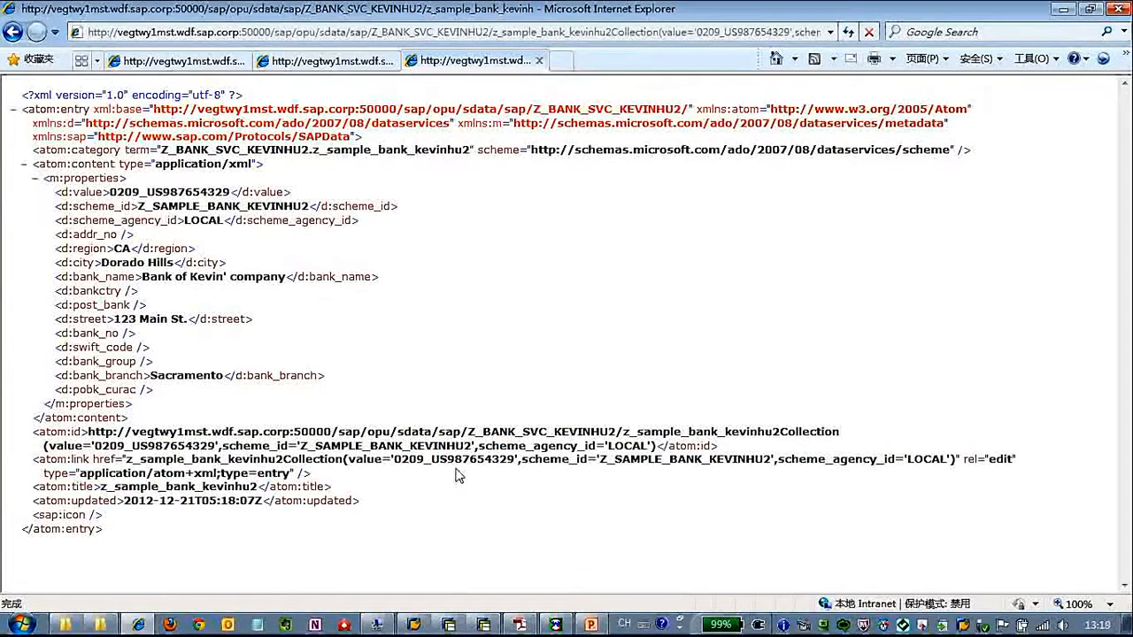
click(593, 624)
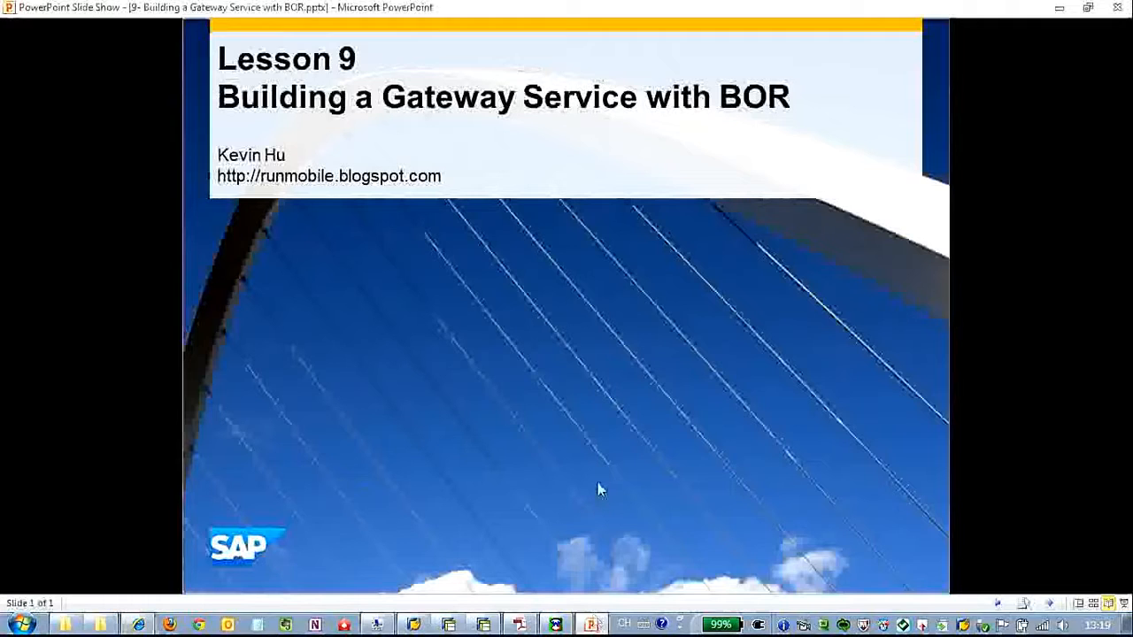